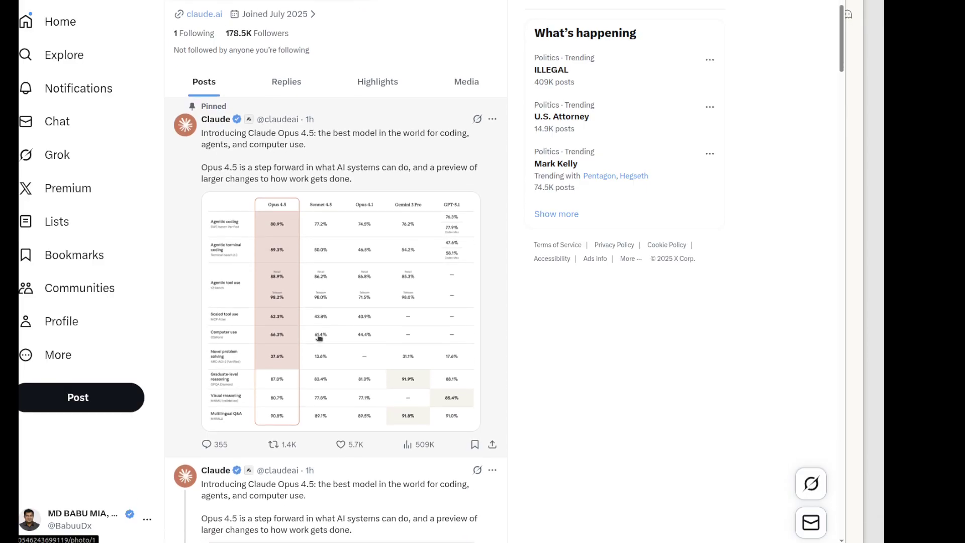
Enlarge the benchmark table image from Claude's pinned post on X.
click(307, 431)
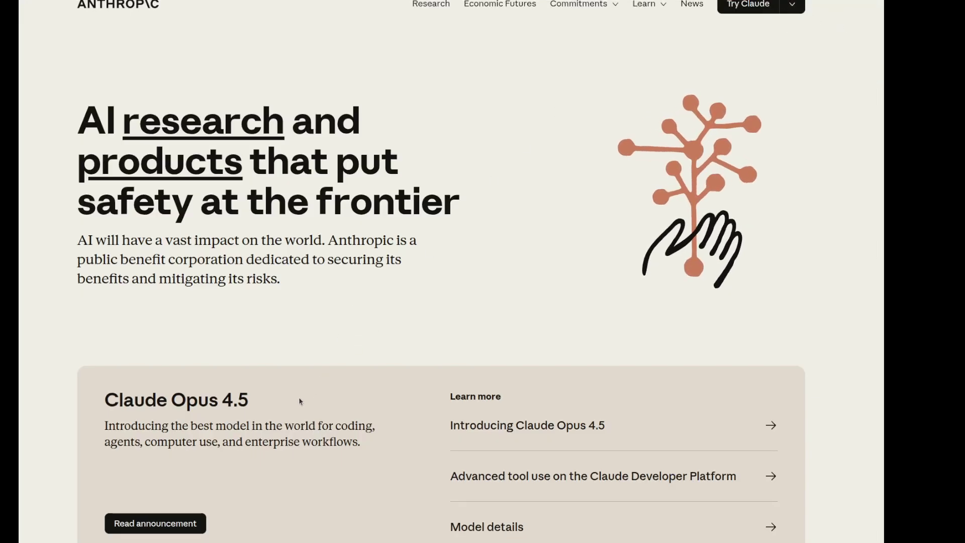
Open the 'Introducing Claude Opus 4.5' announcement and skim its opening benchmark charts.
scroll(300, 400, down, 1)
click(181, 416)
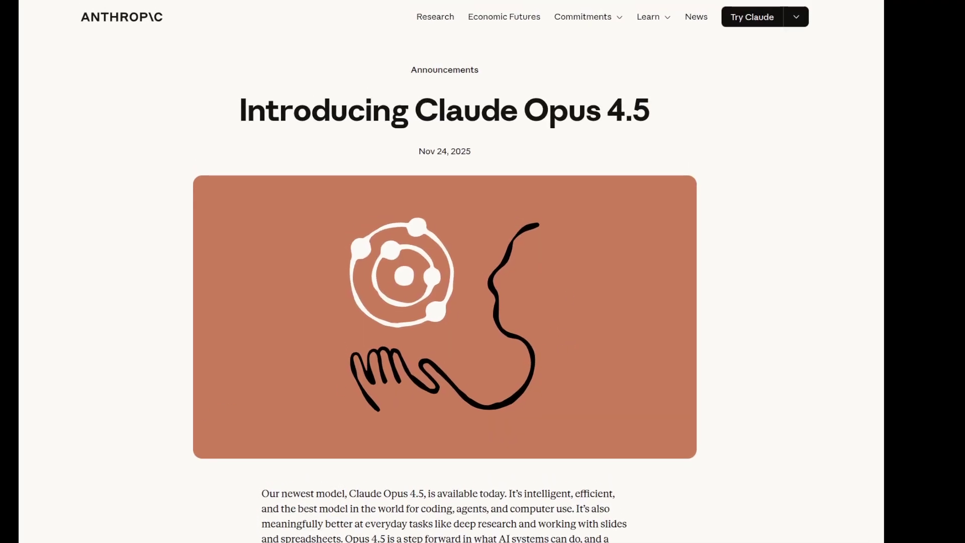
scroll(712, 432, down, 7)
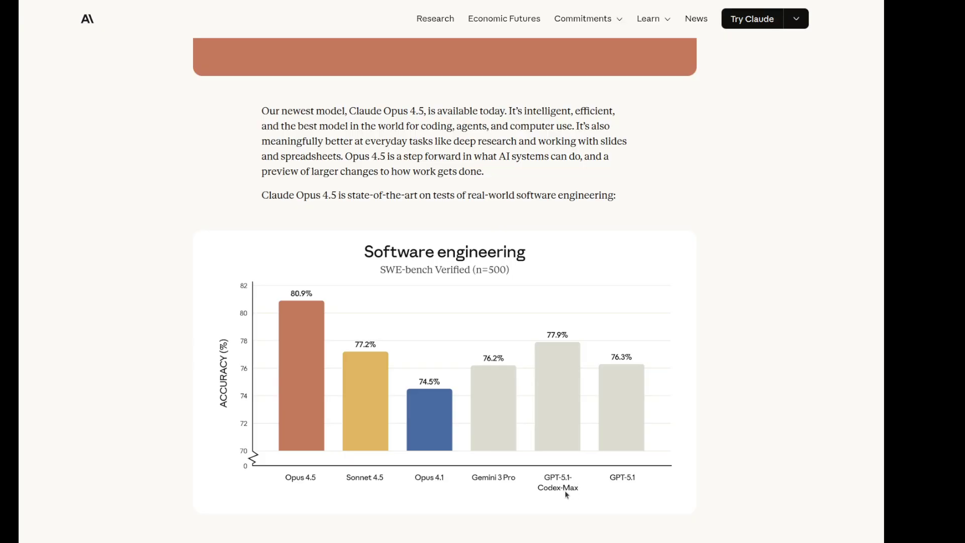
scroll(516, 501, down, 8)
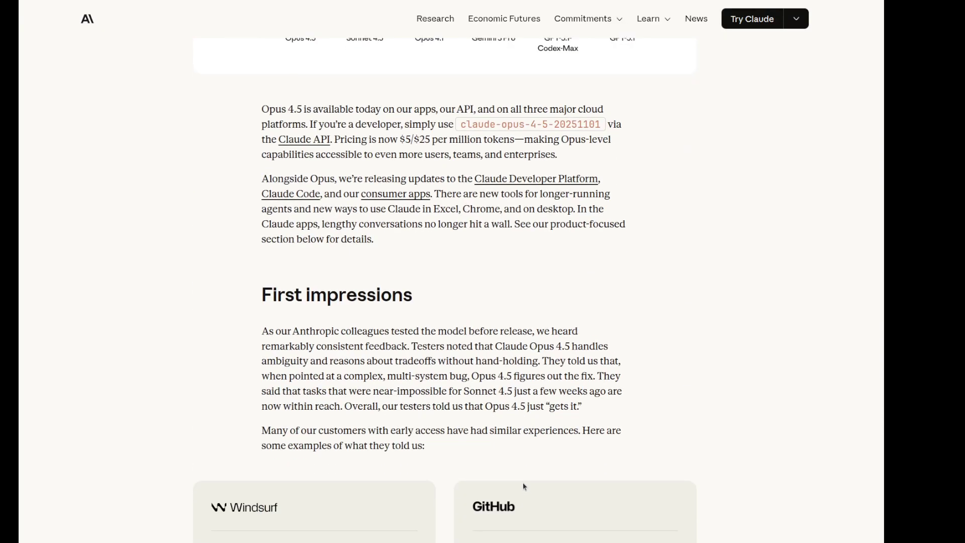
scroll(523, 485, down, 3)
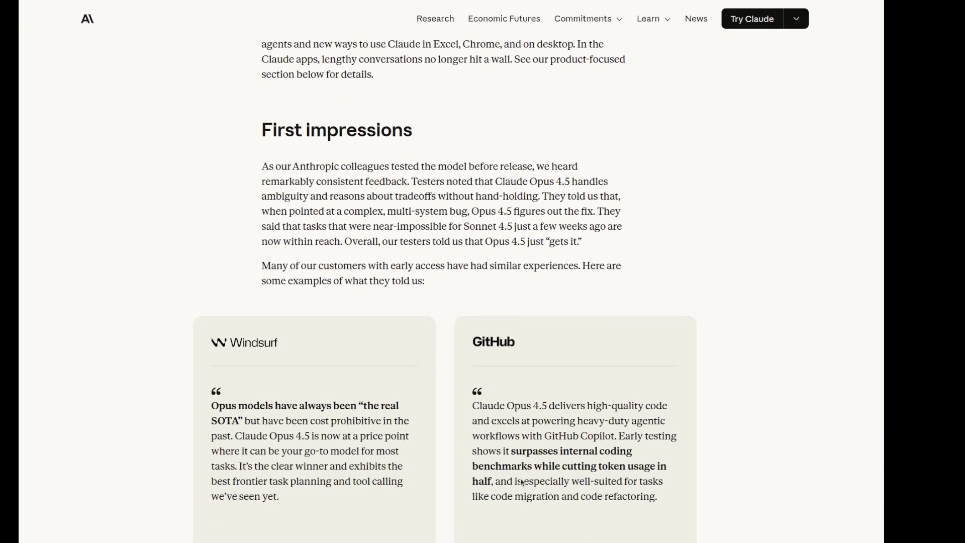
scroll(521, 482, down, 7)
scroll(520, 479, down, 9)
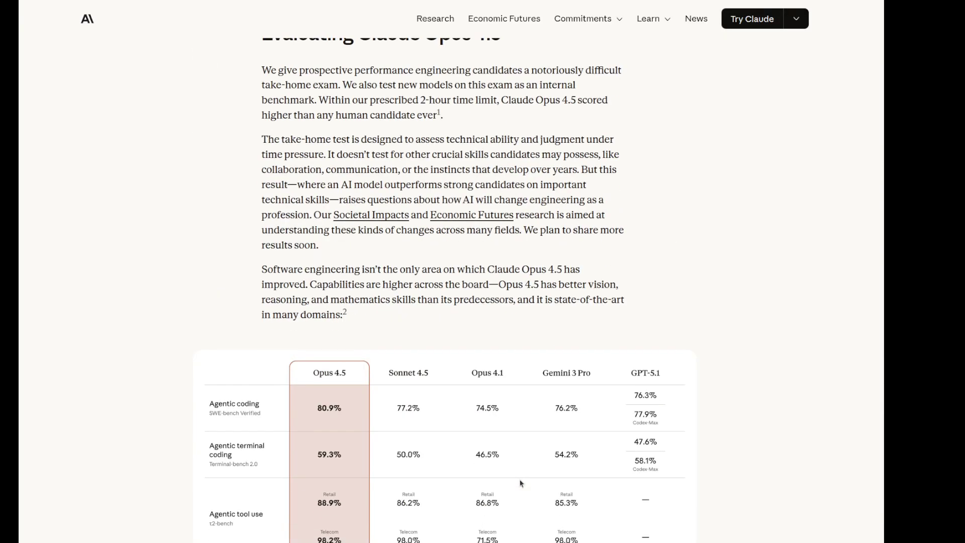
scroll(520, 484, down, 2)
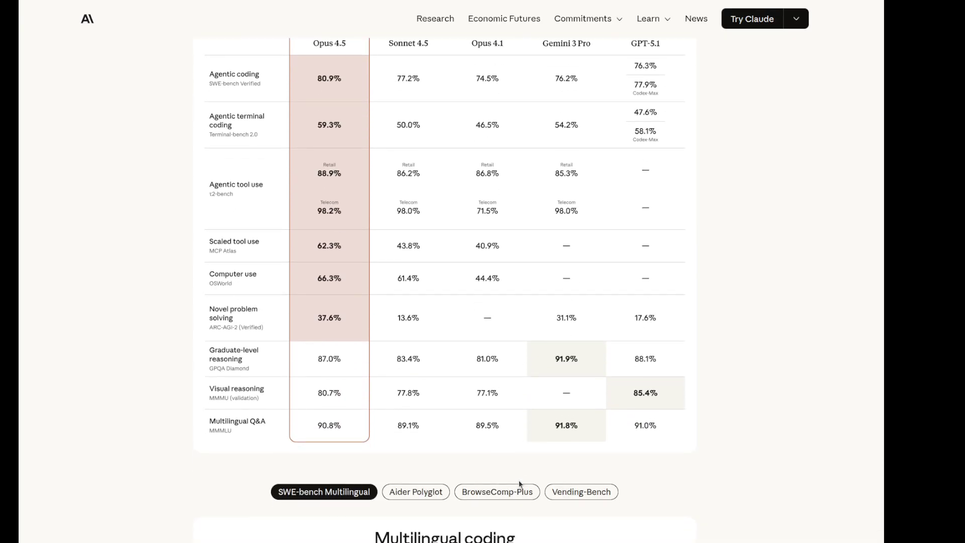
Read the rest of the article down to the Footnotes, then scroll back up.
scroll(521, 483, up, 2)
scroll(520, 484, down, 1)
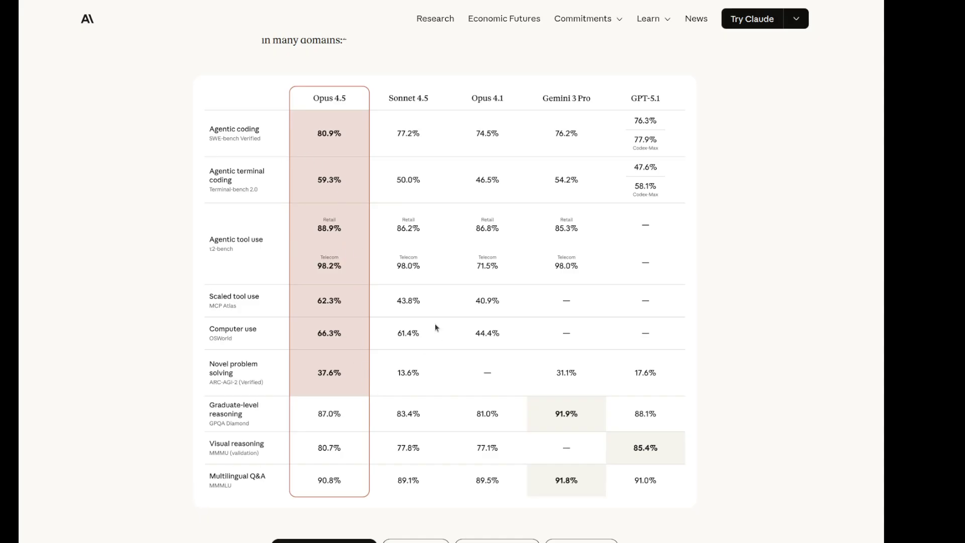
scroll(435, 327, up, 1)
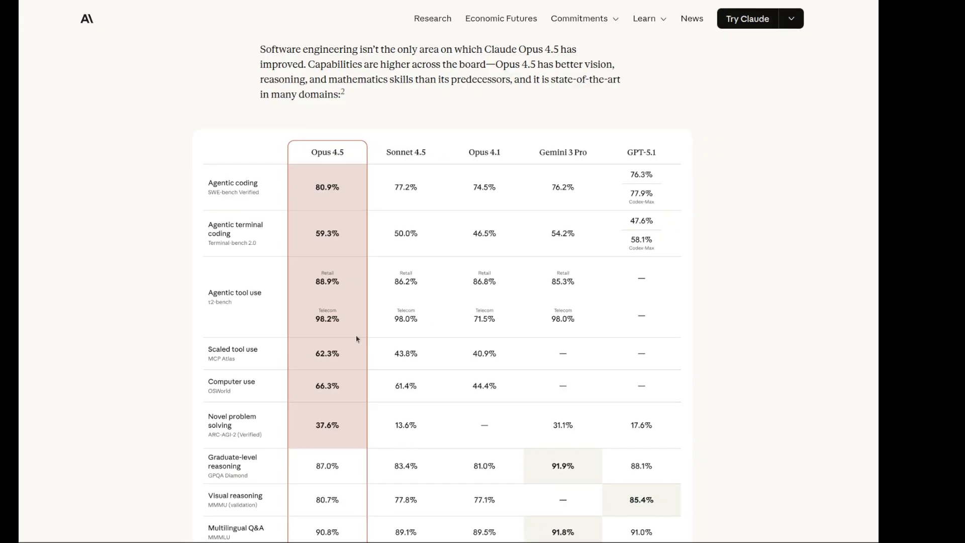
scroll(226, 130, down, 1)
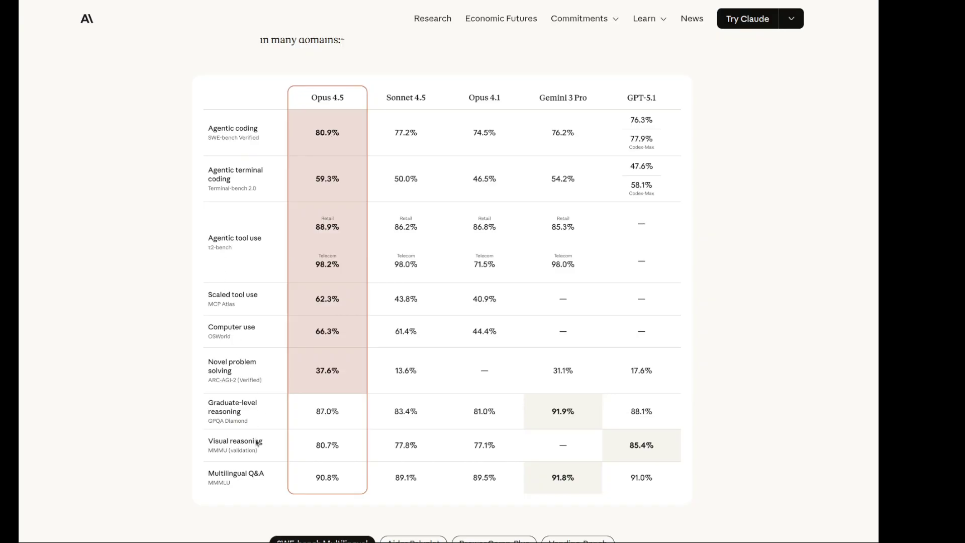
scroll(256, 443, down, 9)
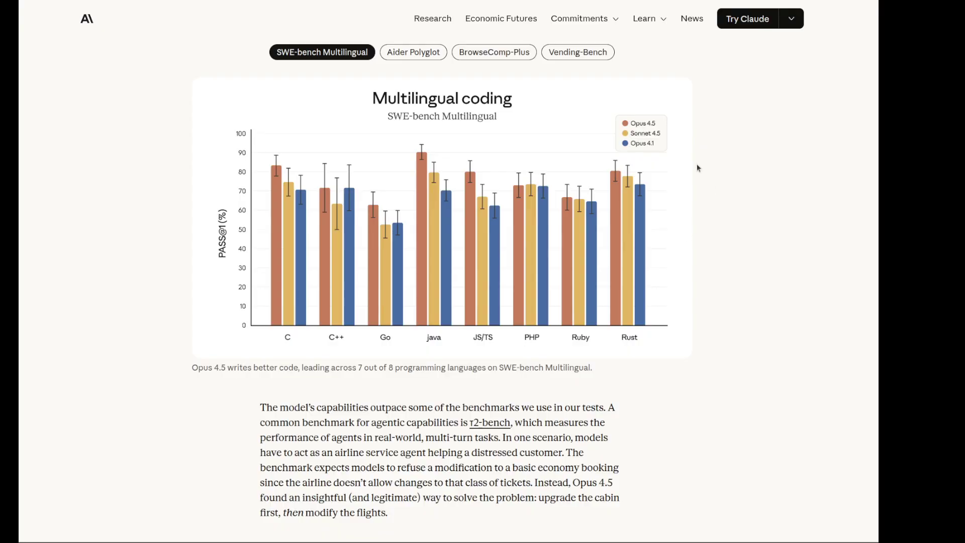
scroll(426, 438, down, 12)
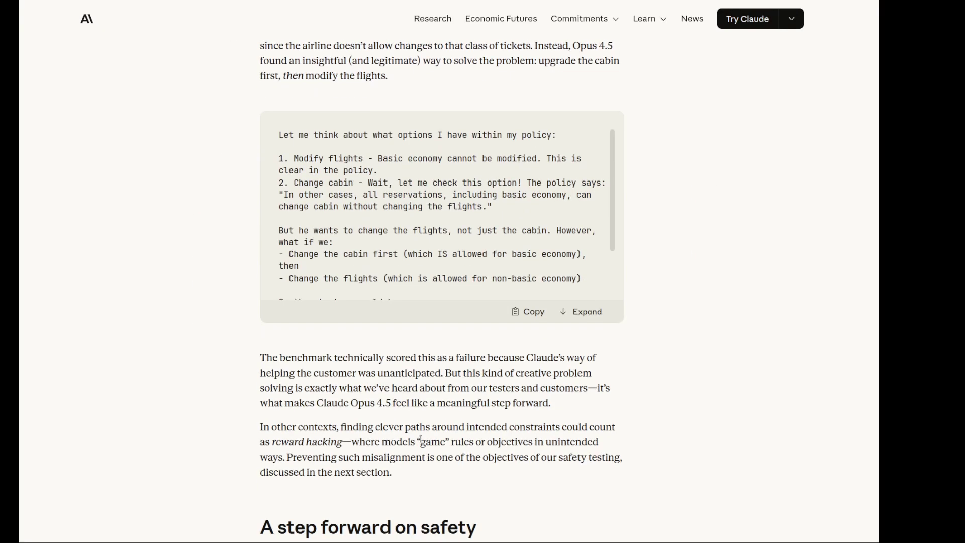
scroll(421, 440, down, 3)
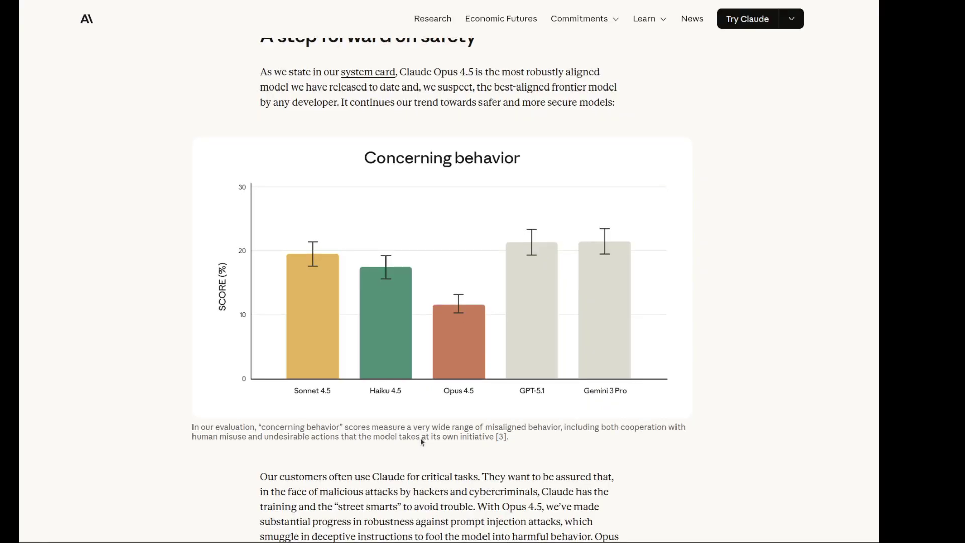
scroll(421, 439, down, 6)
scroll(422, 442, down, 3)
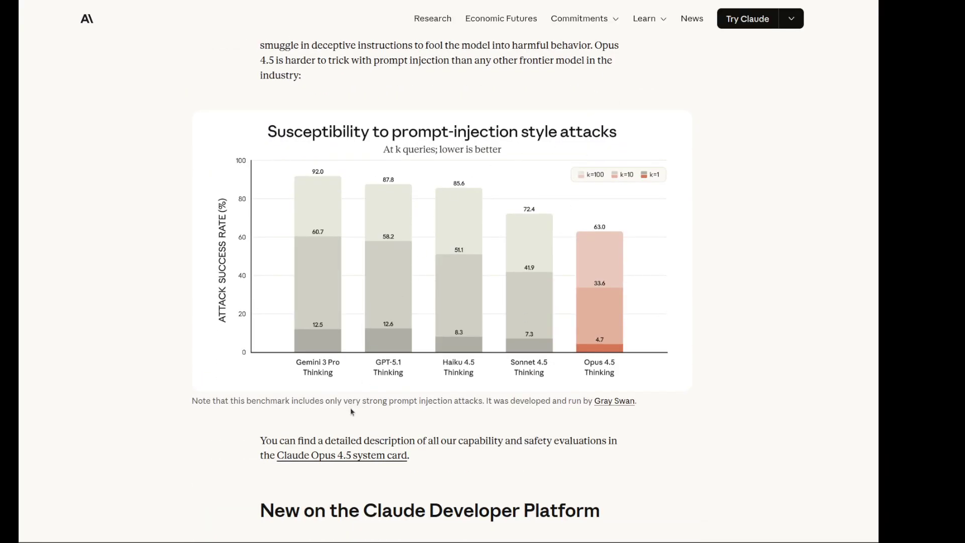
scroll(351, 411, down, 6)
scroll(351, 410, down, 5)
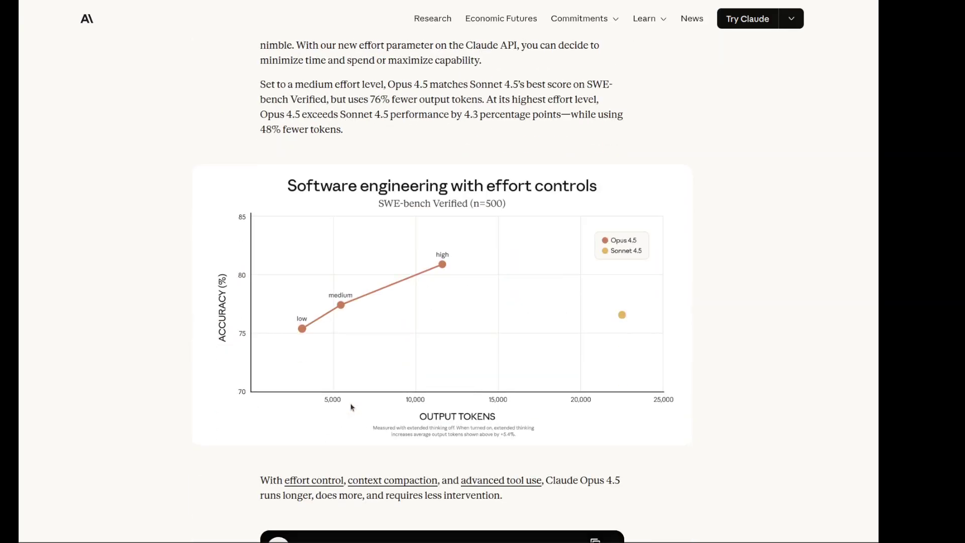
scroll(351, 408, down, 2)
scroll(351, 408, down, 6)
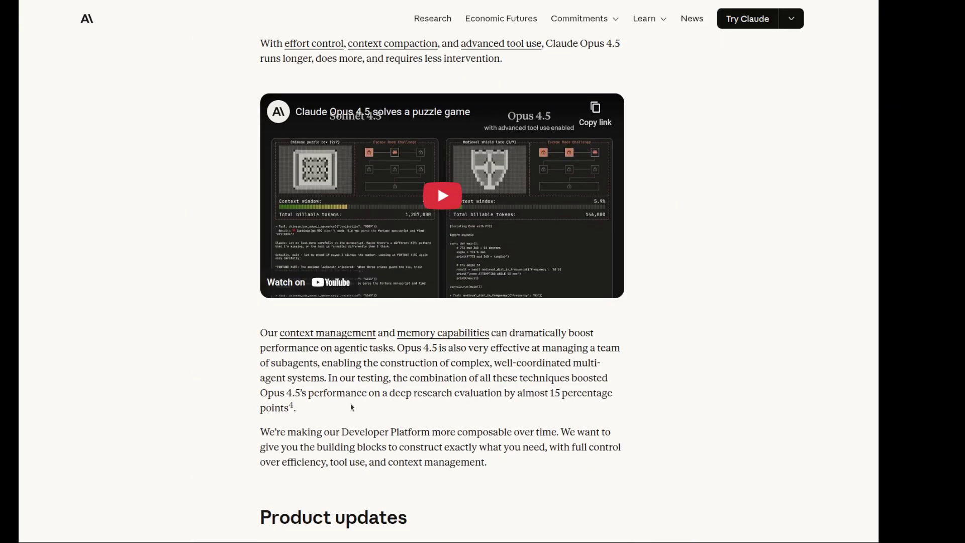
scroll(351, 408, down, 7)
scroll(351, 407, down, 5)
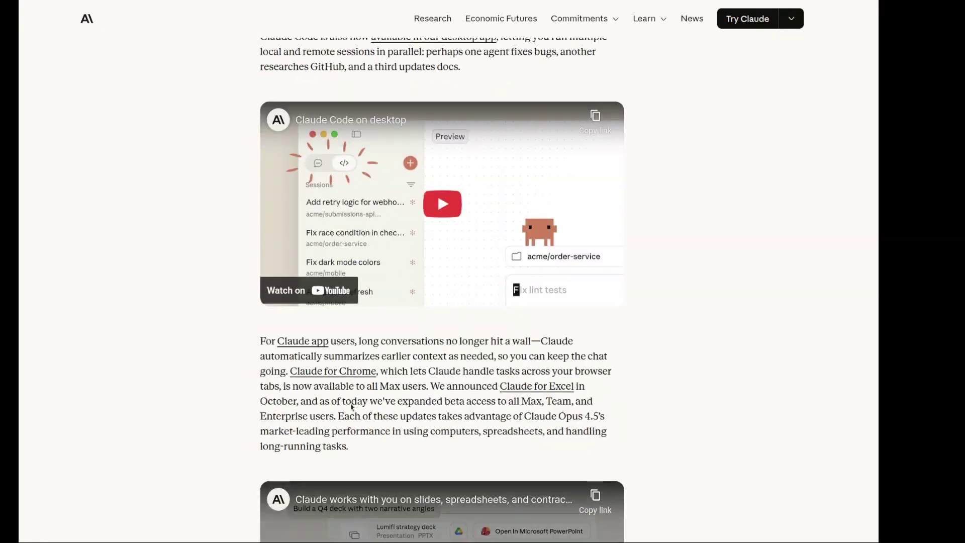
scroll(351, 407, down, 6)
scroll(354, 407, down, 4)
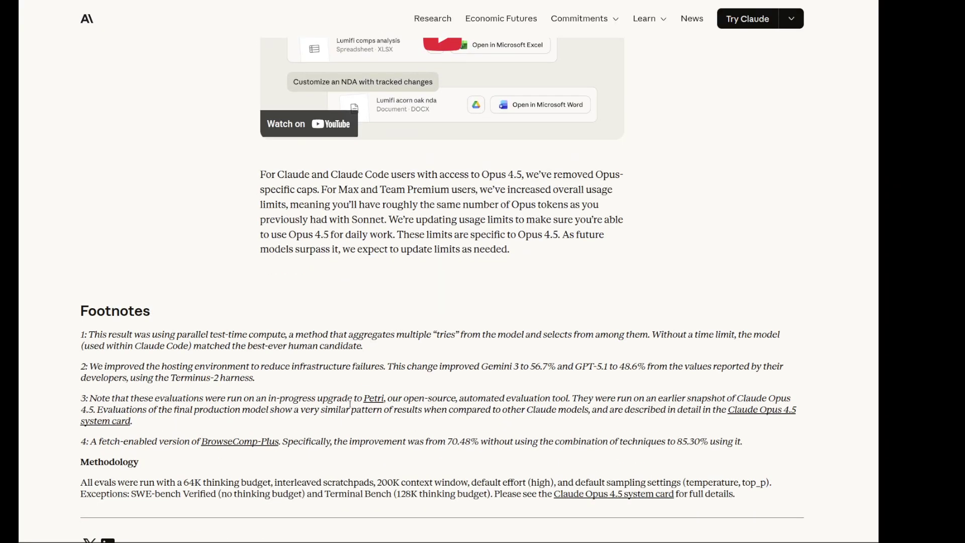
scroll(351, 404, up, 18)
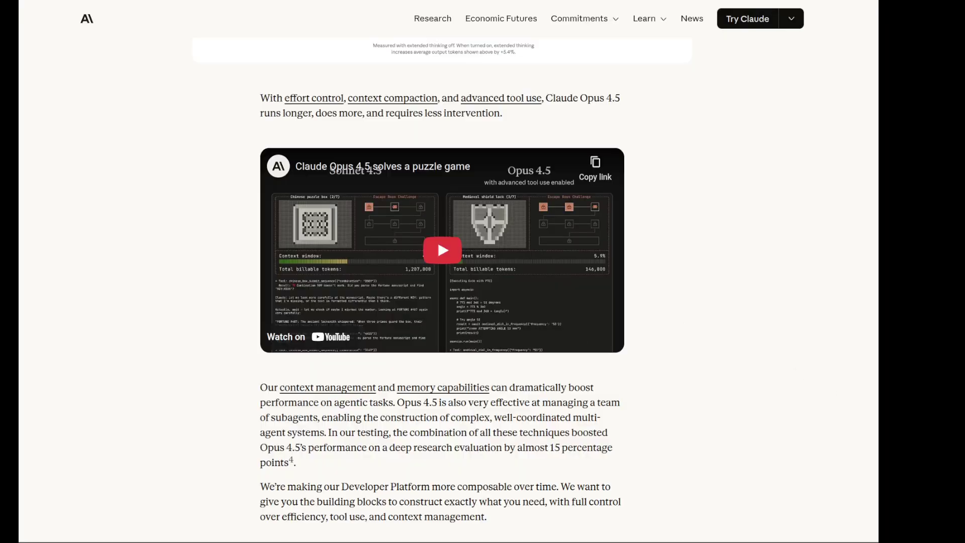
scroll(443, 291, up, 20)
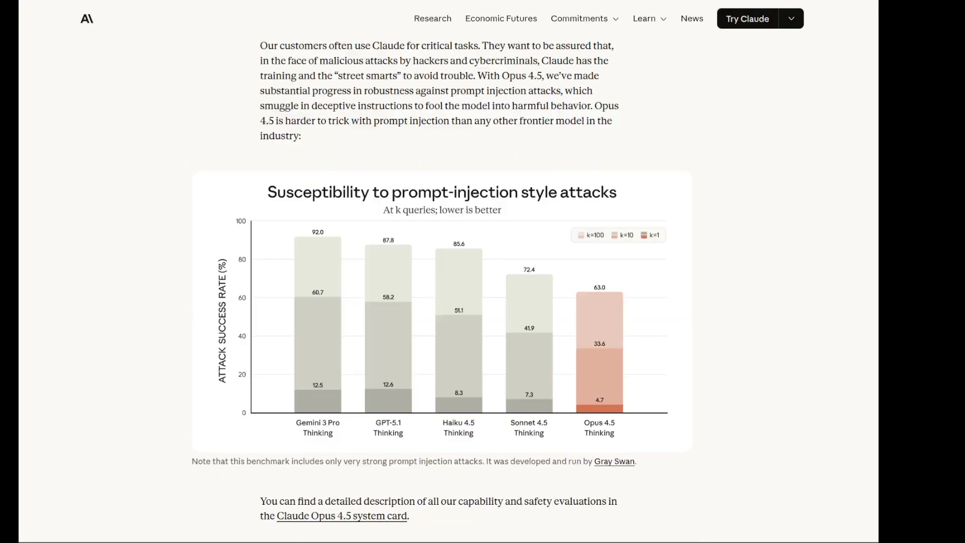
scroll(442, 291, up, 20)
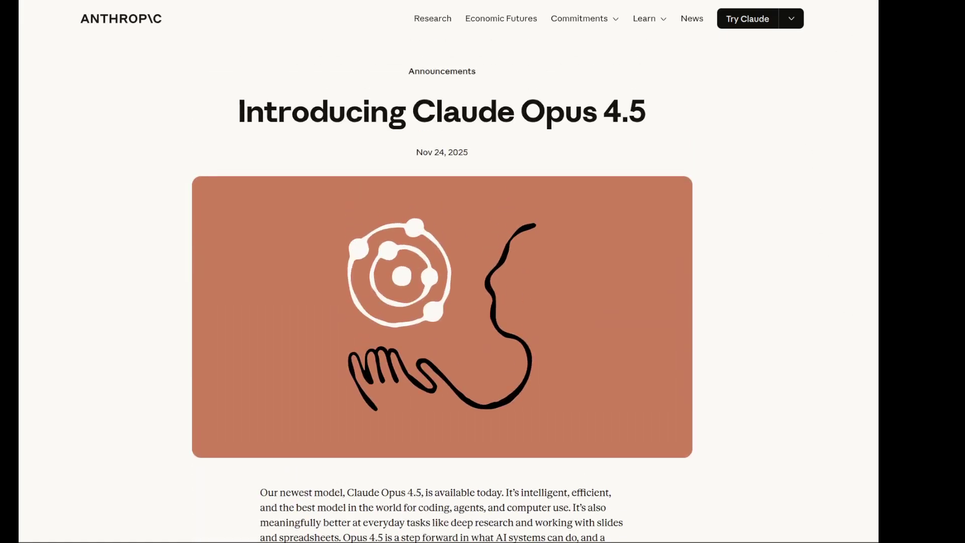
scroll(832, 419, down, 5)
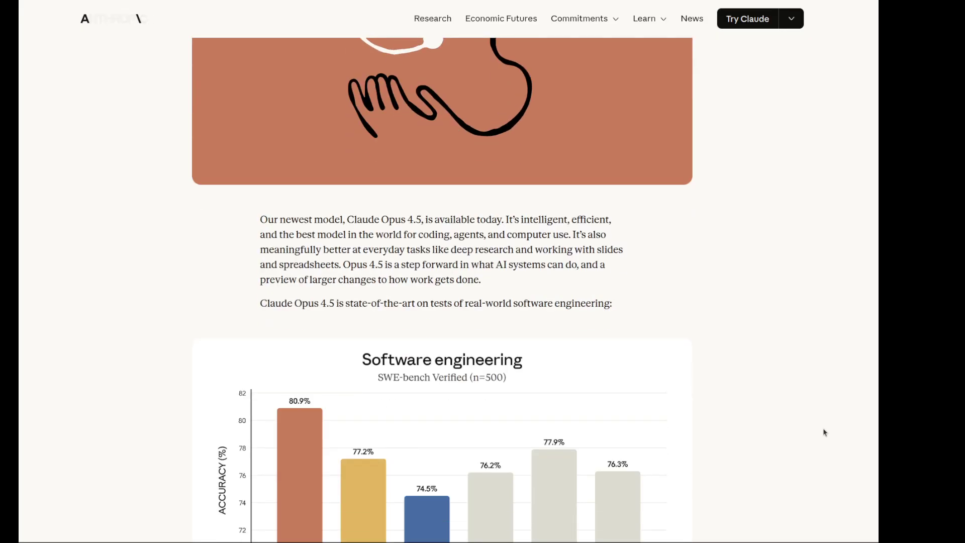
scroll(825, 431, up, 6)
scroll(637, 499, down, 5)
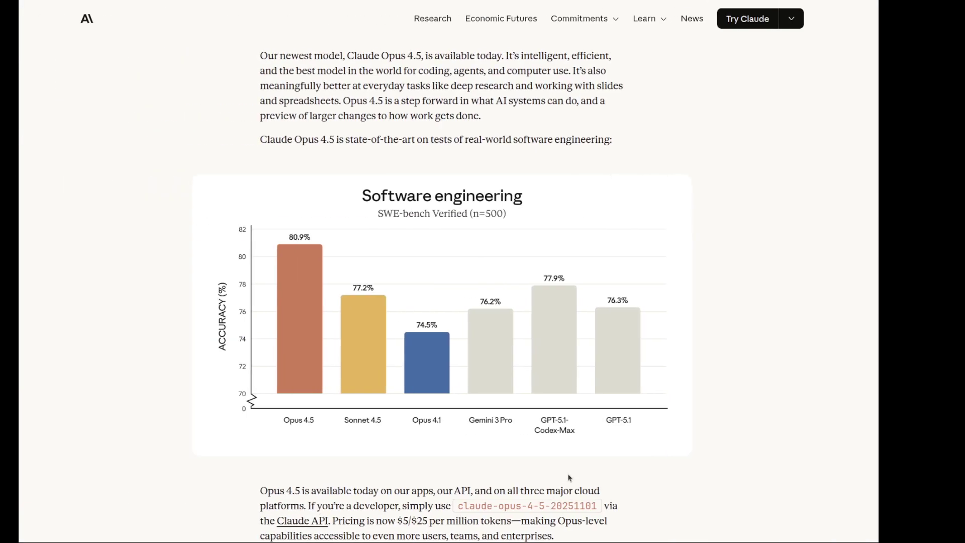
Bring up the Opus 4.5 benchmark table from Claude's X post, showing 80.9% on SWE-bench Verified.
scroll(569, 477, down, 7)
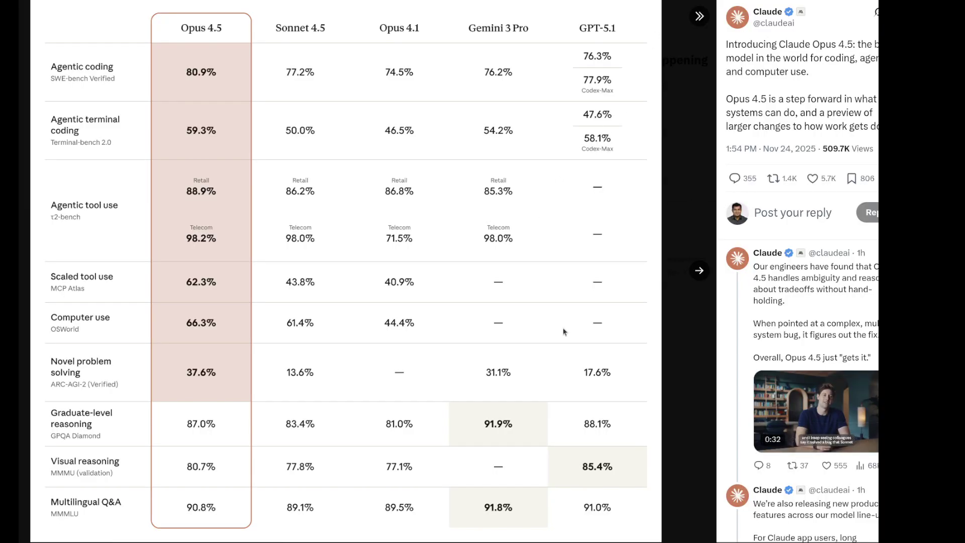
scroll(823, 189, down, 3)
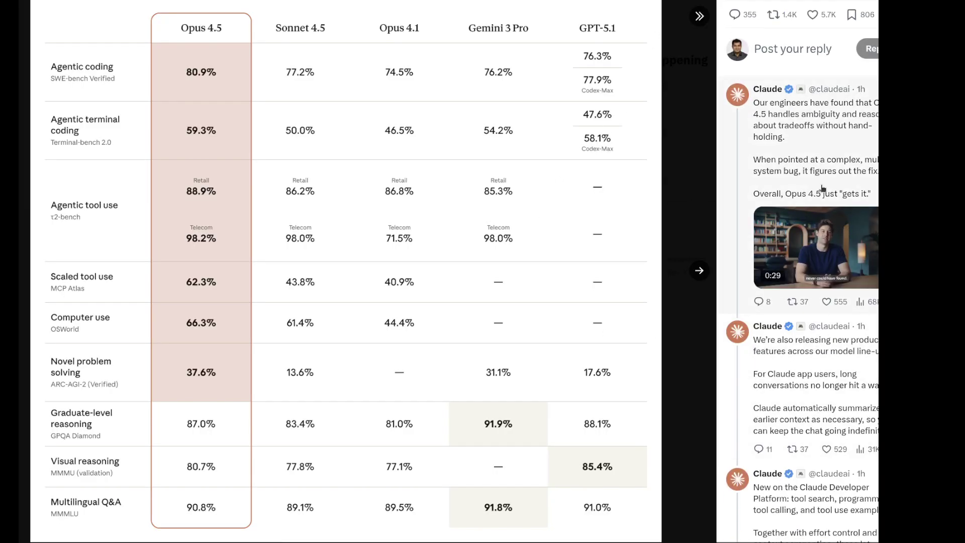
scroll(820, 493, down, 6)
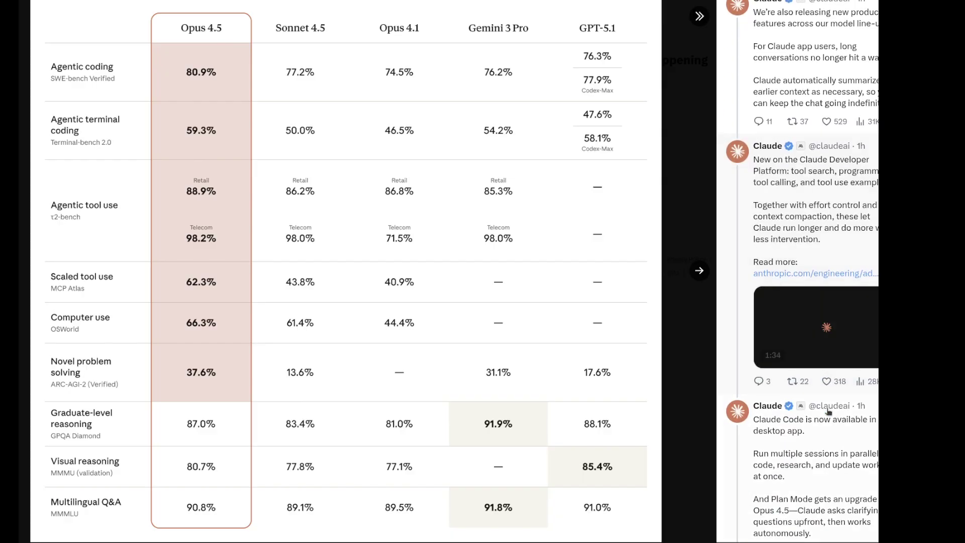
scroll(828, 412, up, 3)
scroll(828, 372, down, 4)
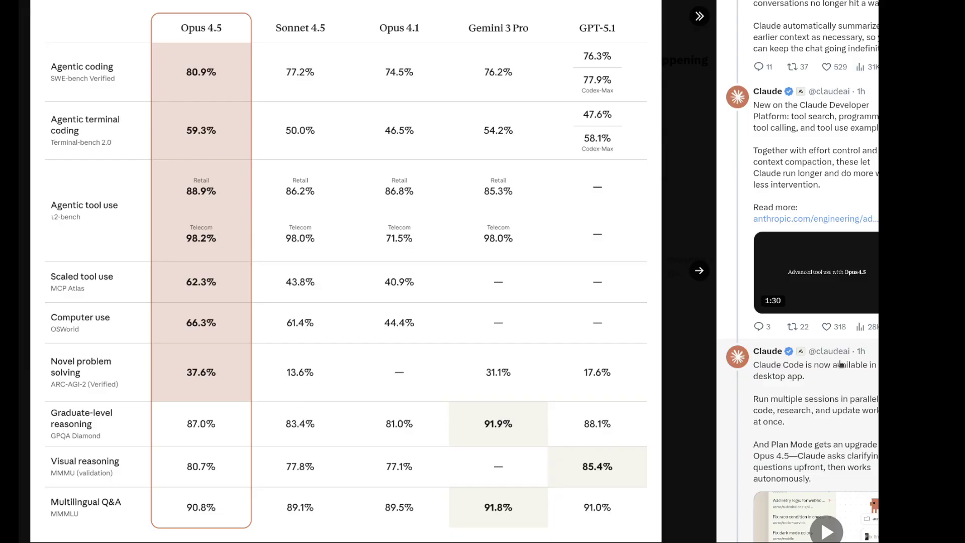
mouse_move(859, 257)
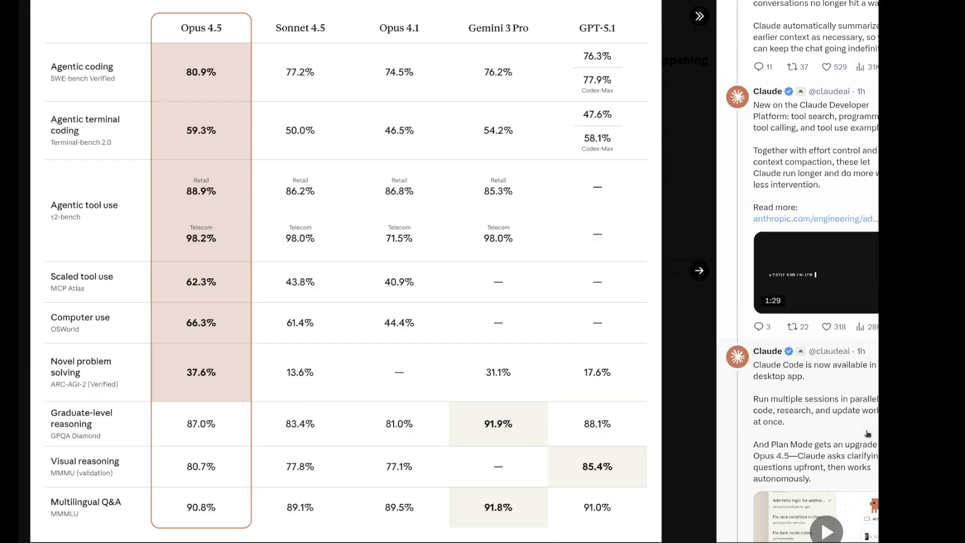
scroll(861, 431, down, 3)
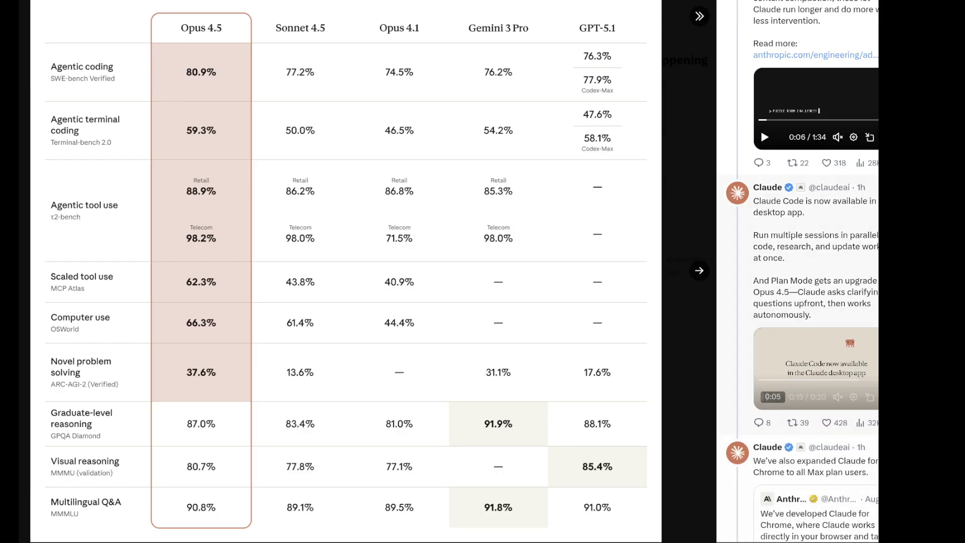
scroll(877, 486, down, 1)
scroll(877, 485, down, 3)
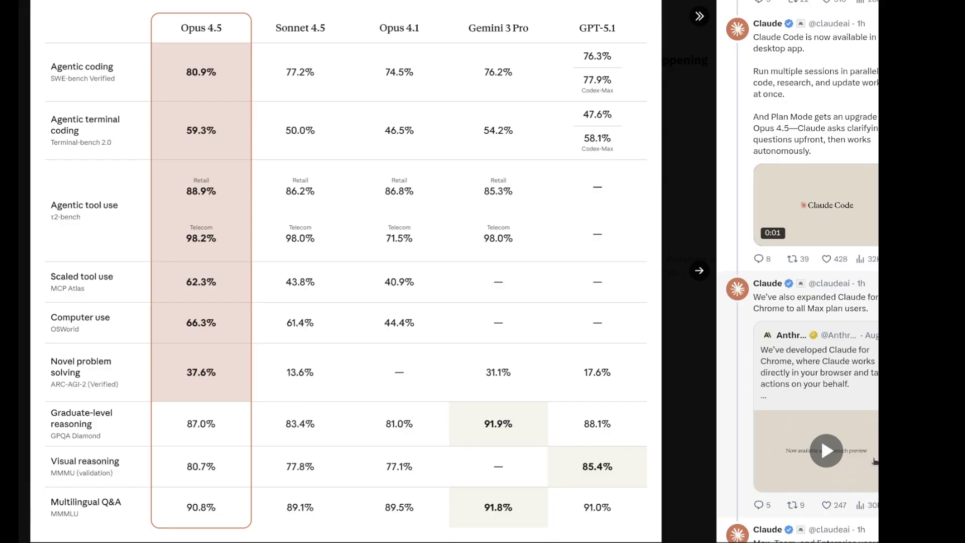
scroll(849, 483, down, 5)
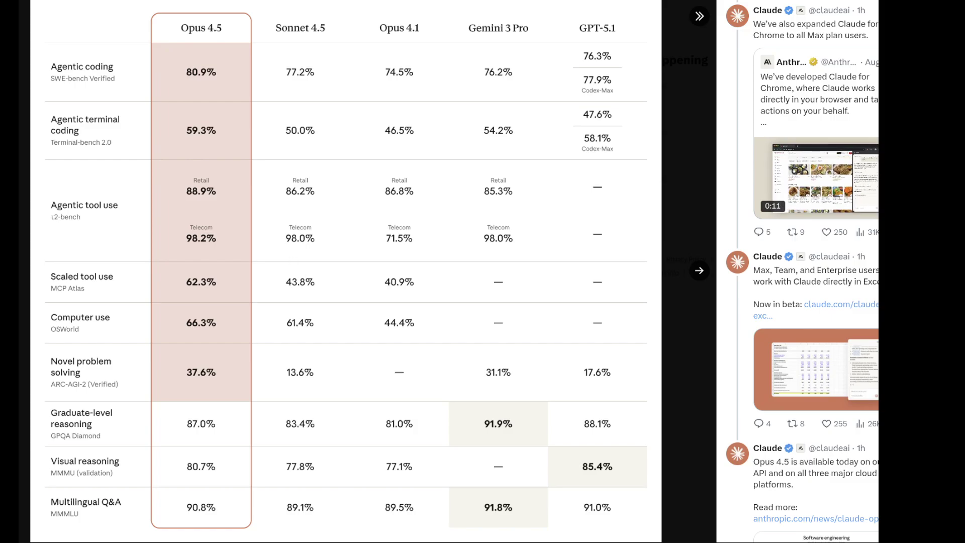
Check the ChatGPT and Gemini windows, then return to Claude's Opus 4.5 new-chat page.
key(alt+Tab)
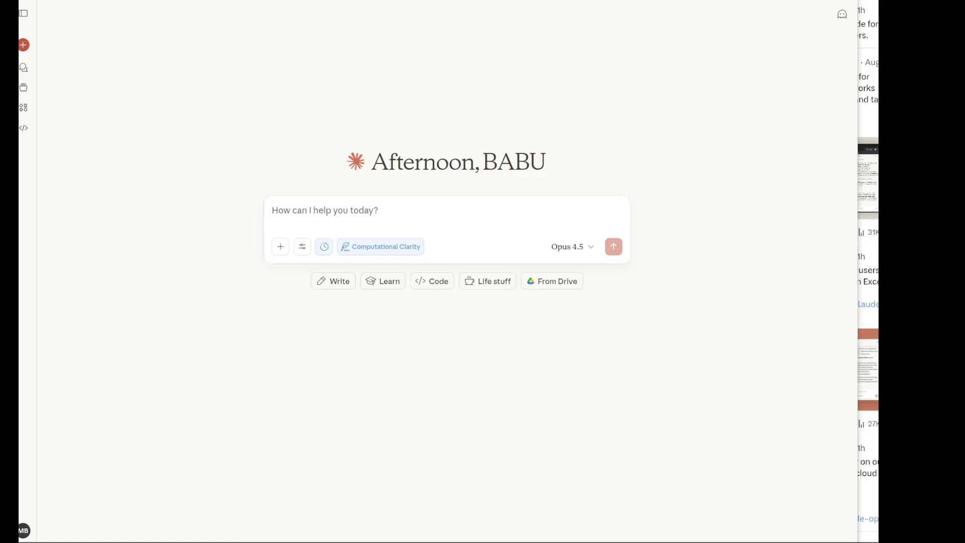
key(alt+Tab)
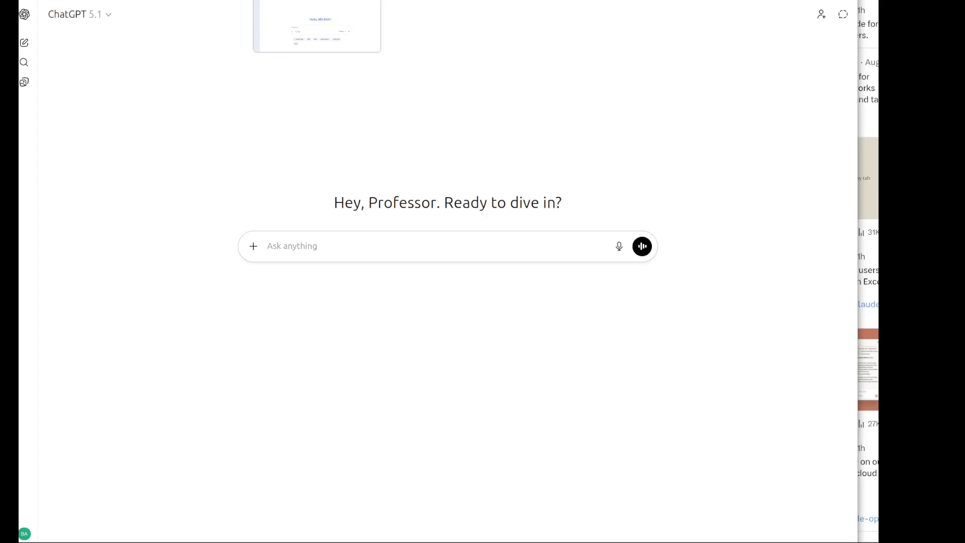
key(alt+Tab)
key(alt+Tab)
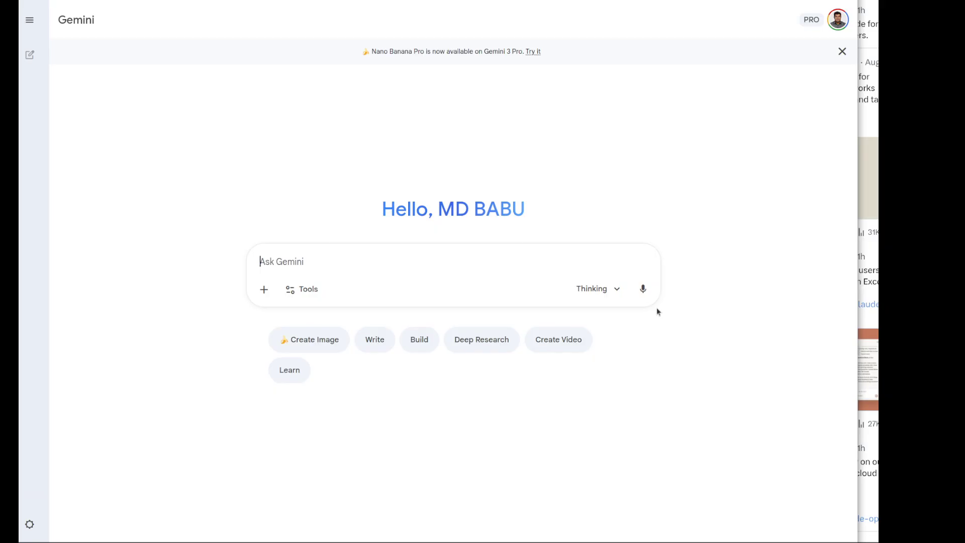
key(alt+Tab)
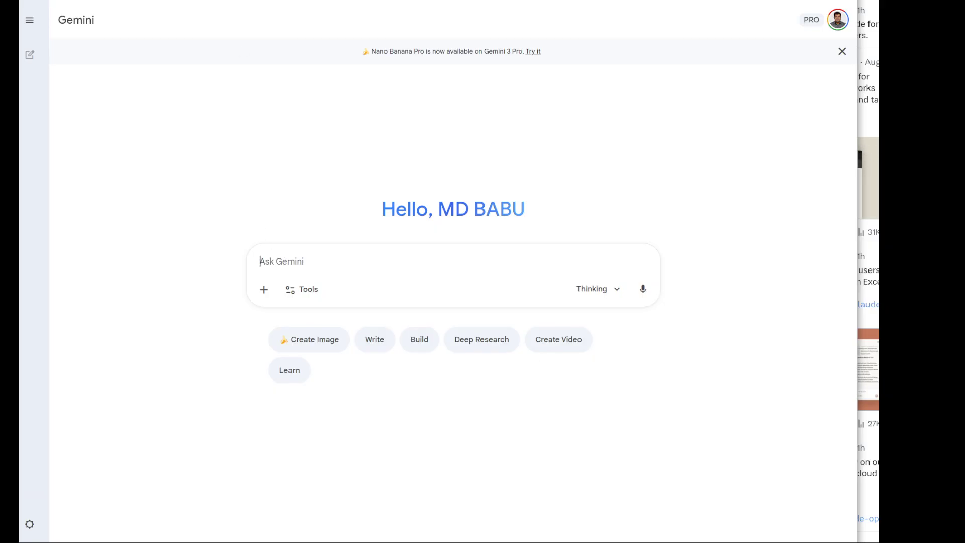
key(alt+Tab)
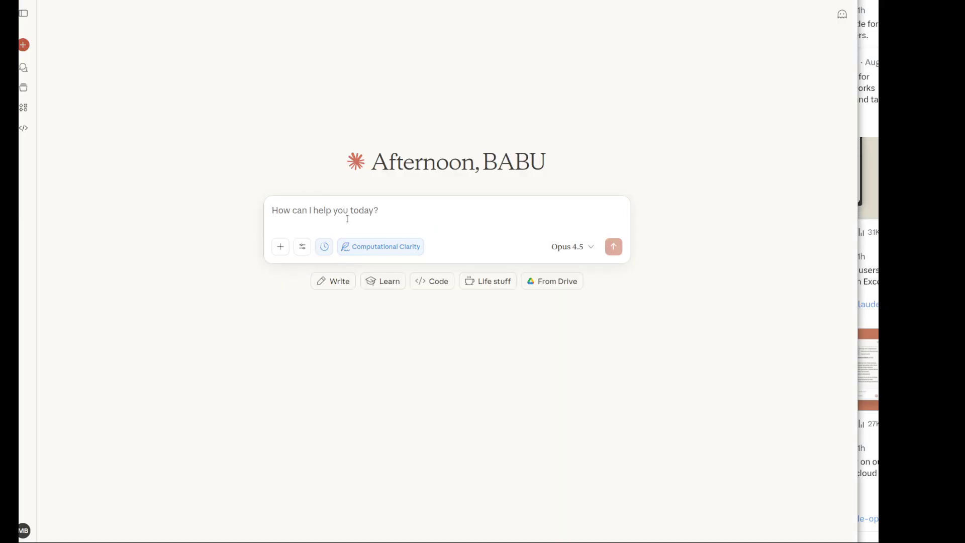
Remove the Computational Clarity style and begin typing the myeloproliferative neoplasm genes request.
click(426, 246)
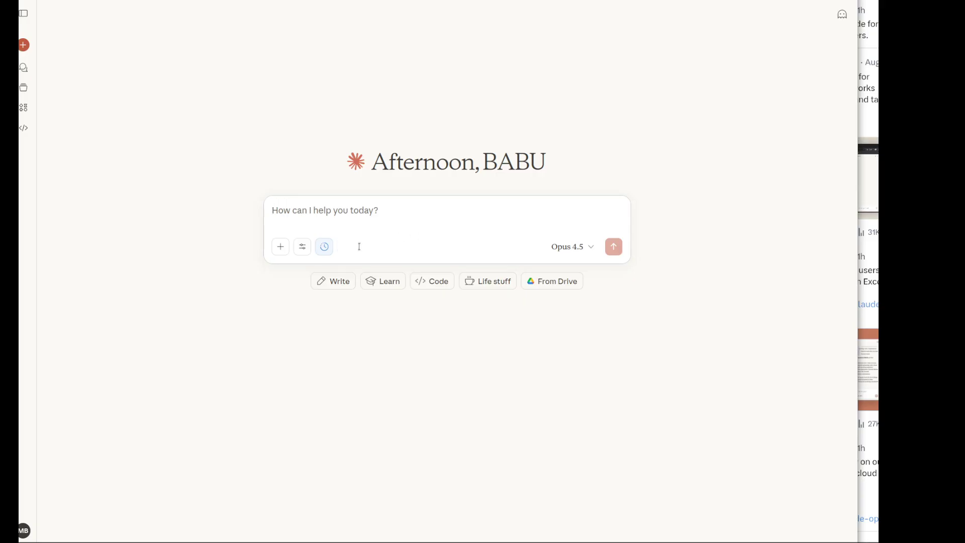
click(353, 210)
text(Can you st)
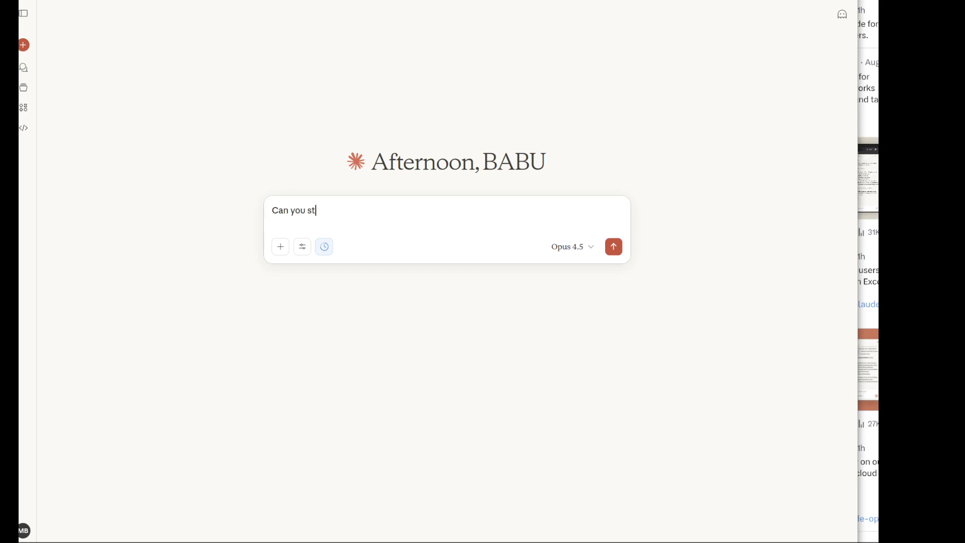
text(udy elaborately about myeloproli)
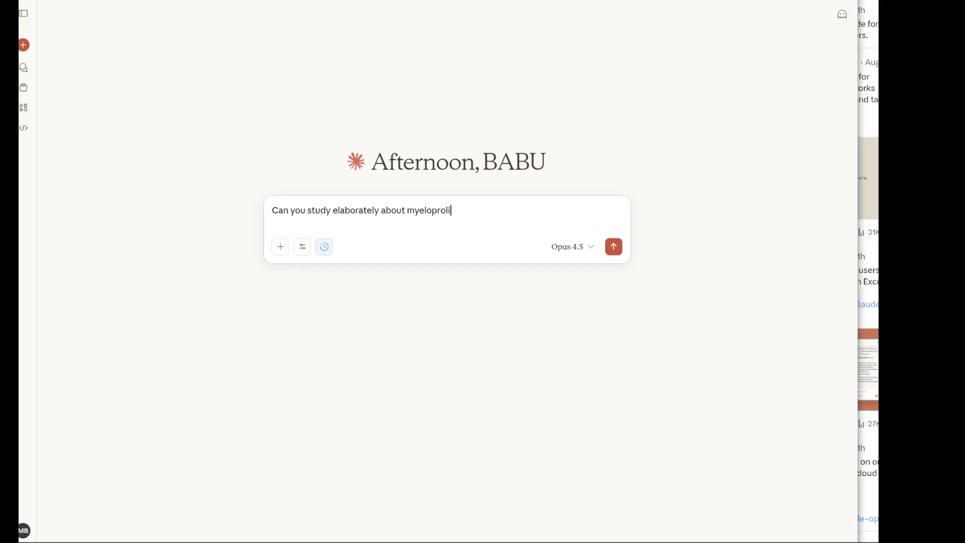
text(ative d)
key(BackSpace)
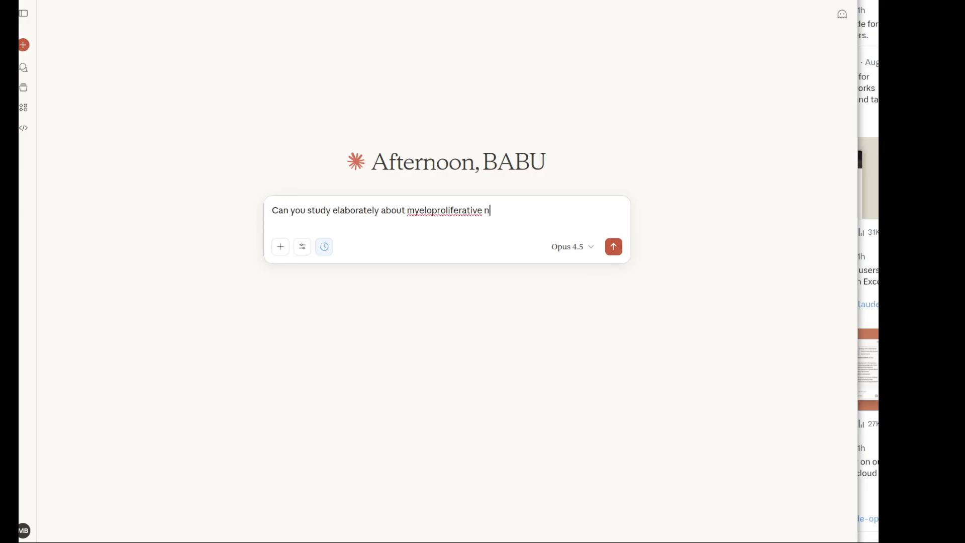
text(neoplasm and listthe )
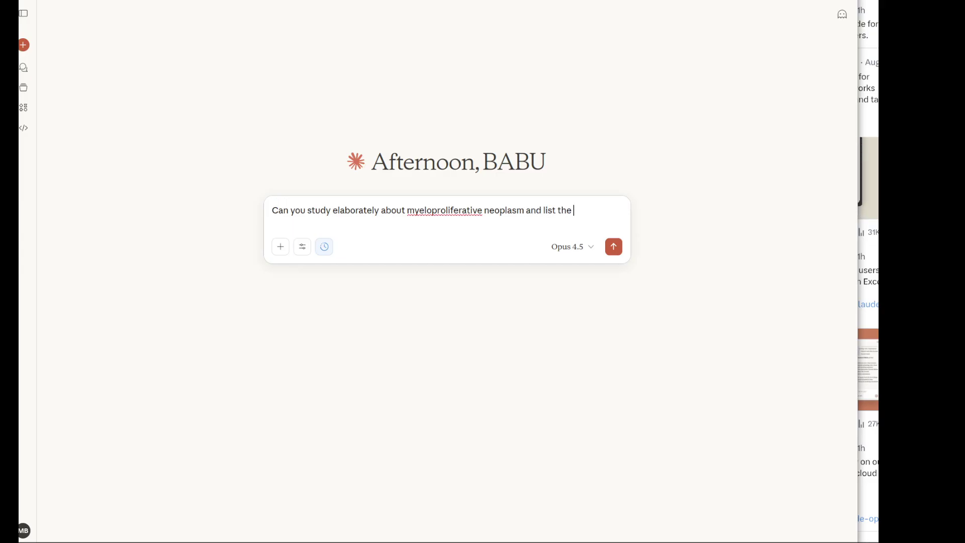
text(genes and g)
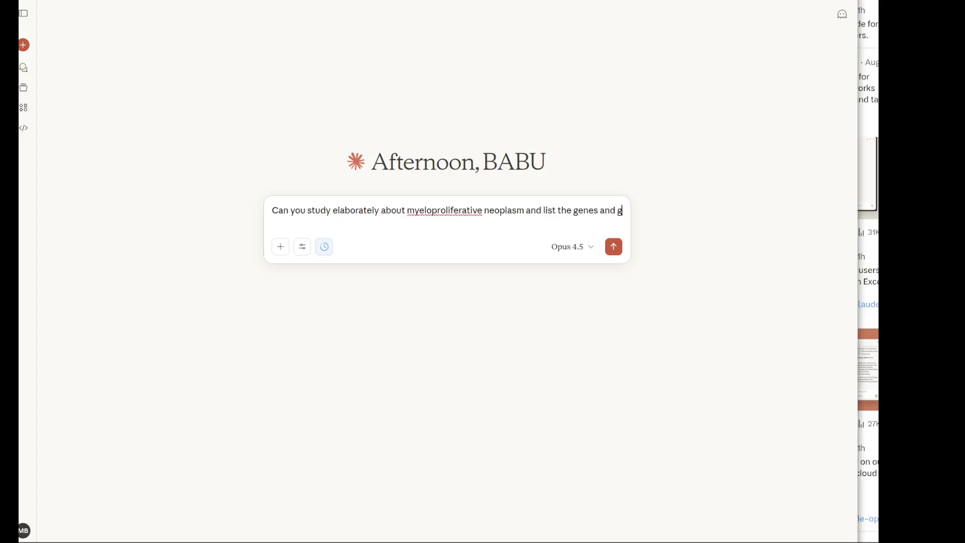
text(enerate g)
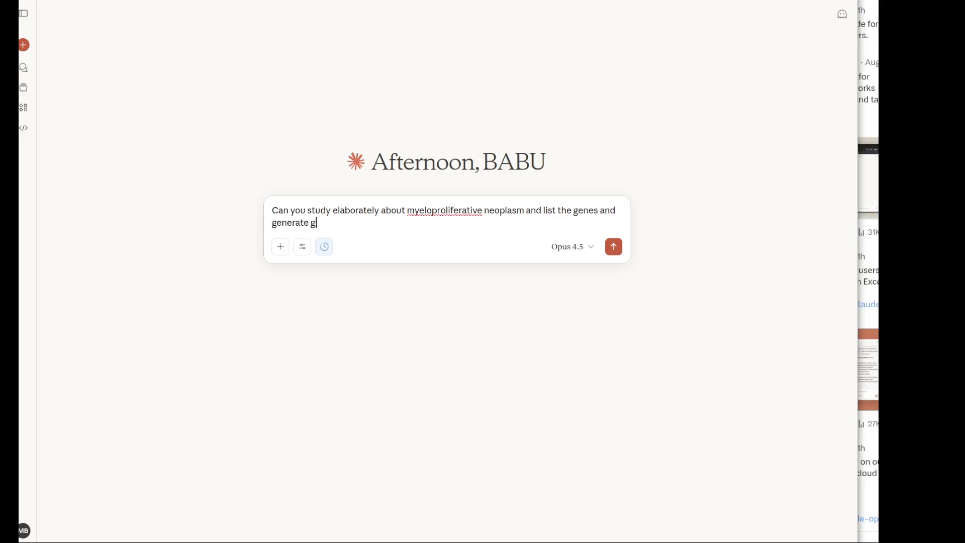
text(r)
text(eir mechani)
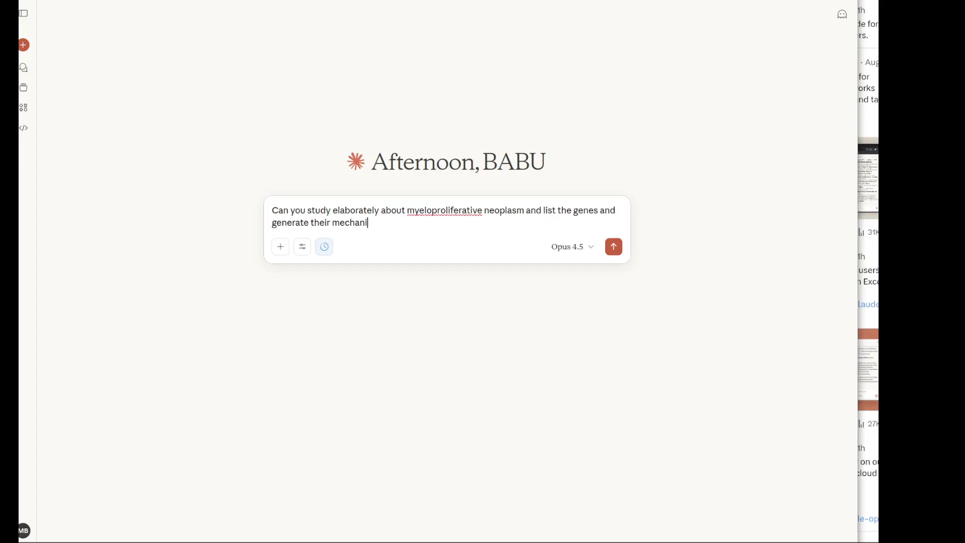
text(sms of )
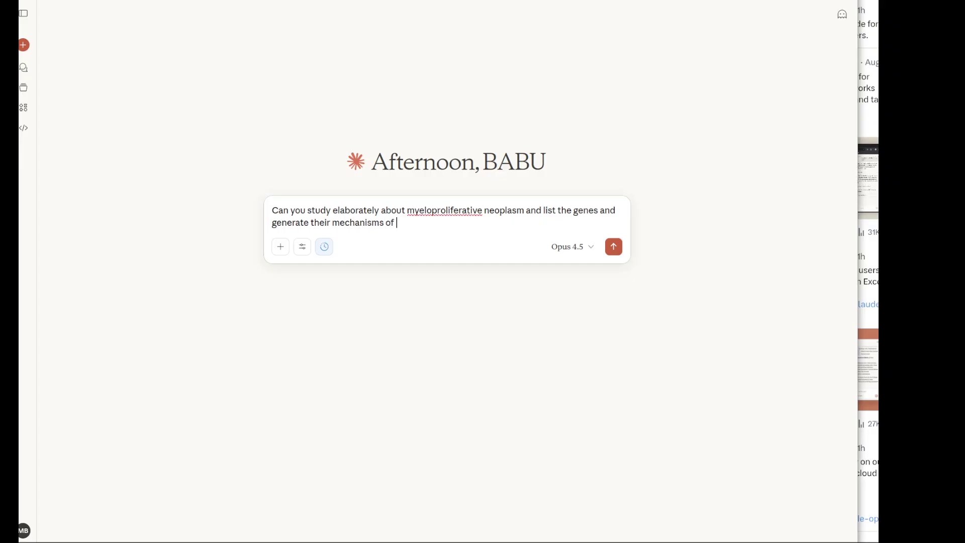
text(interaction)
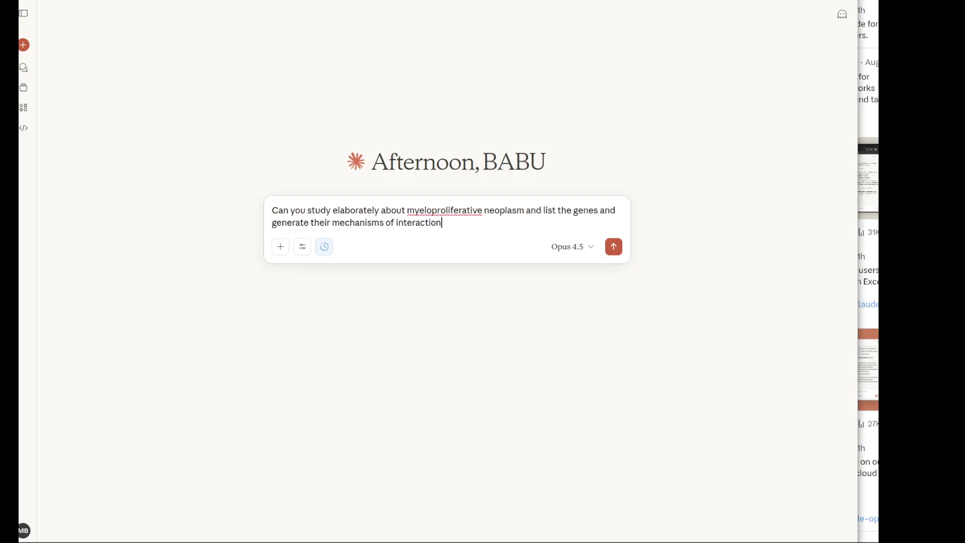
text( graphs)
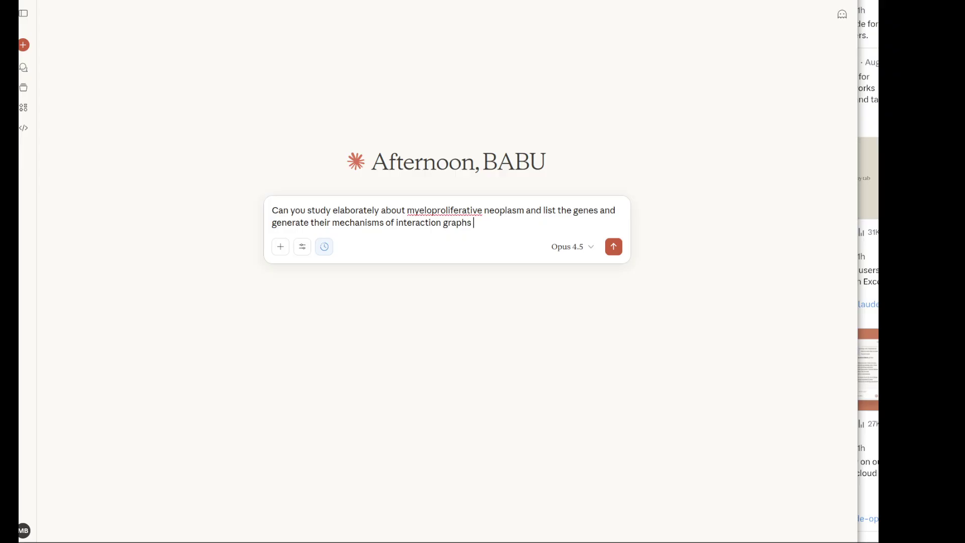
text( in publication qual)
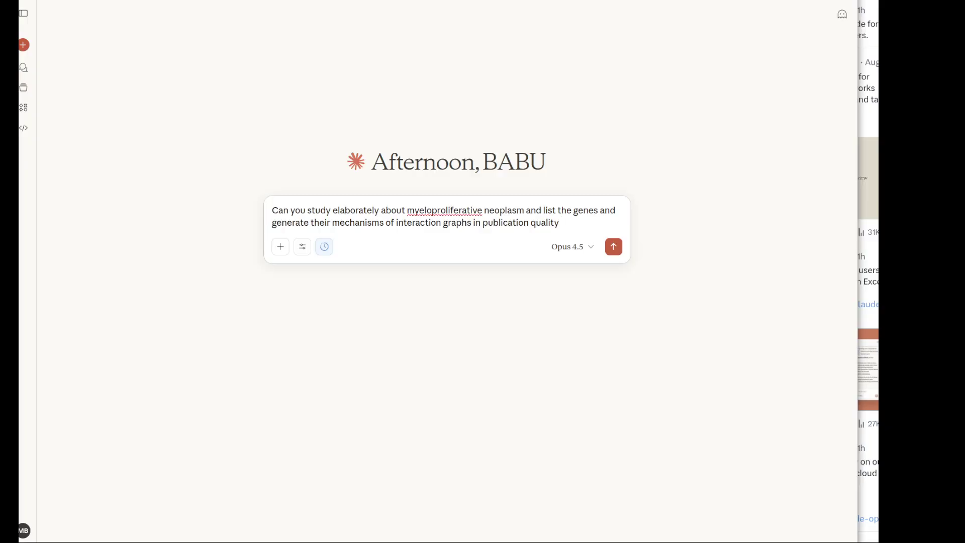
Finish the review-style prompt focusing on P53 in myelofibrosis, check the tool options, and select it all.
text(ity to)
key(BackSpace)
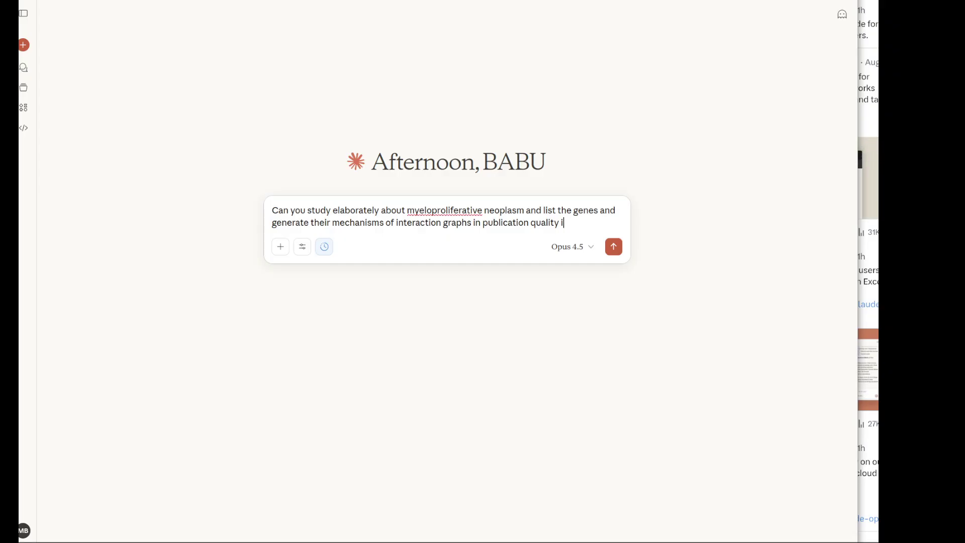
text(n review style)
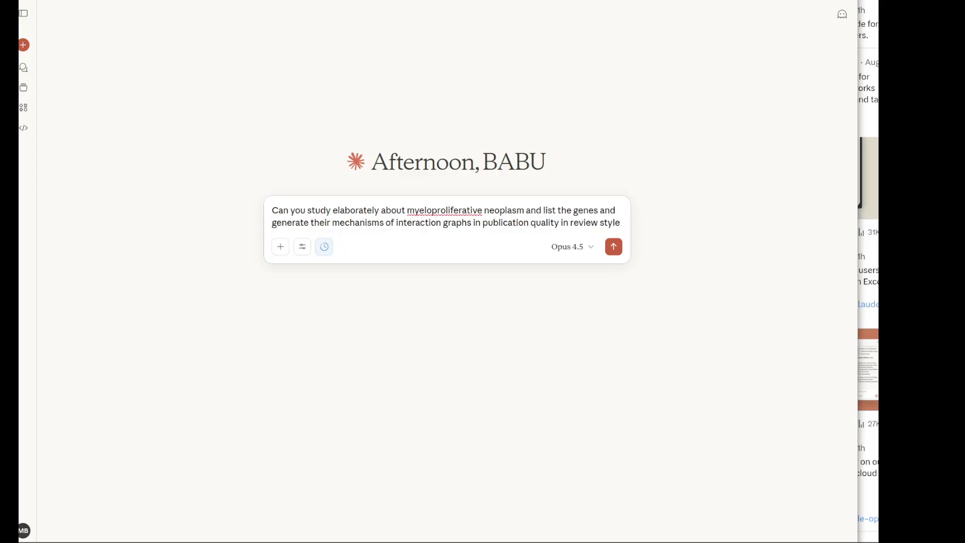
text( focusin)
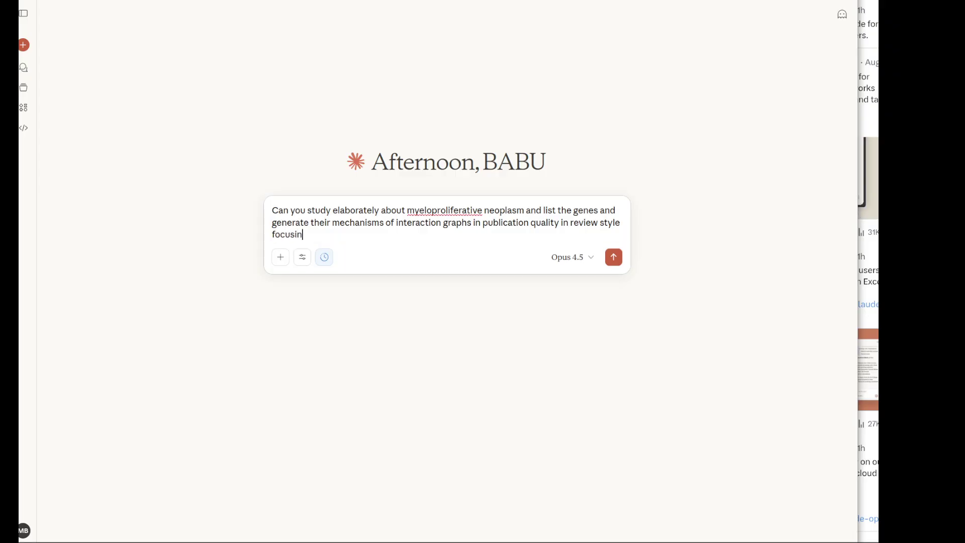
text(g of)
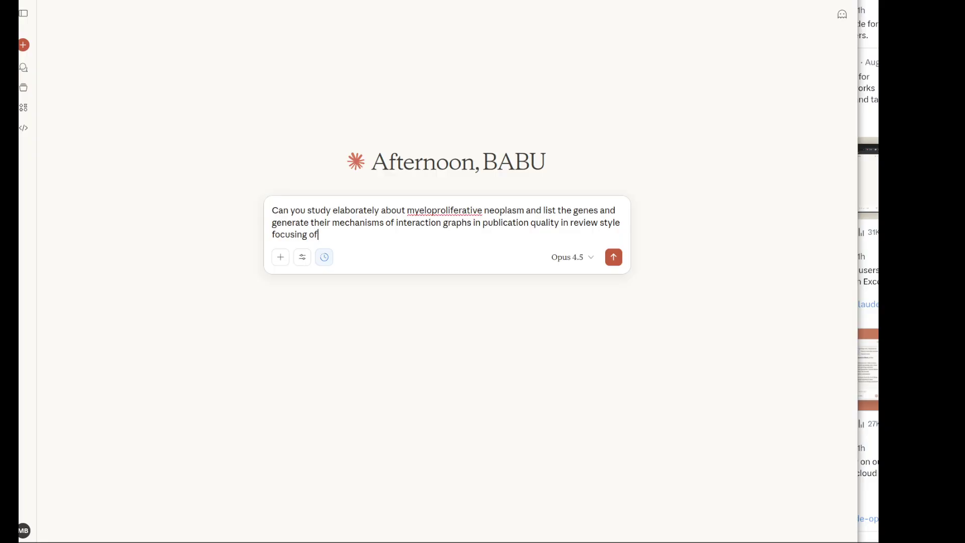
key(BackSpace)
text(n P53)
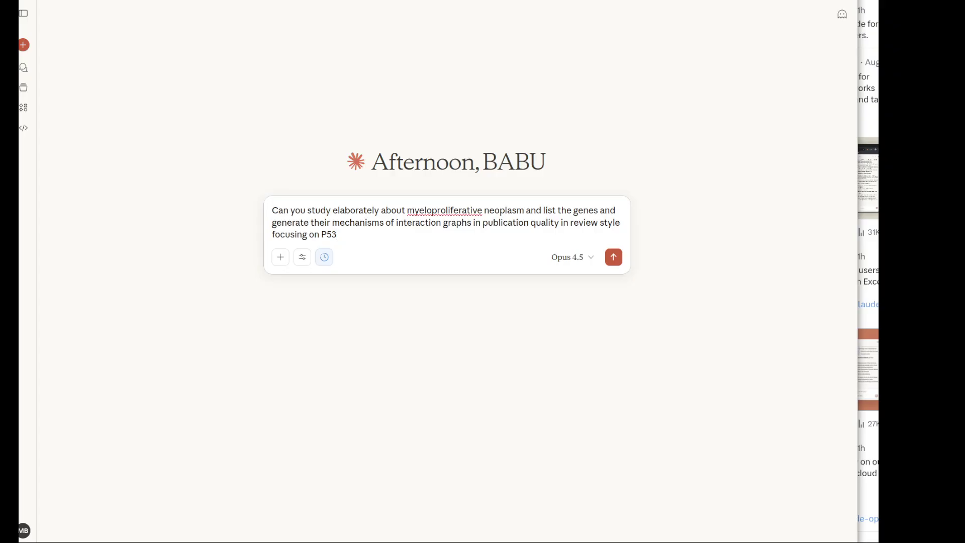
text( in )
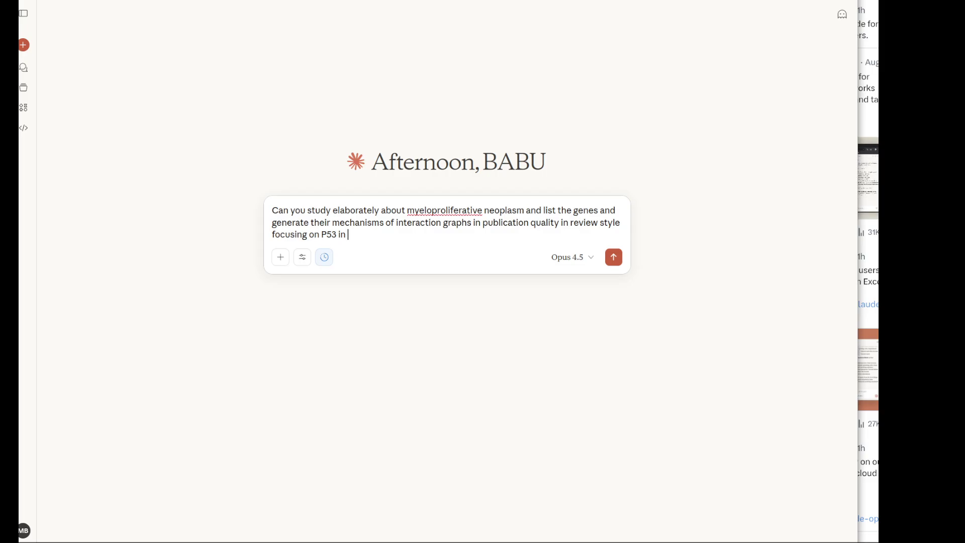
text(my)
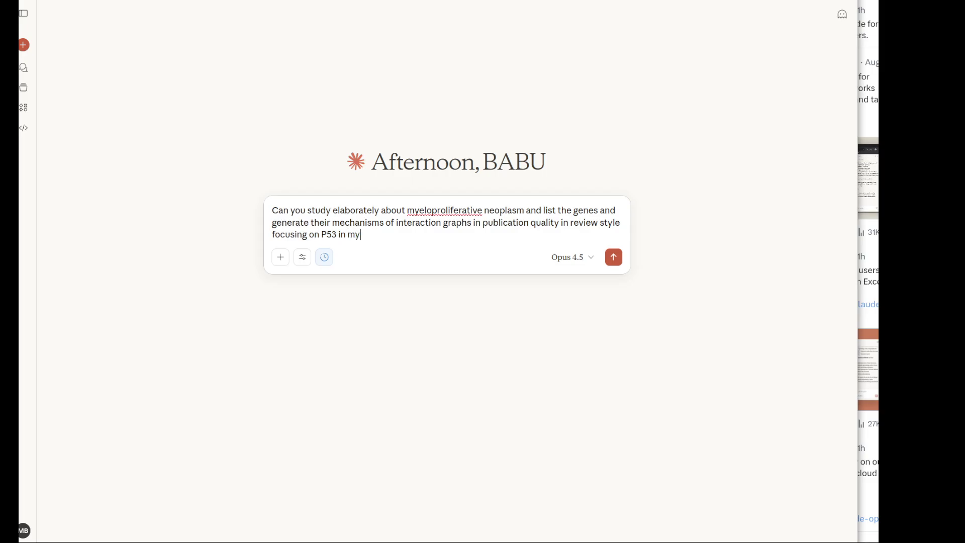
text(elofibrops)
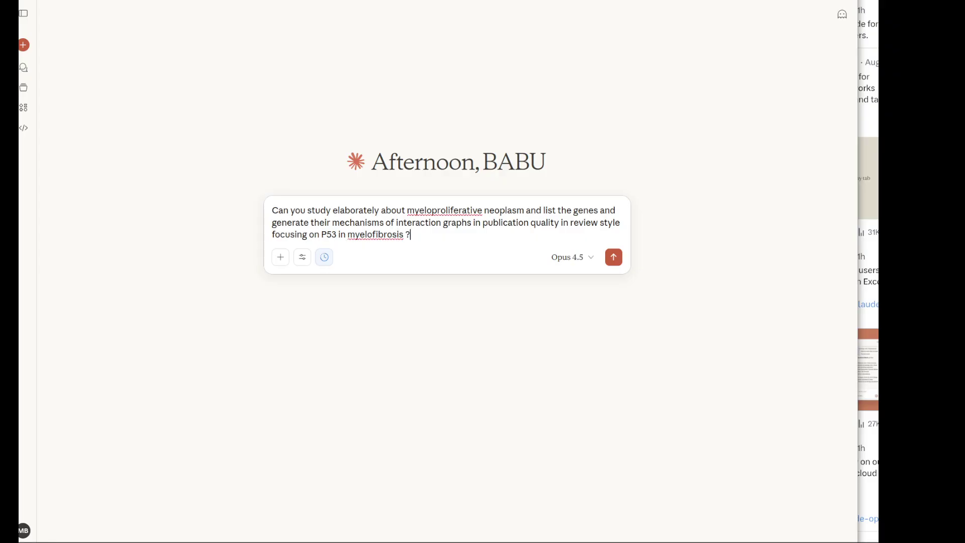
key(ctrl+a)
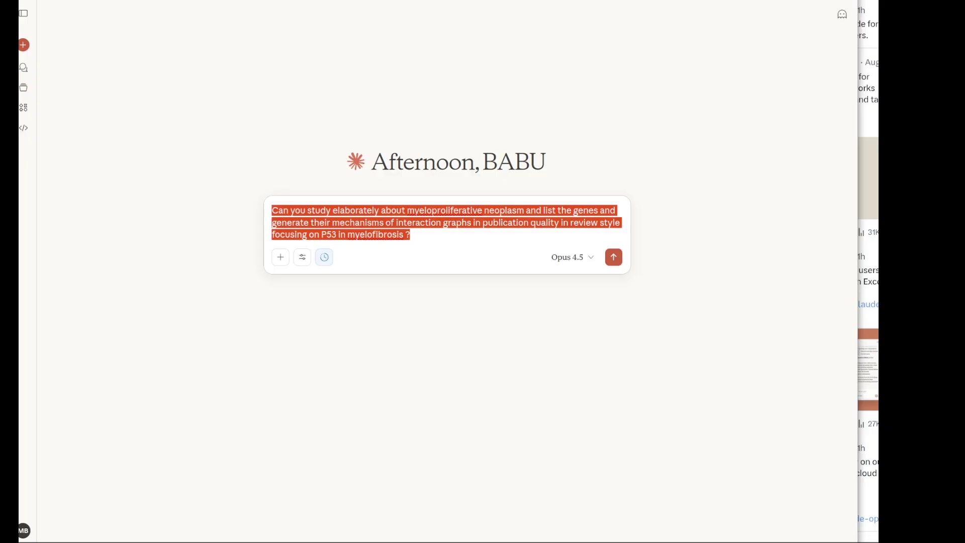
click(305, 258)
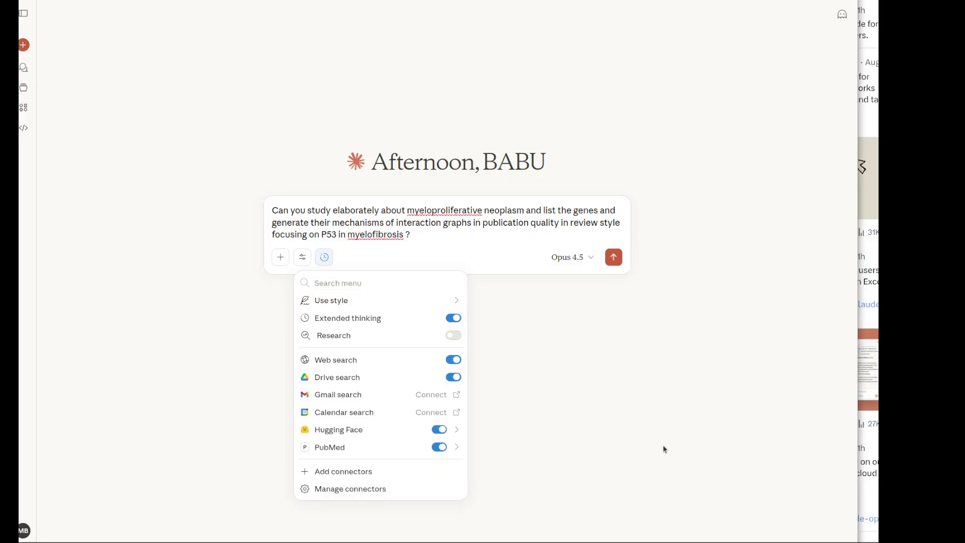
key(Escape)
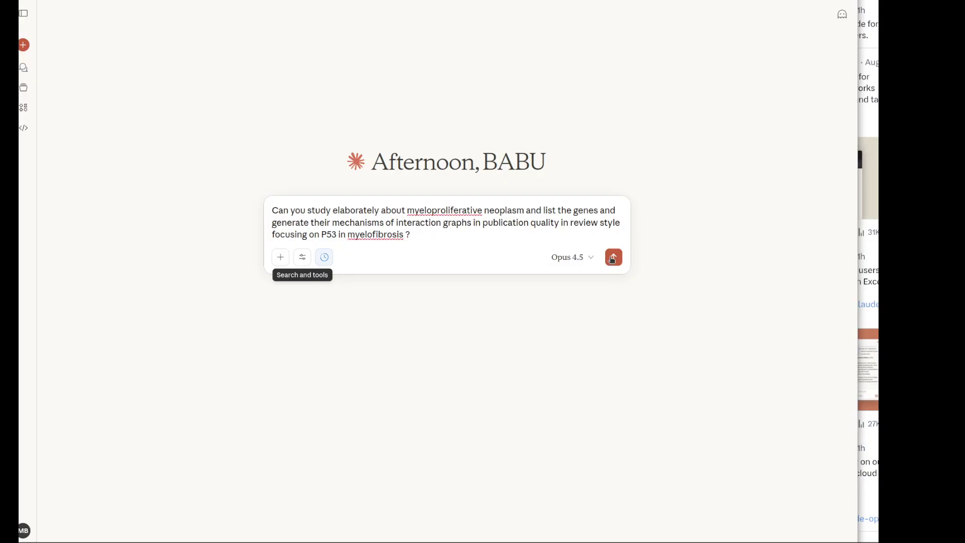
key(ctrl+a)
key(ctrl+c)
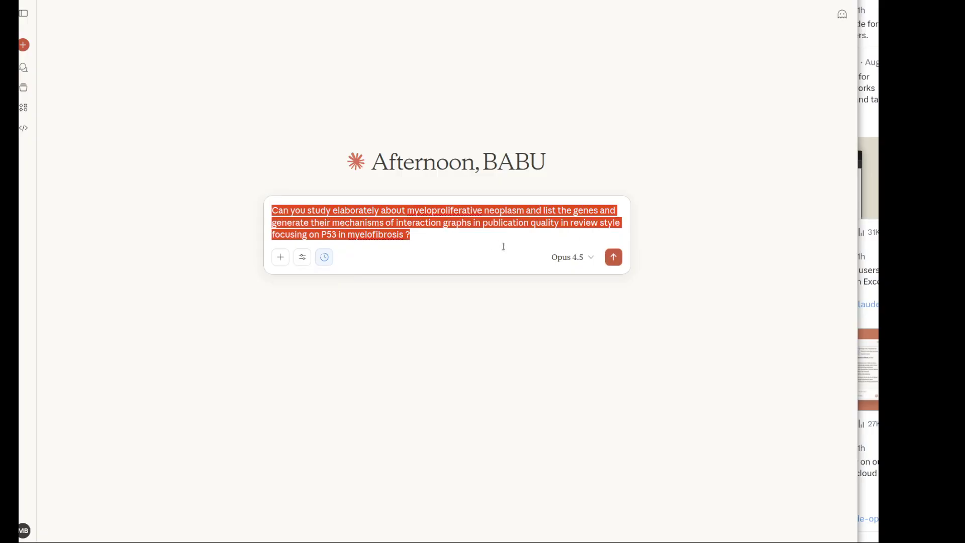
Send the MPN/P53 prompt to Claude and to a new ChatGPT chat.
click(616, 258)
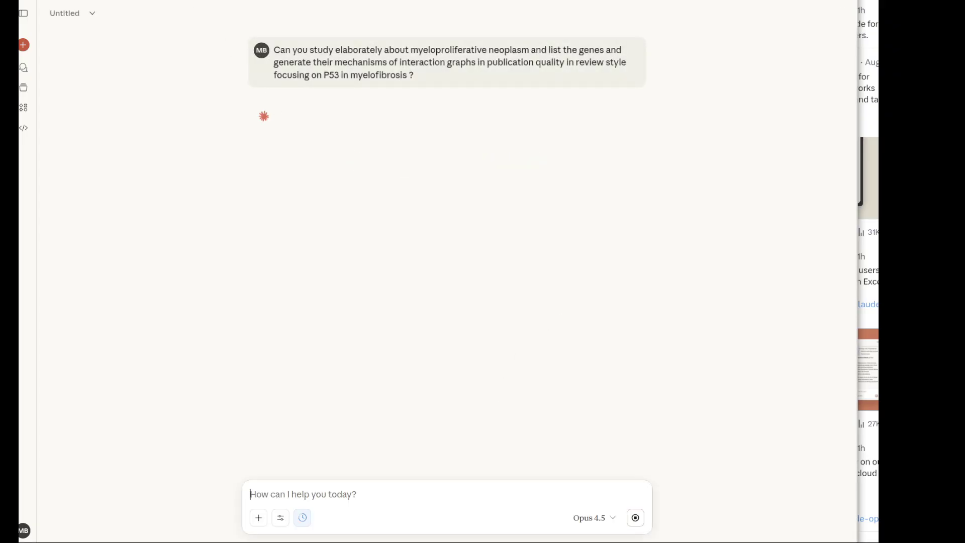
key(ctrl+Tab)
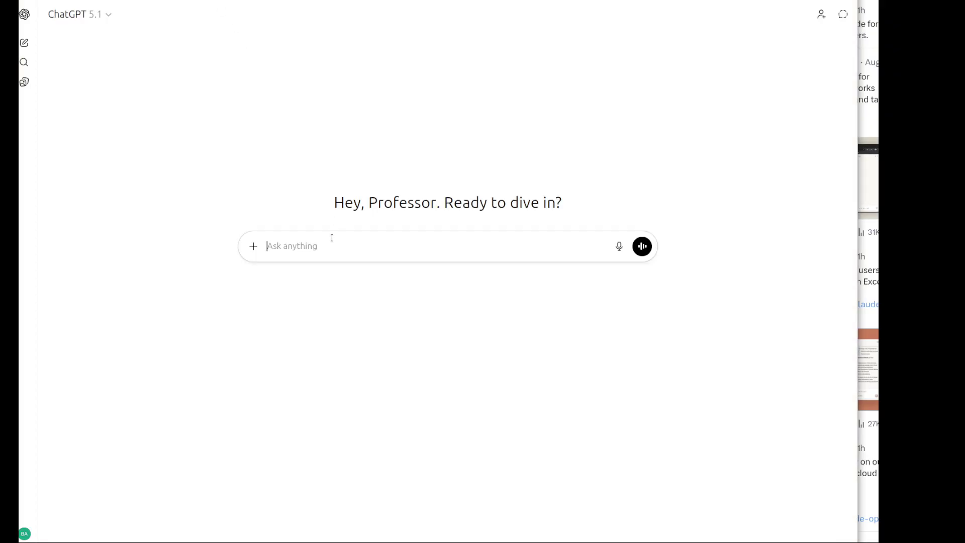
key(ctrl+v)
key(Return)
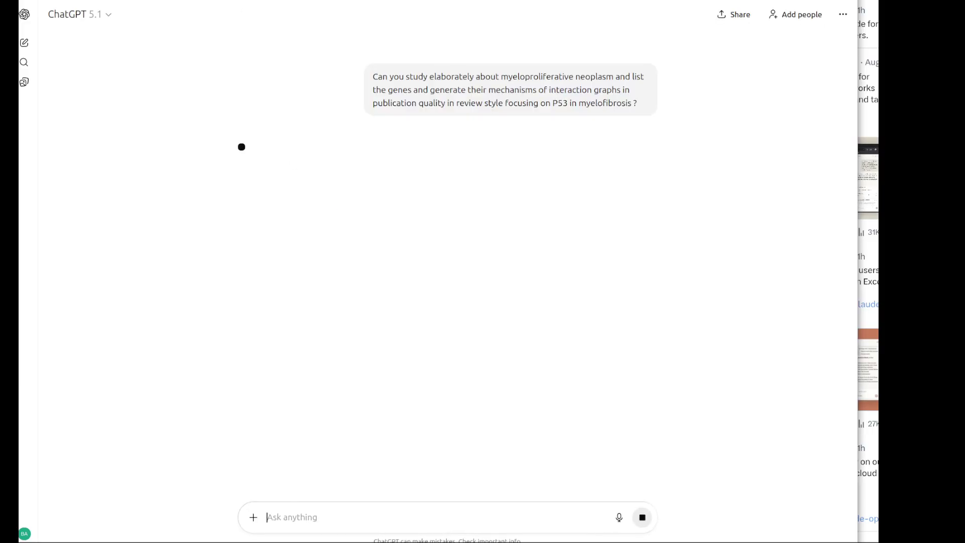
Send the same prompt to Gemini, glance at ChatGPT's attachment options, and return to Claude.
key(ctrl+Tab)
key(ctrl+v)
key(Return)
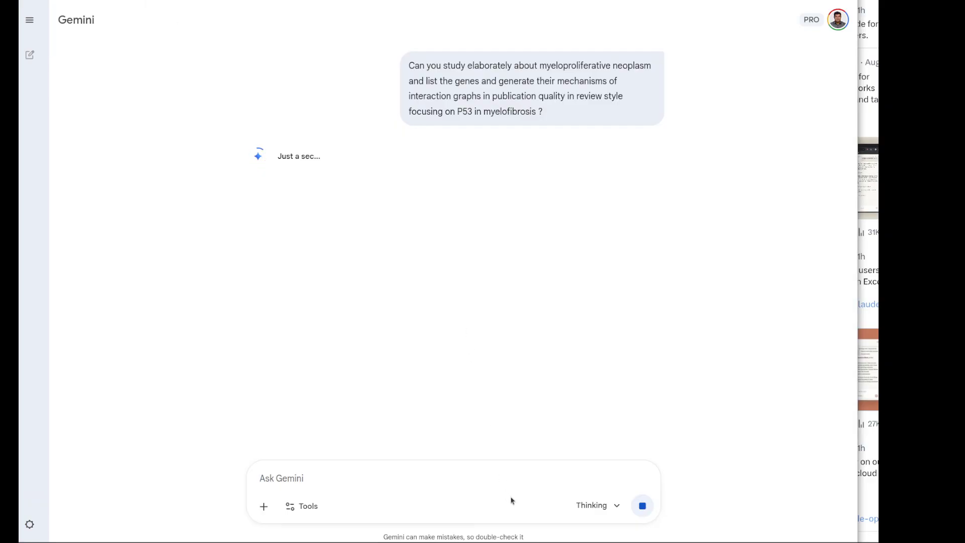
key(ctrl+shift+Tab)
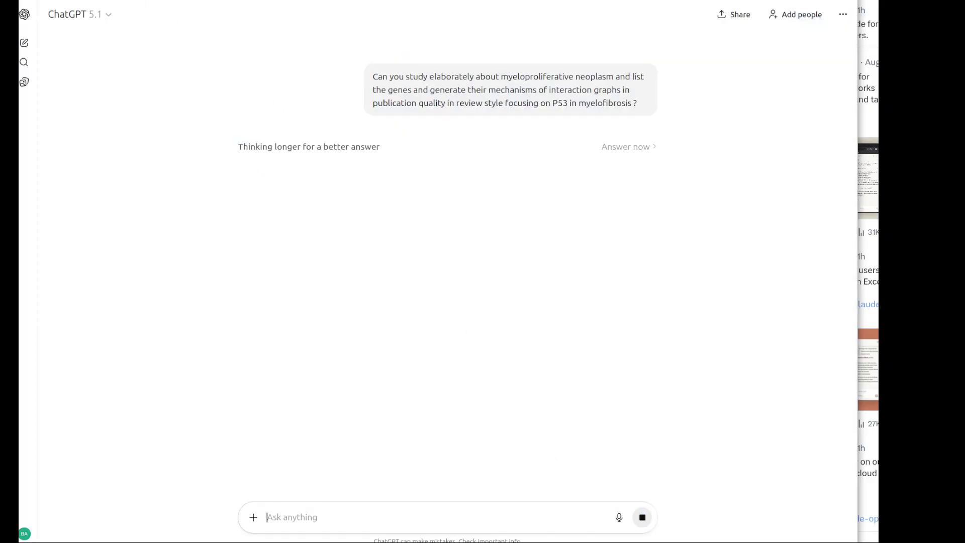
click(253, 517)
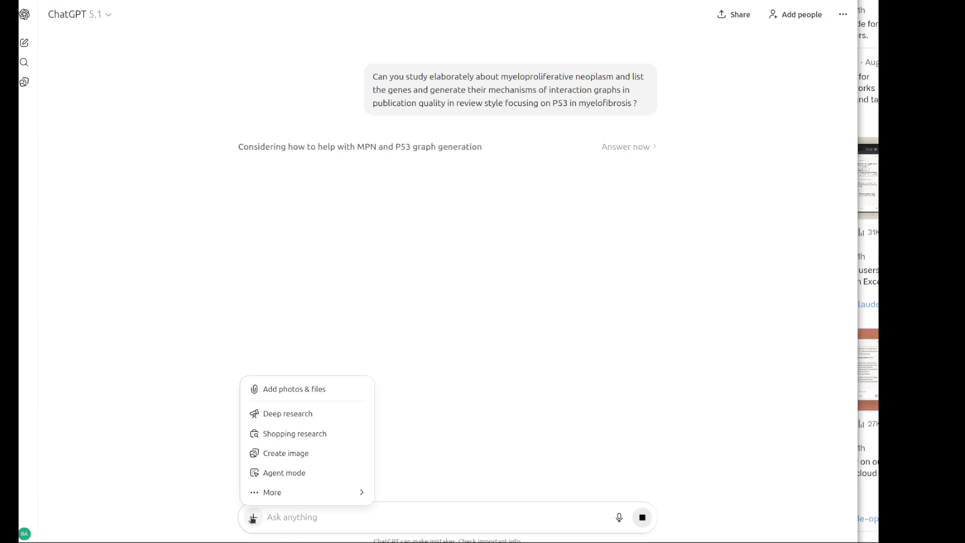
key(Escape)
key(ctrl+Tab)
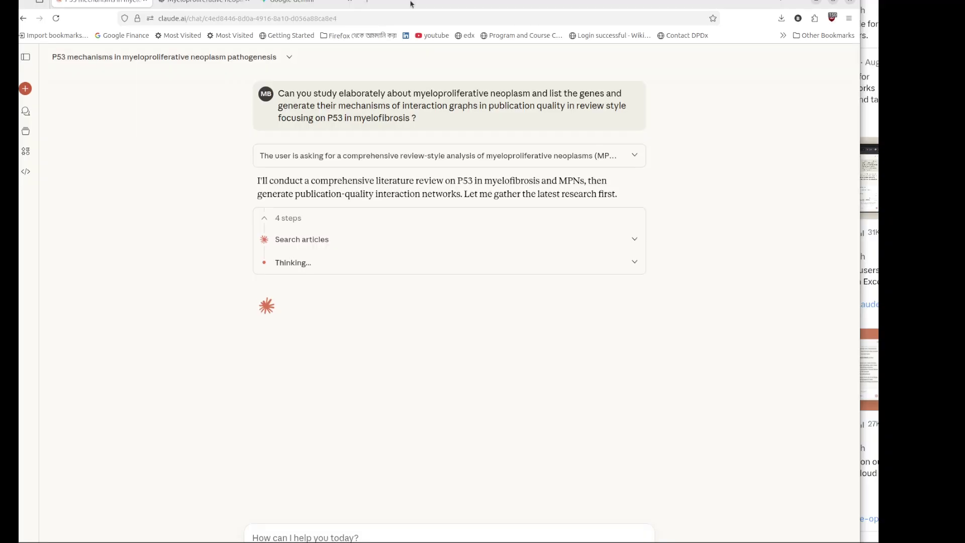
Read Gemini's finished TP53 review down to its Mermaid.js interaction-graph code.
click(206, 5)
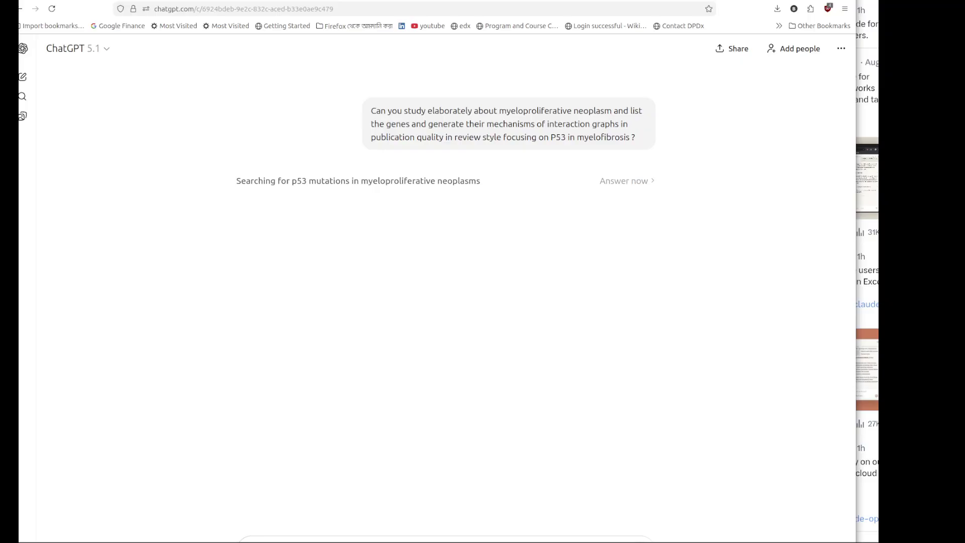
click(296, 2)
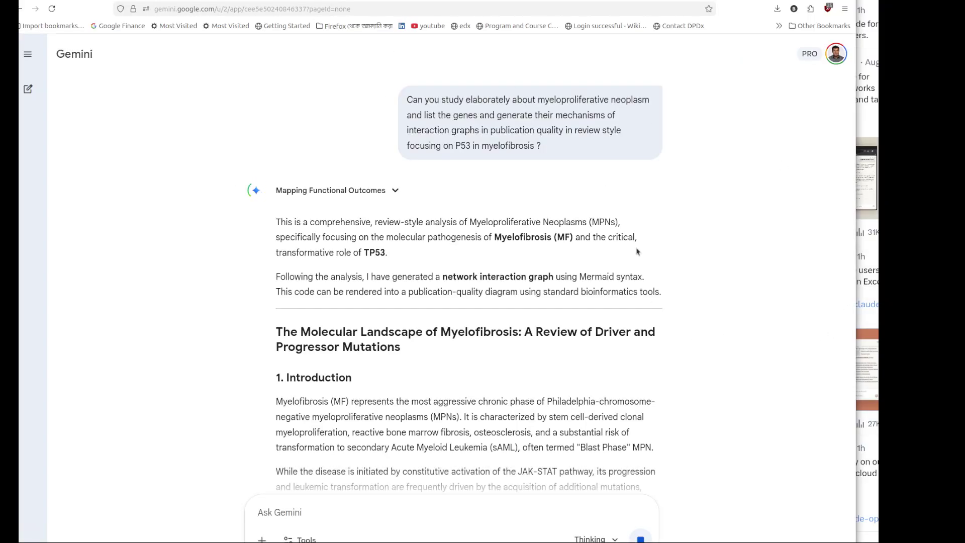
scroll(703, 342, down, 5)
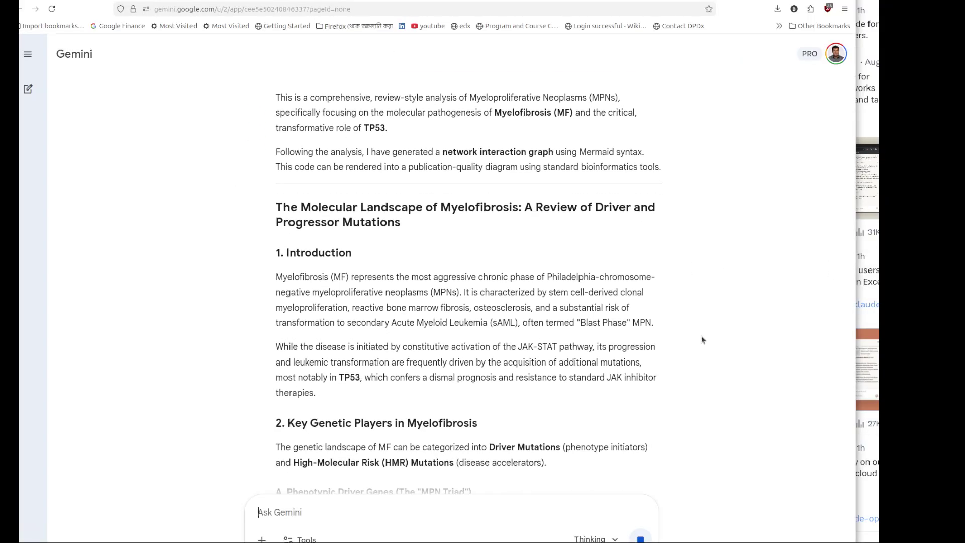
scroll(702, 339, down, 4)
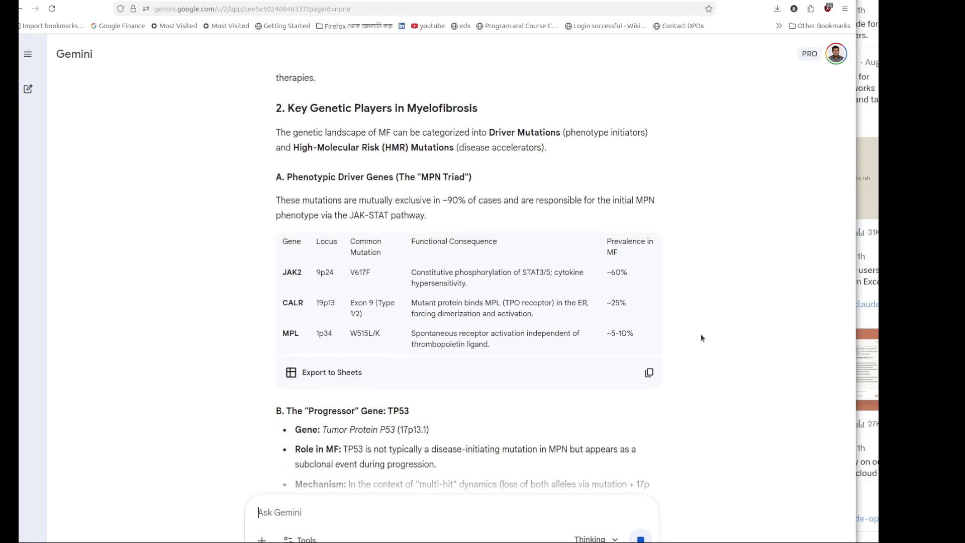
scroll(702, 338, down, 4)
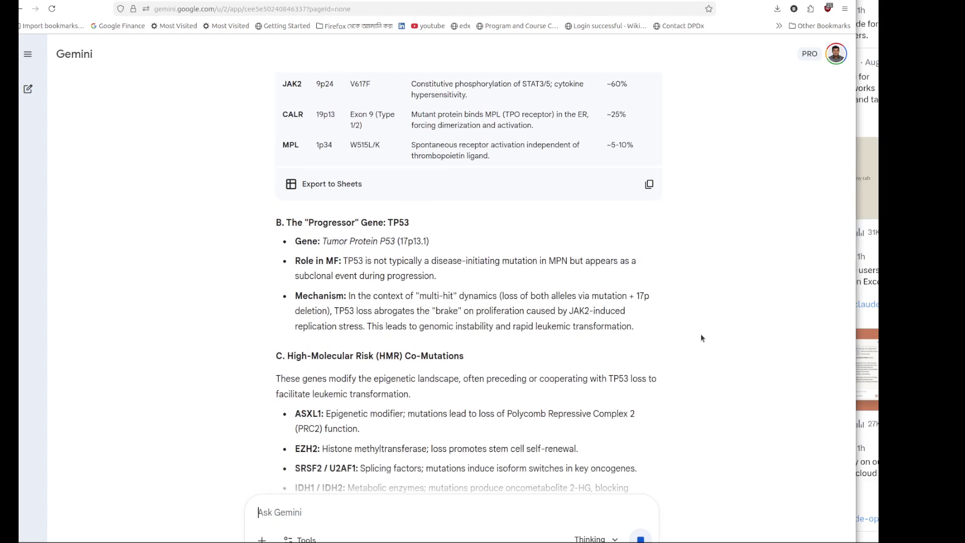
scroll(701, 338, down, 1)
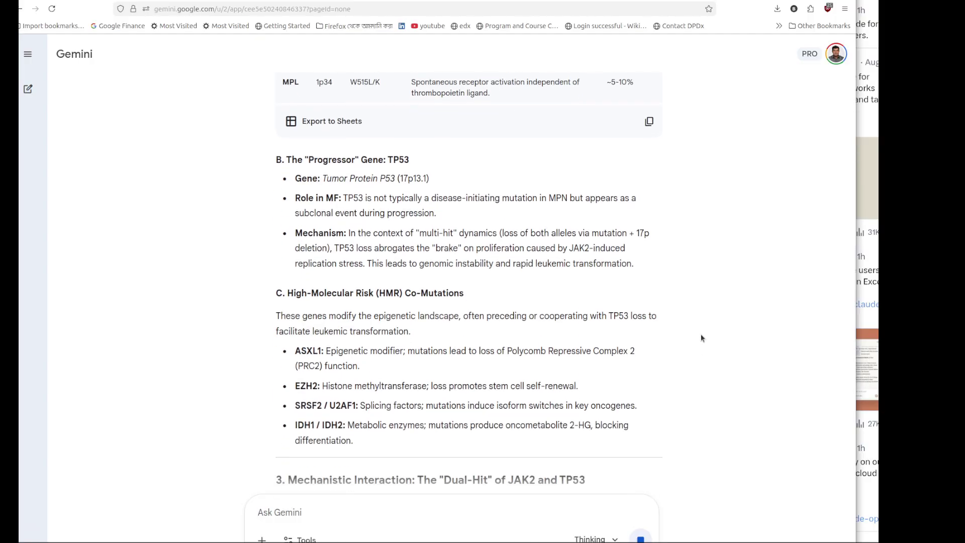
scroll(702, 337, down, 4)
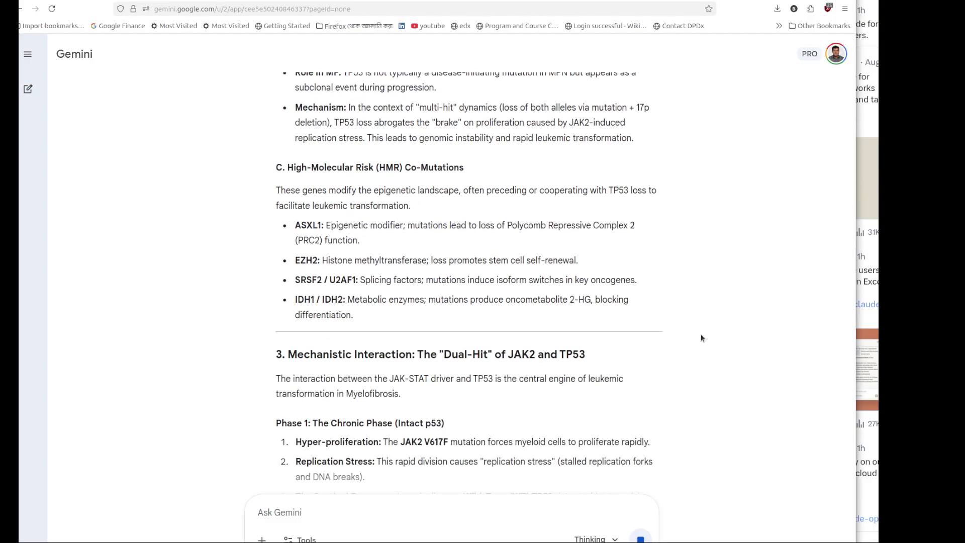
scroll(700, 333, down, 7)
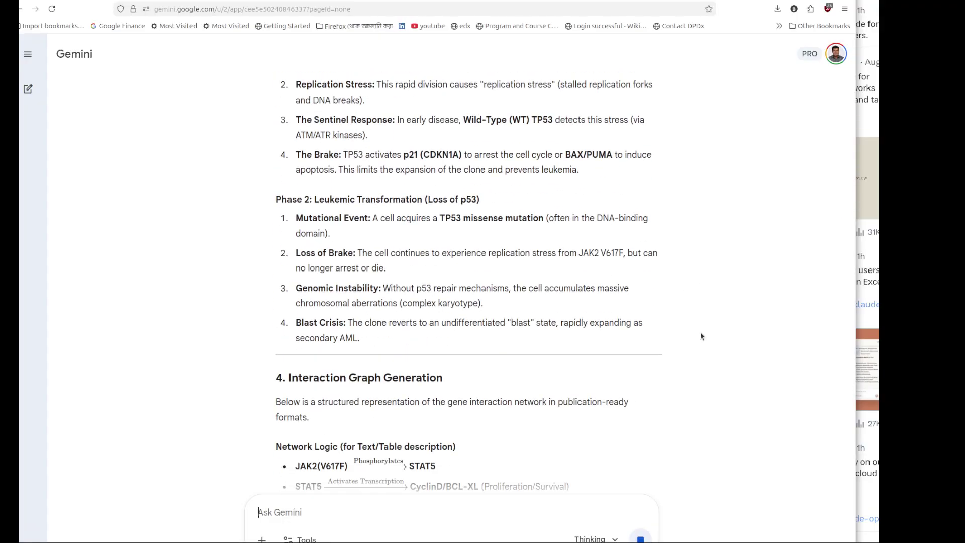
scroll(701, 337, down, 3)
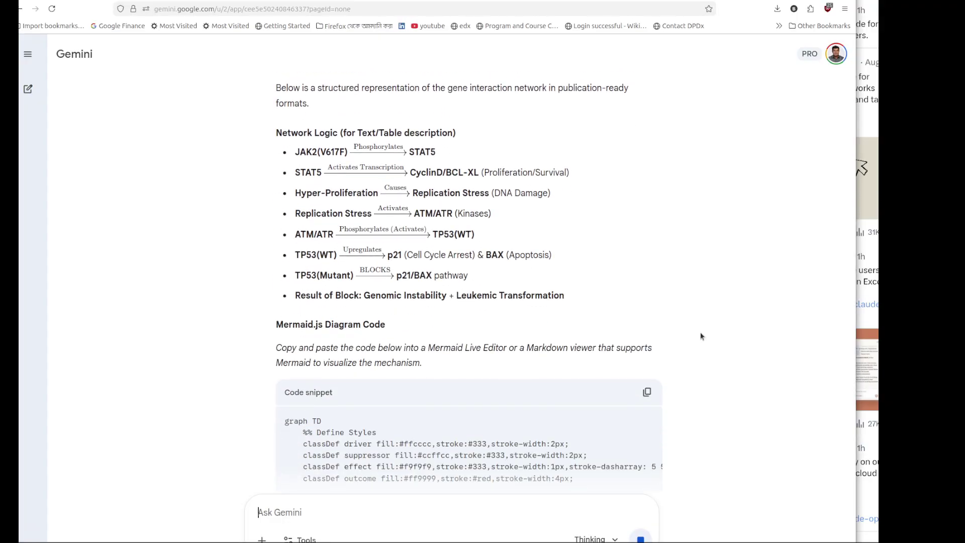
scroll(701, 336, down, 2)
scroll(700, 336, down, 2)
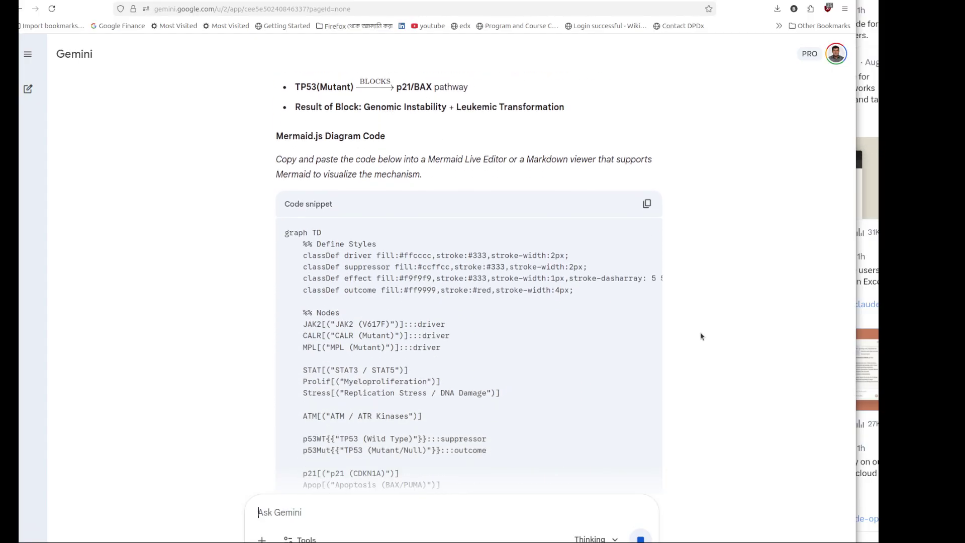
scroll(700, 332, down, 14)
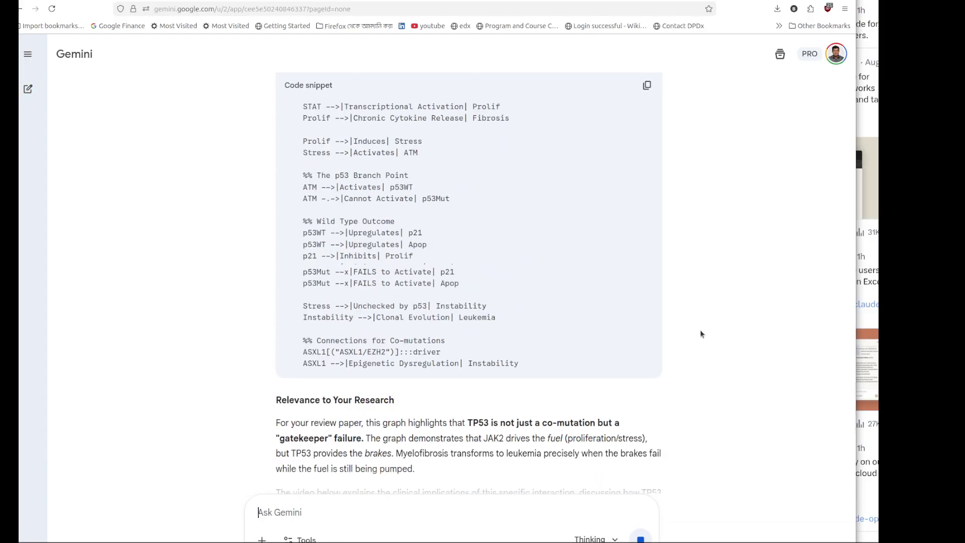
scroll(701, 333, down, 4)
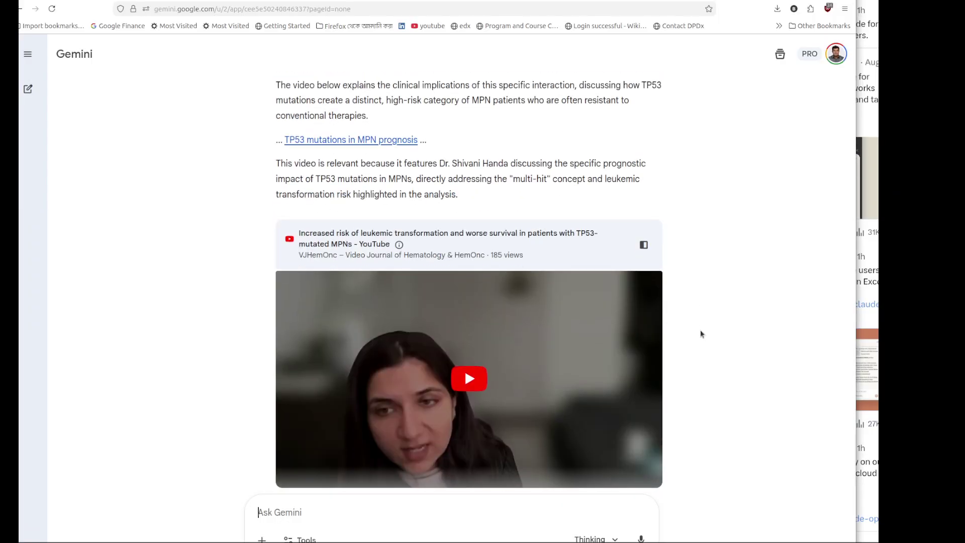
scroll(700, 332, down, 1)
scroll(700, 331, up, 6)
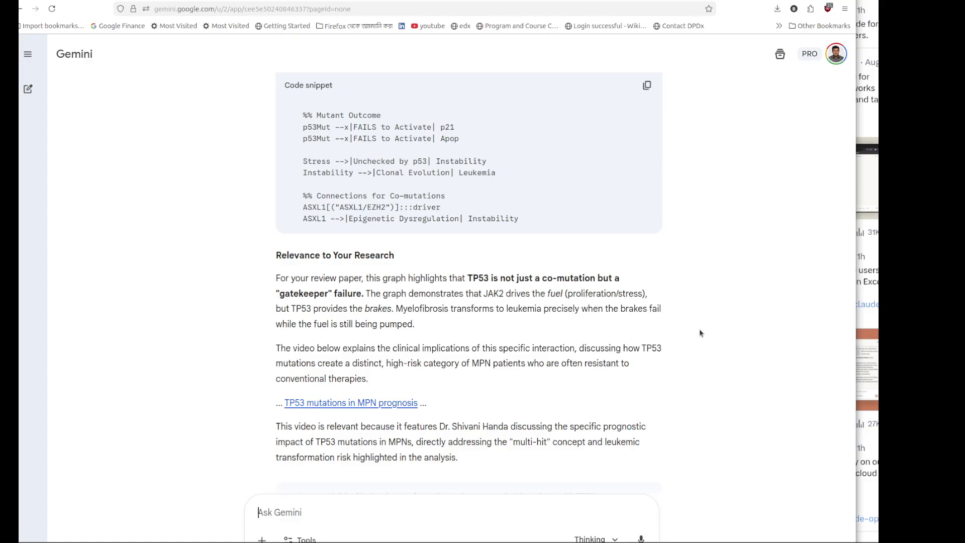
scroll(700, 333, up, 5)
scroll(700, 333, up, 9)
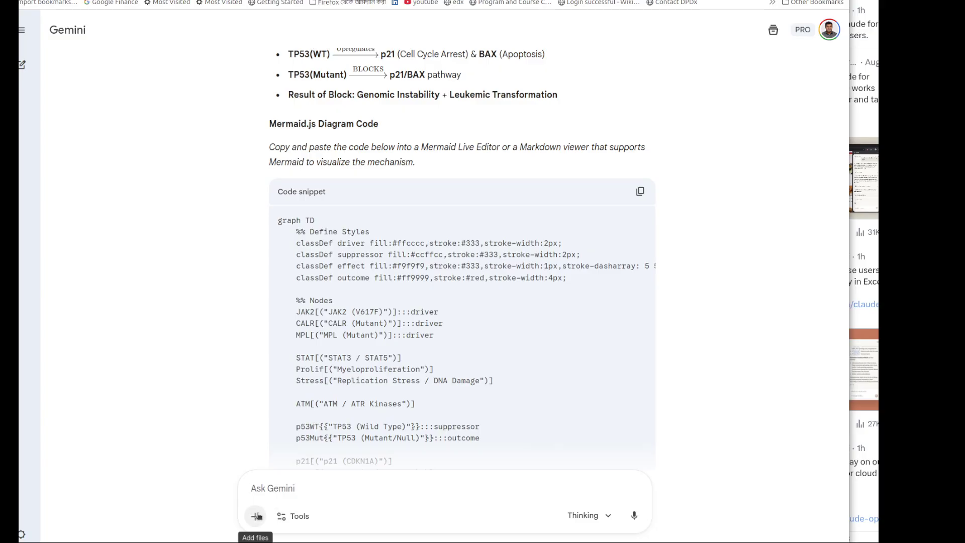
Ask Gemini's Create images tool for a Nano Banana image 'as mentioned' above, then check on Claude.
click(282, 518)
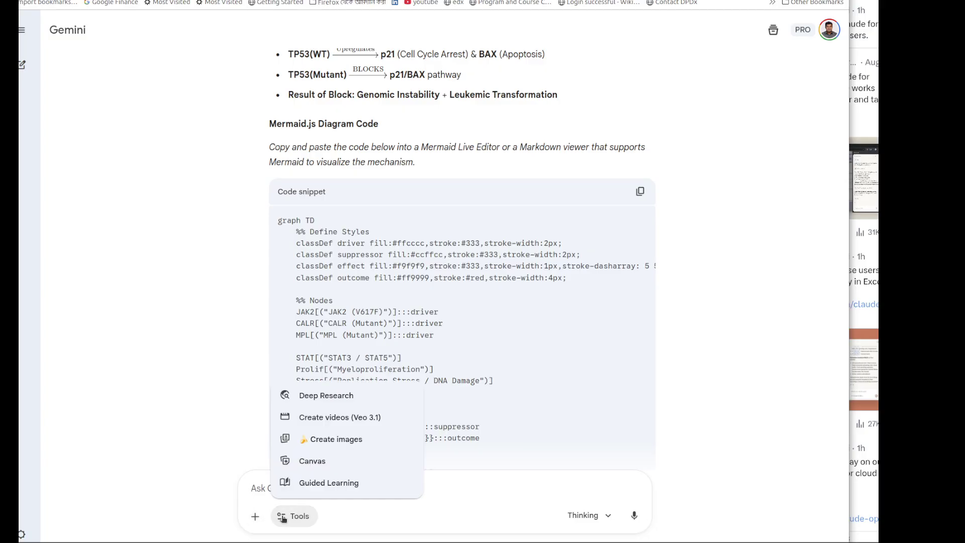
click(331, 440)
text(c)
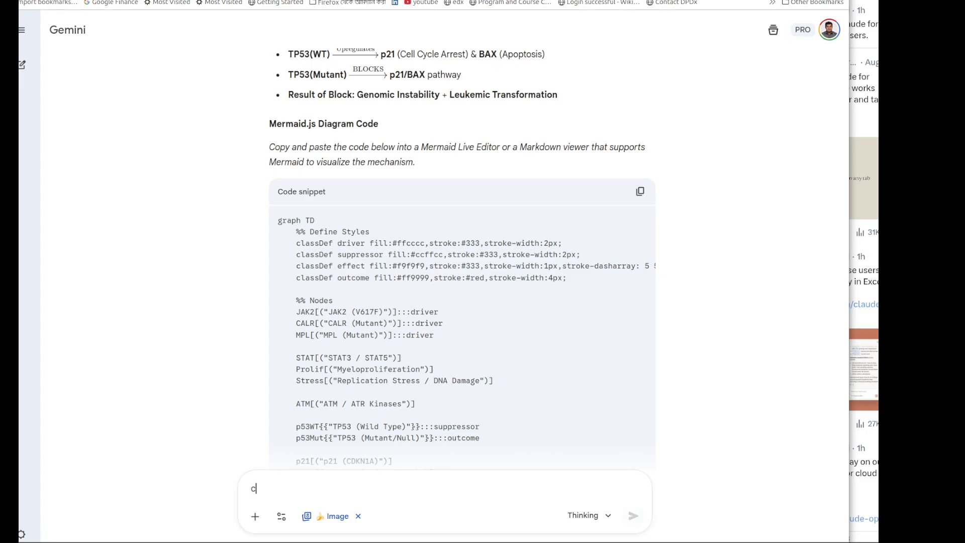
text(reate iamge)
key(BackSpace)
key(BackSpace)
key(BackSpace)
key(BackSpace)
key(BackSpace)
key(BackSpace)
key(BackSpace)
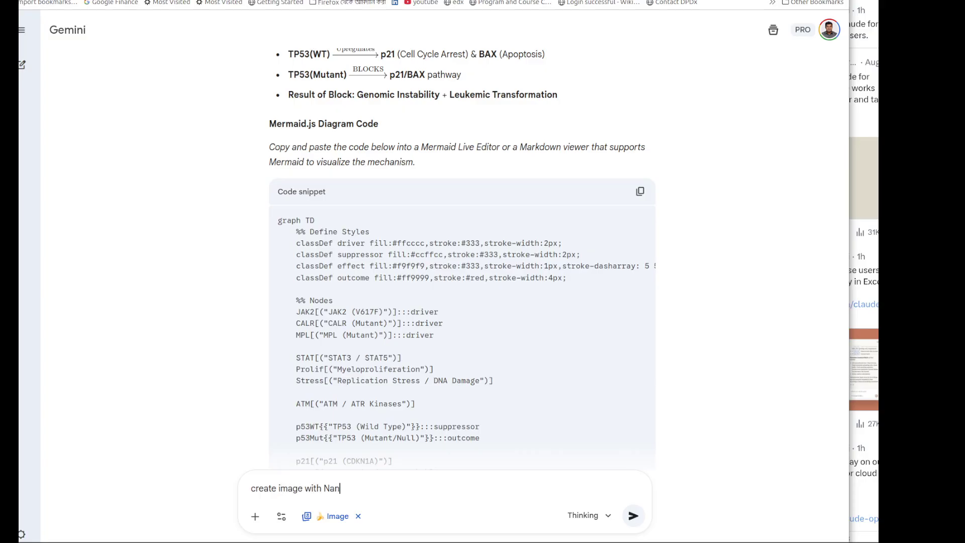
text(ge with Nanobanana)
key(BackSpace)
key(BackSpace)
key(BackSpace)
key(BackSpace)
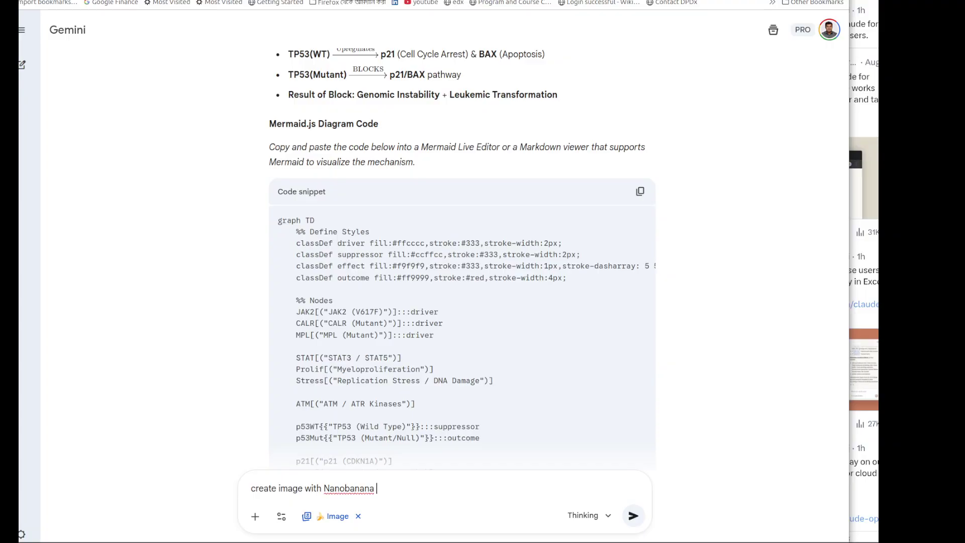
text(as mentione)
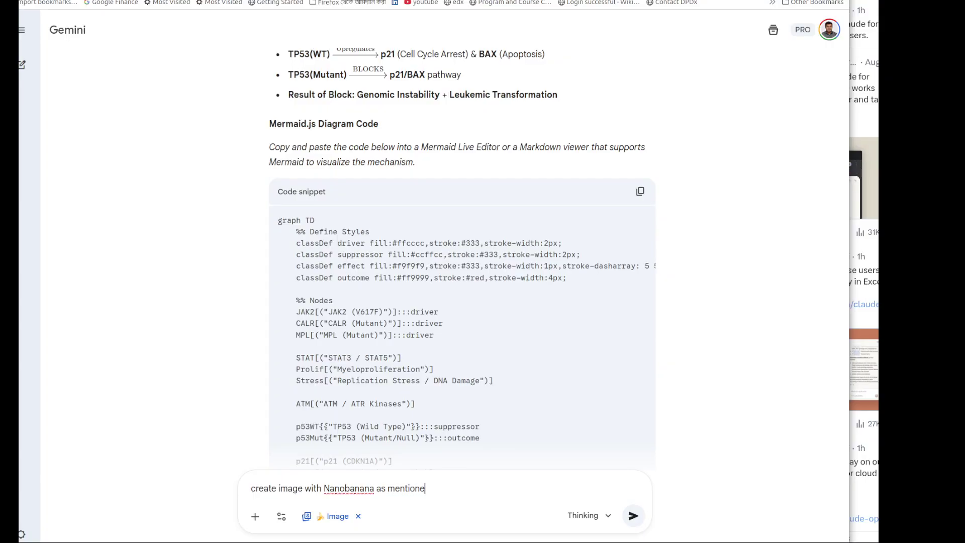
text(d above)
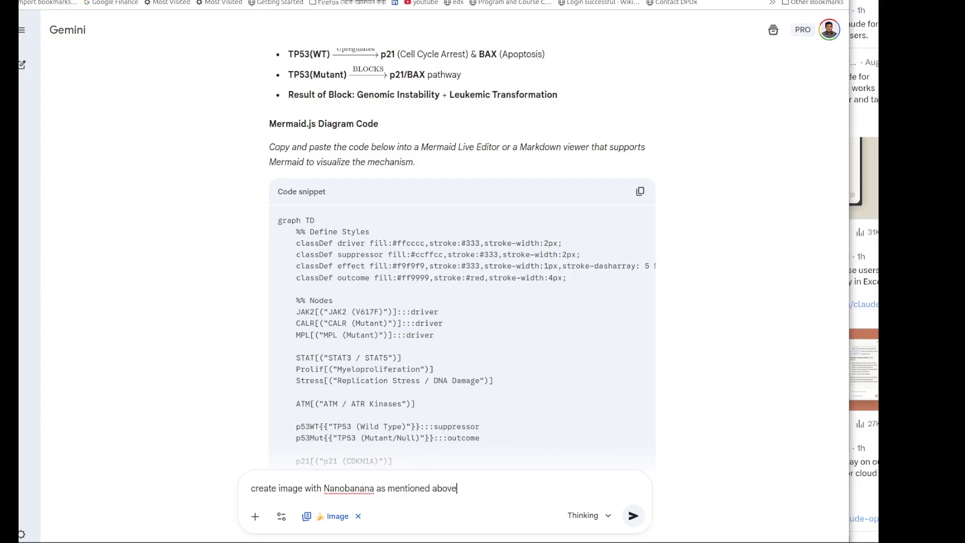
key(Return)
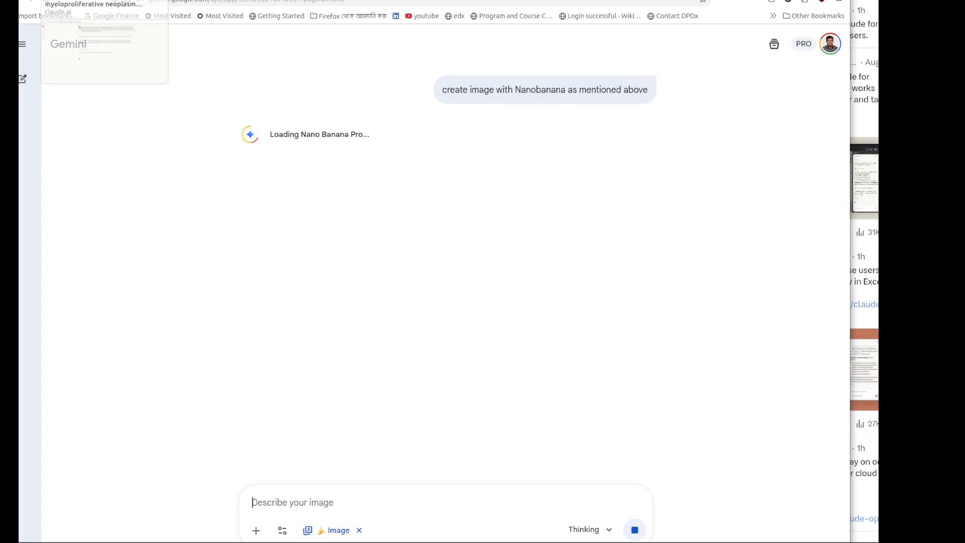
click(101, 1)
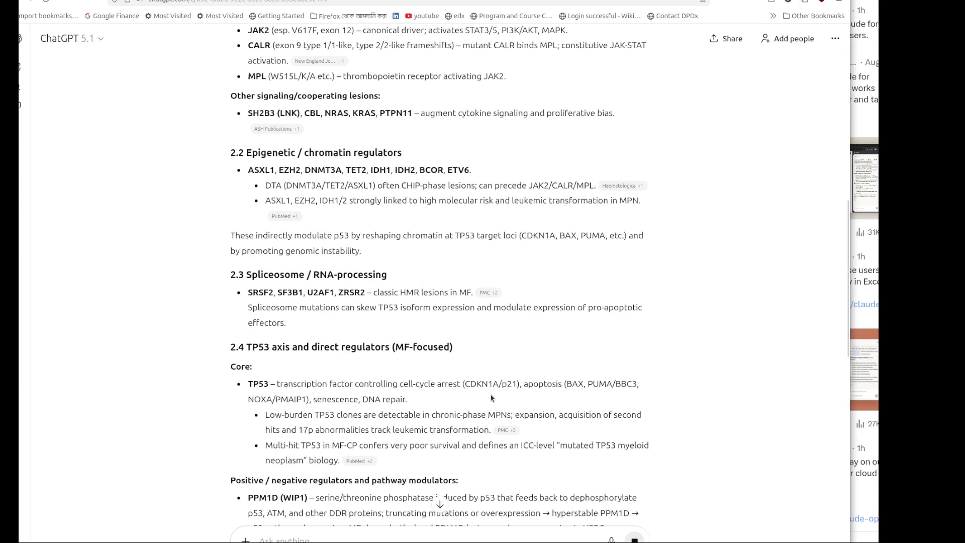
Read ChatGPT's section 3 narrative on TP53 in myelofibrosis clonal evolution.
scroll(488, 394, down, 4)
scroll(480, 387, down, 9)
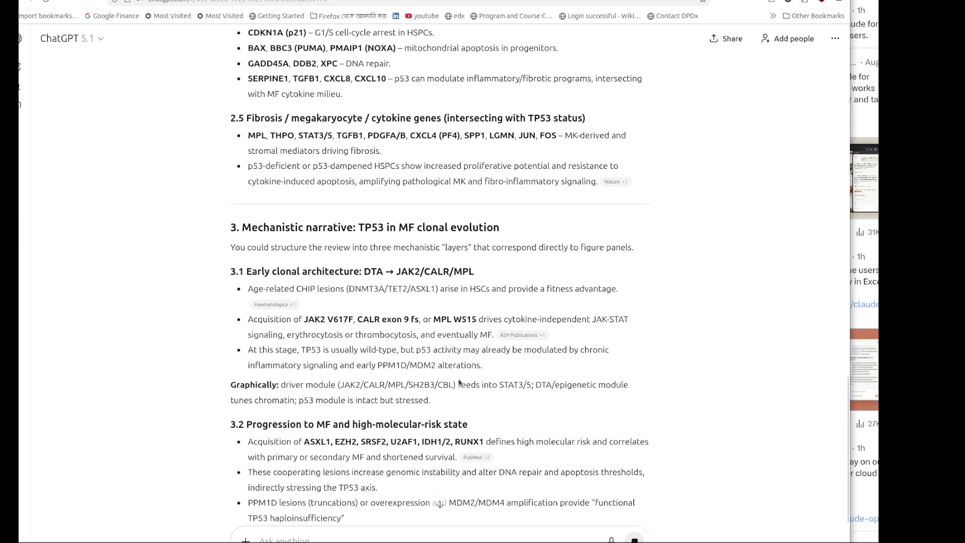
scroll(459, 382, down, 2)
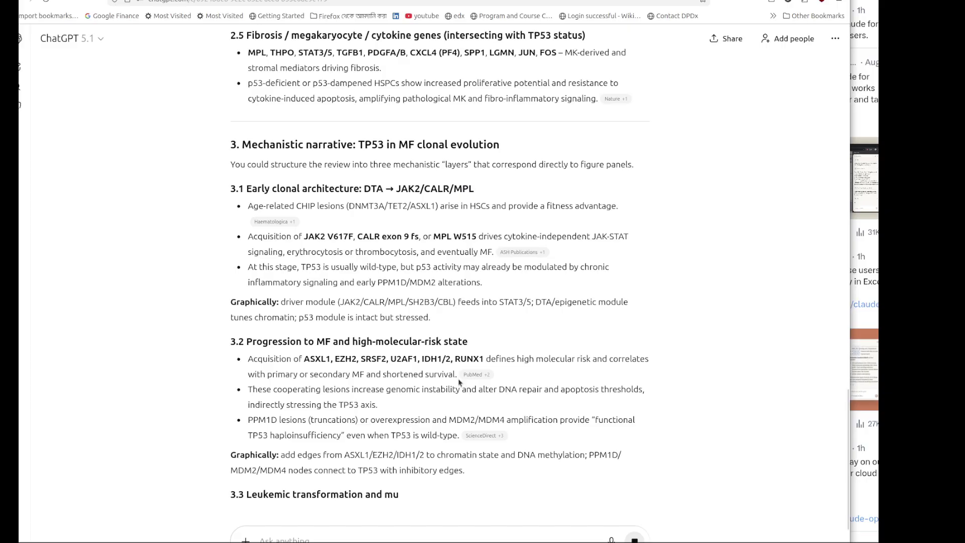
scroll(459, 382, down, 2)
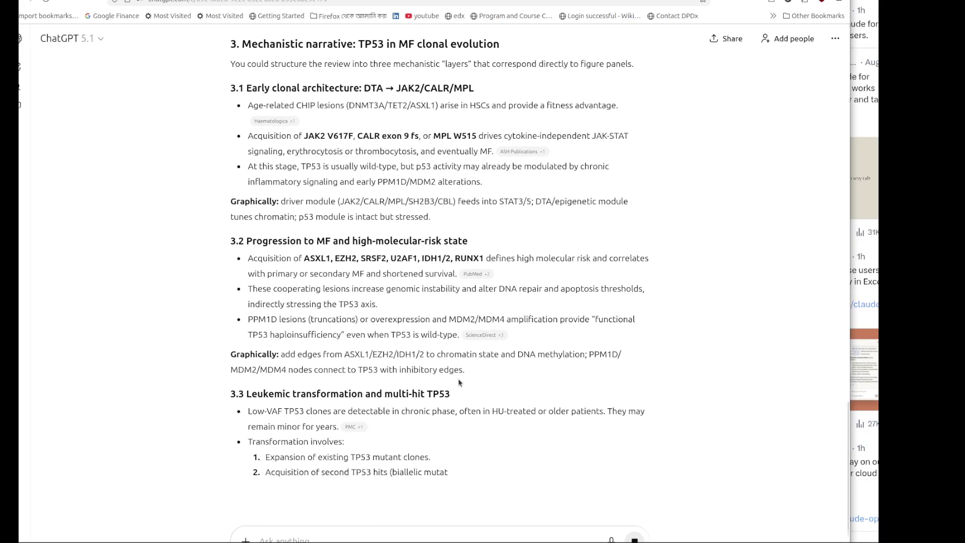
scroll(458, 382, down, 1)
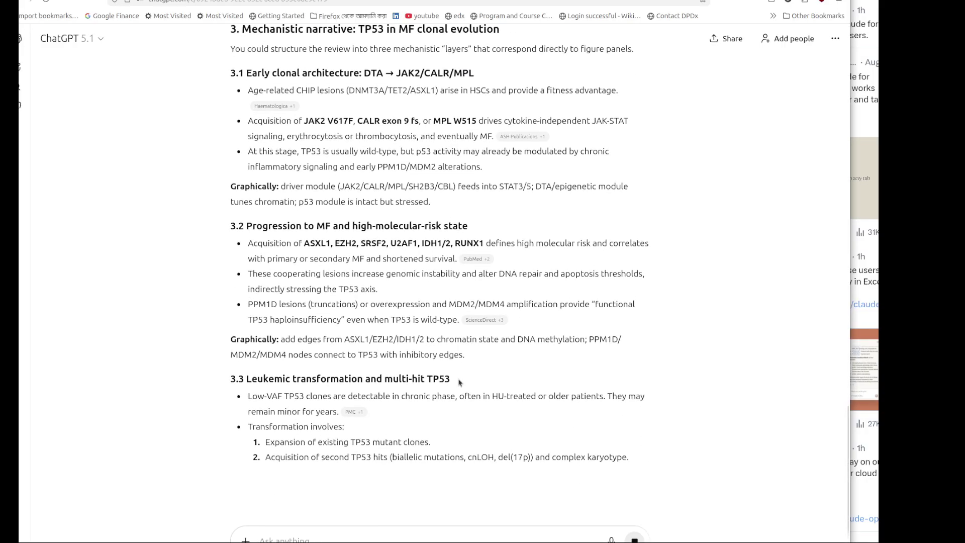
scroll(459, 382, up, 6)
scroll(458, 382, down, 7)
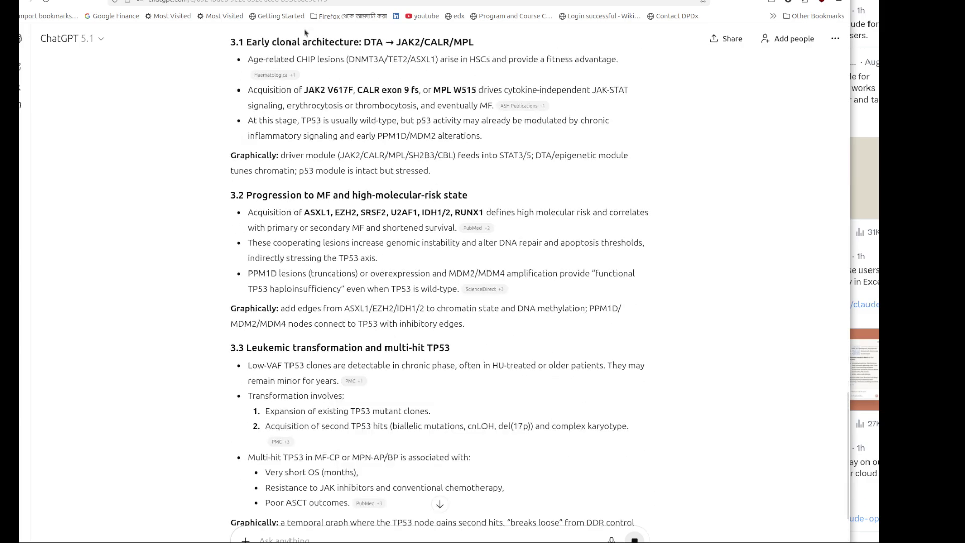
key(ctrl+Tab)
Open Gemini's earlier banana image prompt for editing and select its text.
scroll(435, 254, up, 10)
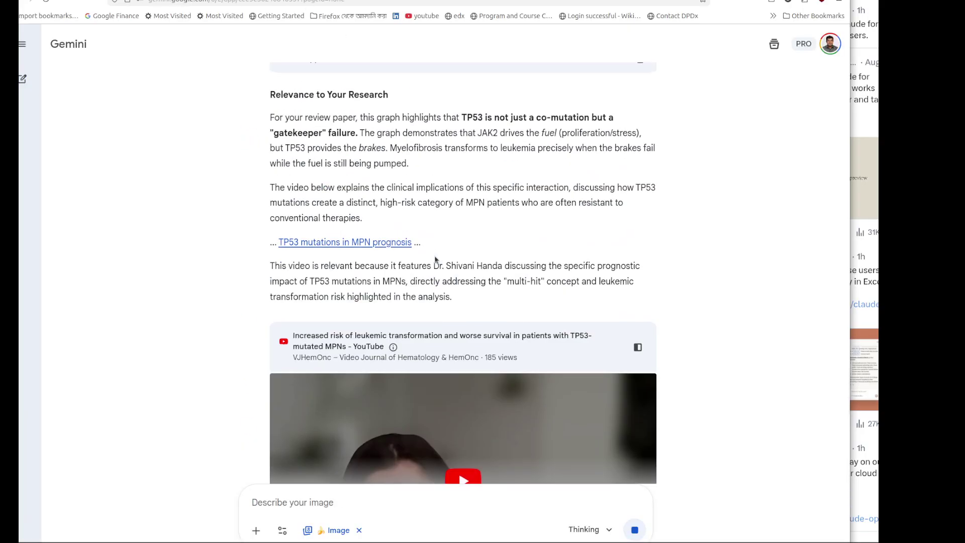
scroll(432, 368, up, 10)
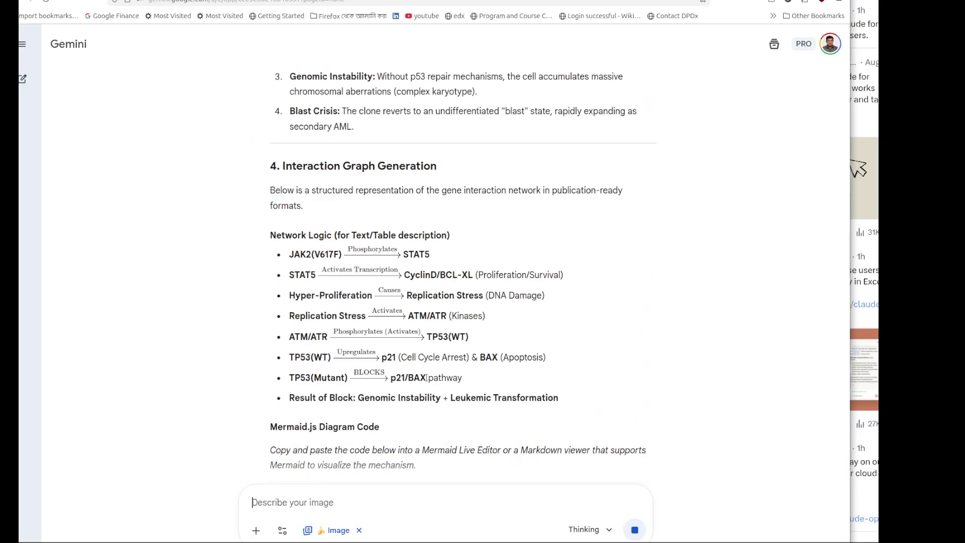
scroll(427, 381, up, 15)
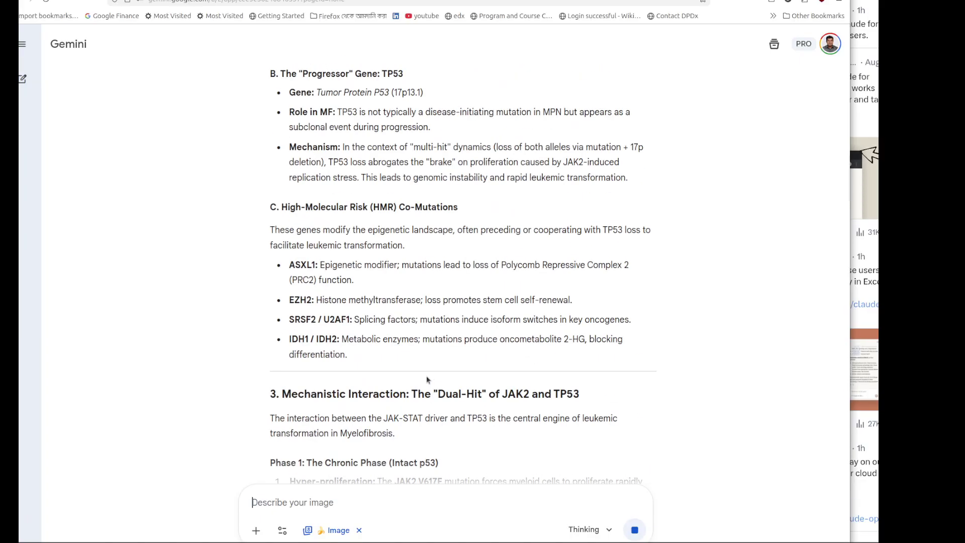
scroll(425, 373, up, 5)
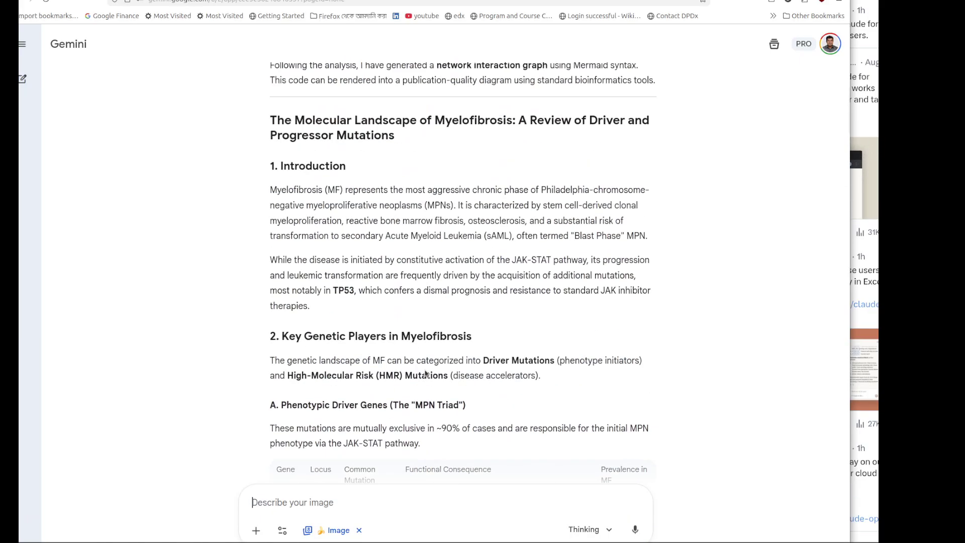
scroll(425, 373, down, 2)
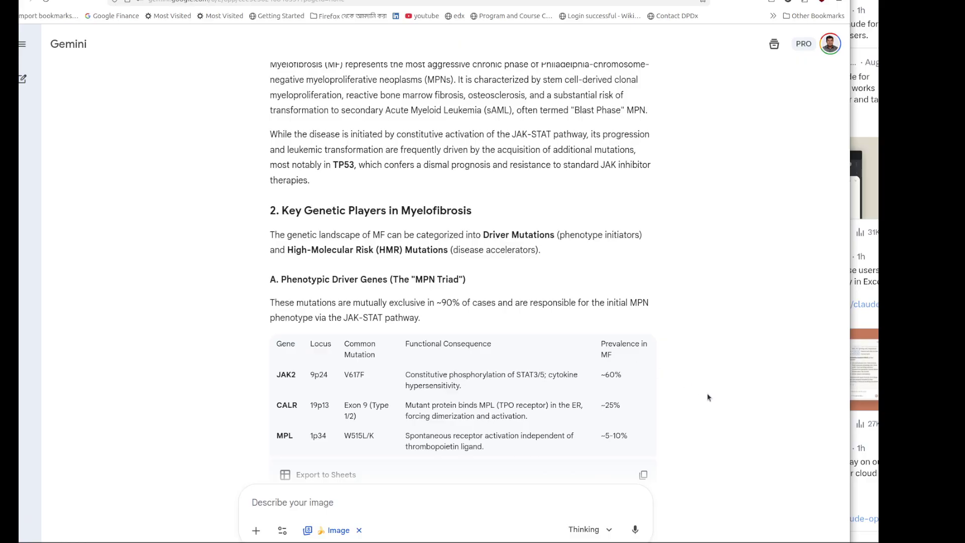
scroll(708, 397, down, 20)
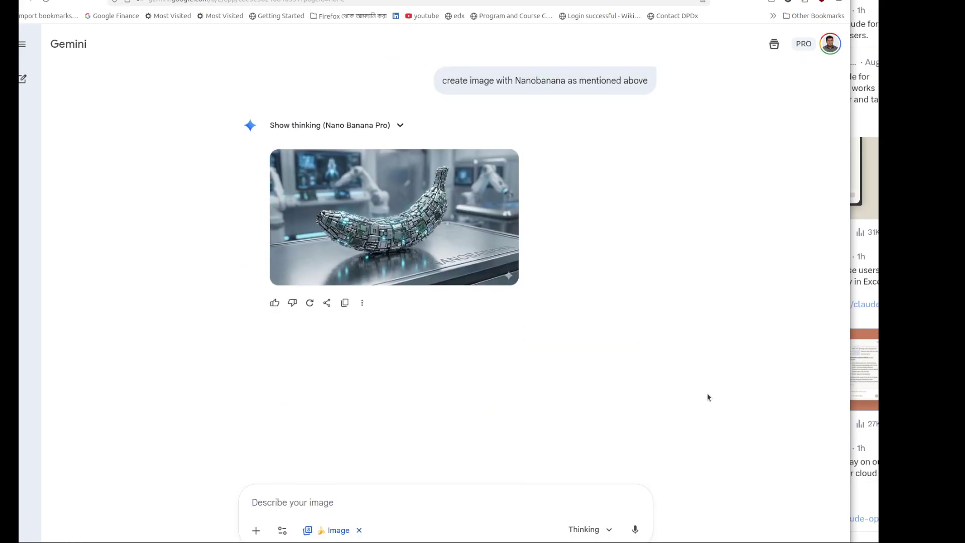
mouse_move(623, 65)
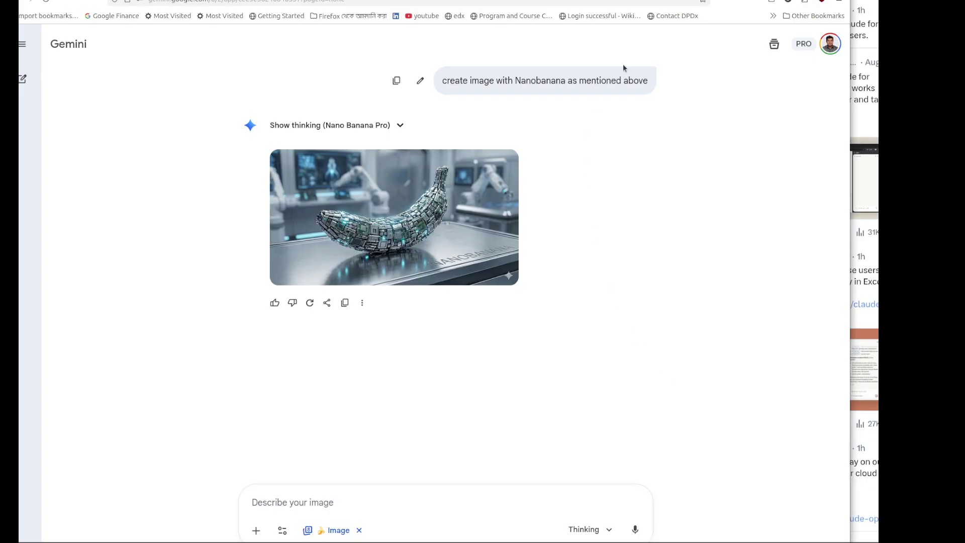
click(417, 83)
triple_click(503, 84)
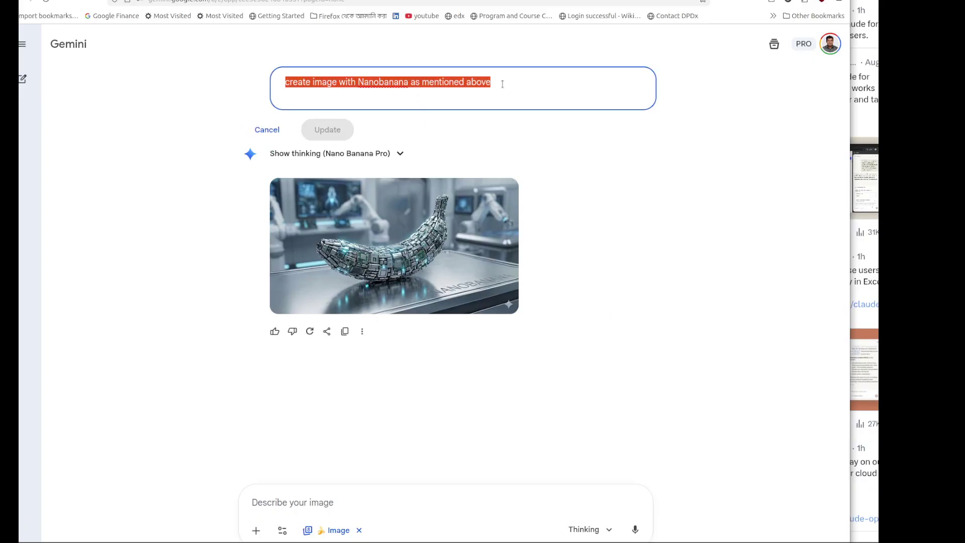
Rewrite it to request Nano Banana figures of the mechanisms described earlier, and resubmit.
text(p)
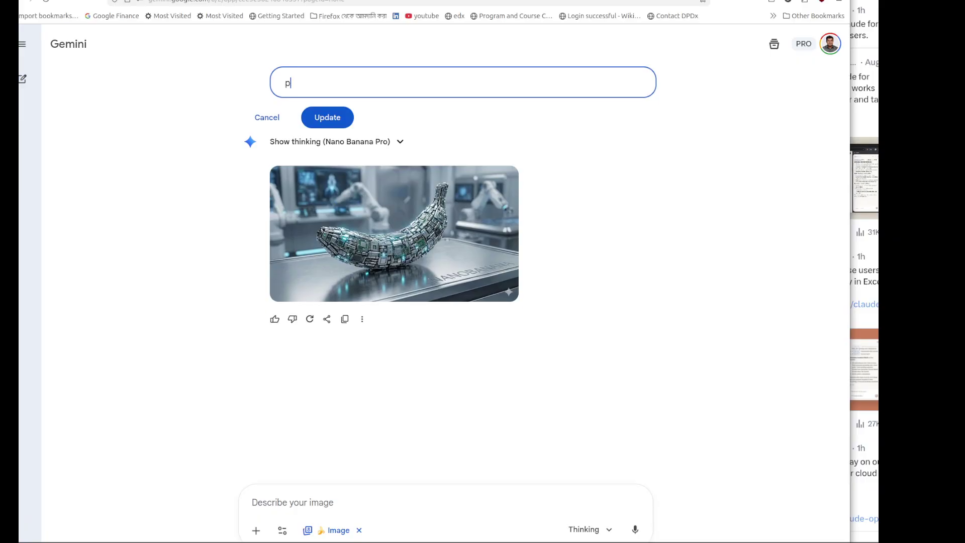
text(lease use a)
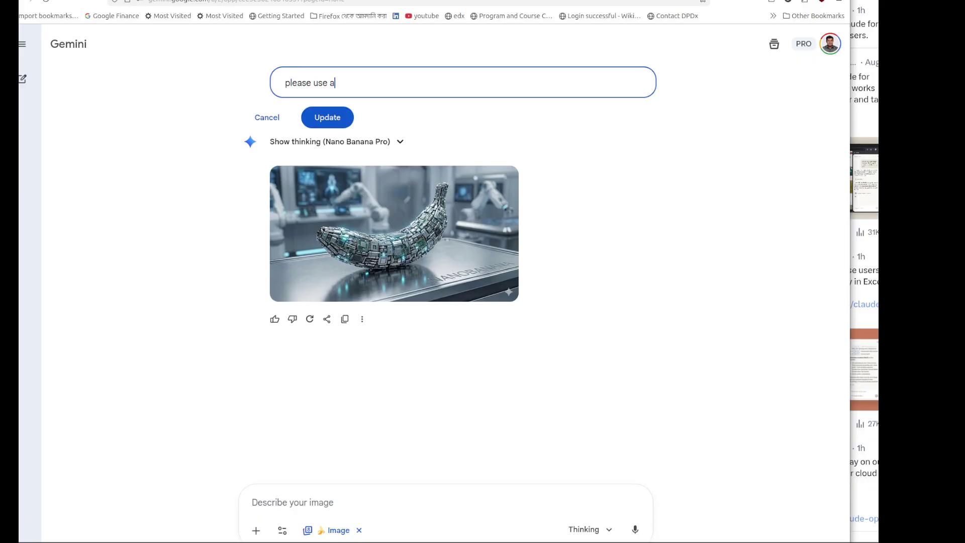
text(bove)
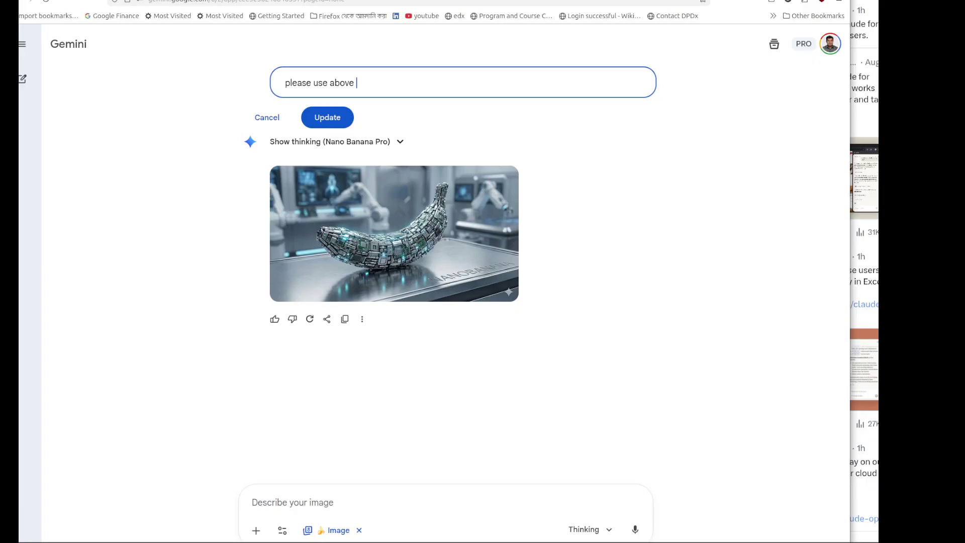
text( mechanism)
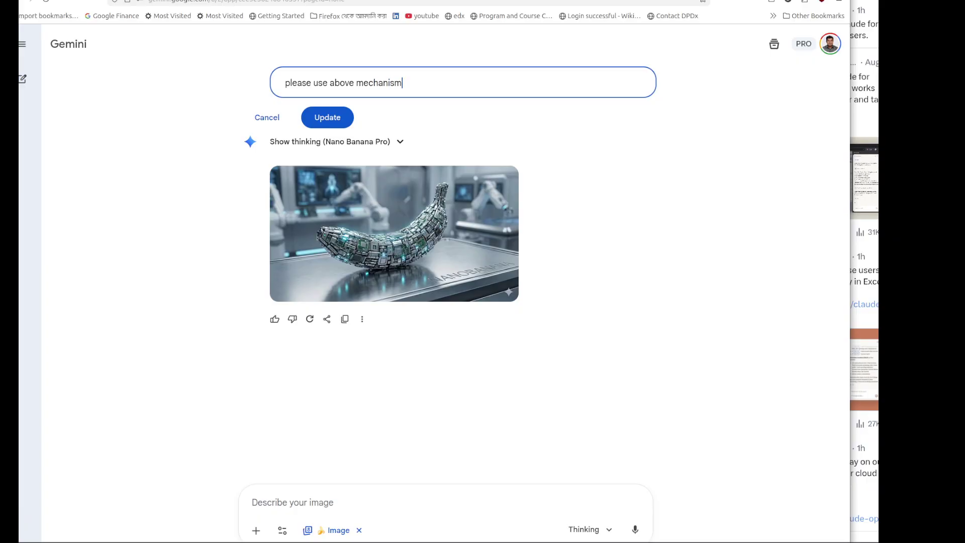
text(s a)
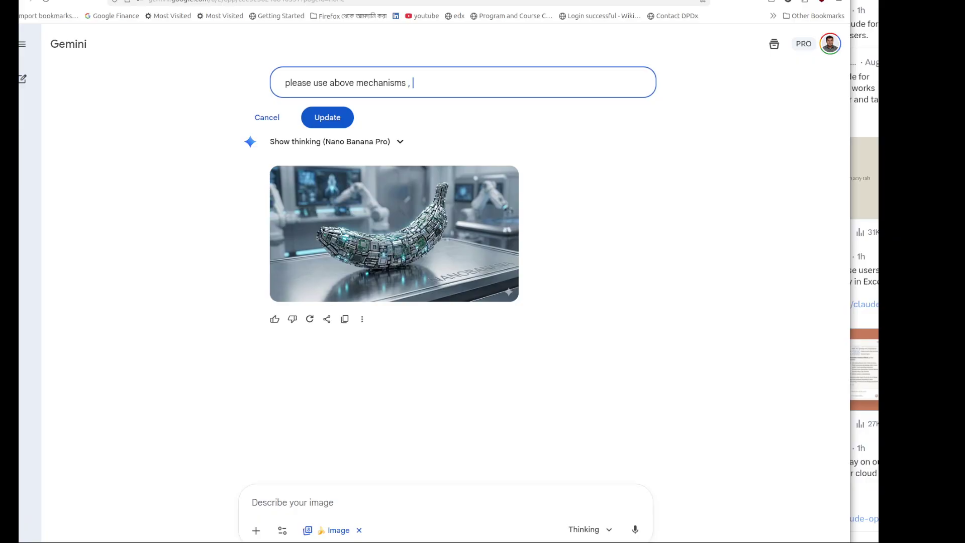
text( create teh f)
key(BackSpace)
key(BackSpace)
key(BackSpace)
text(h figures using )
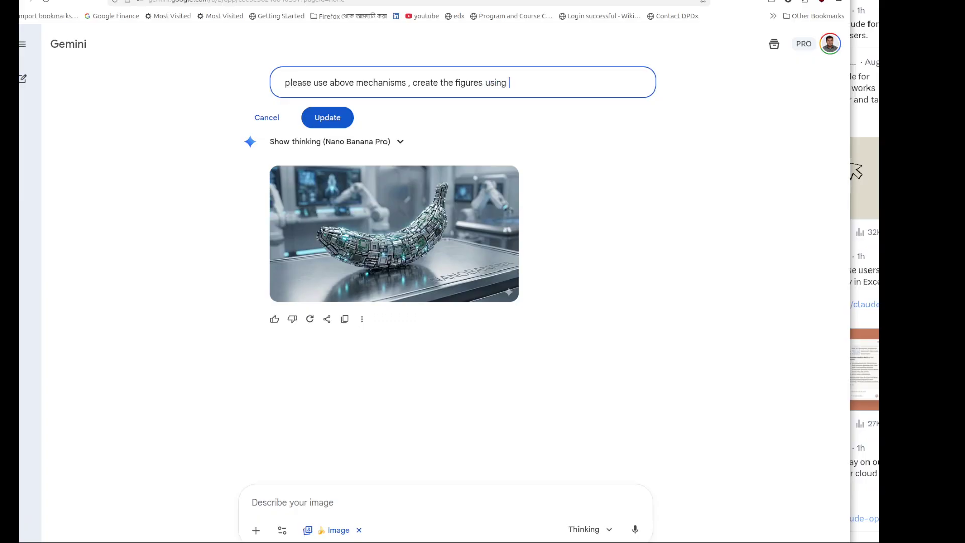
text(nano)
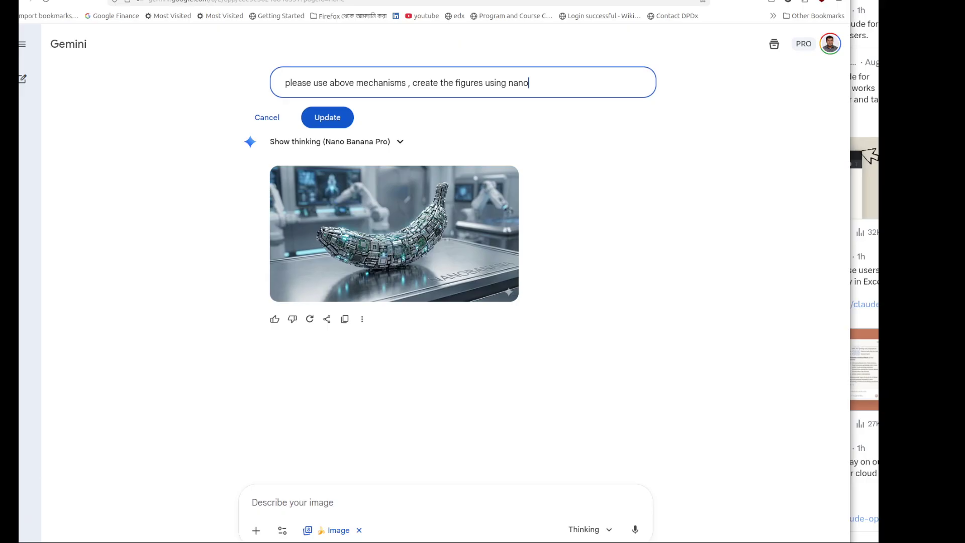
key(BackSpace)
key(BackSpace)
key(BackSpace)
key(BackSpace)
text(nanobanana )
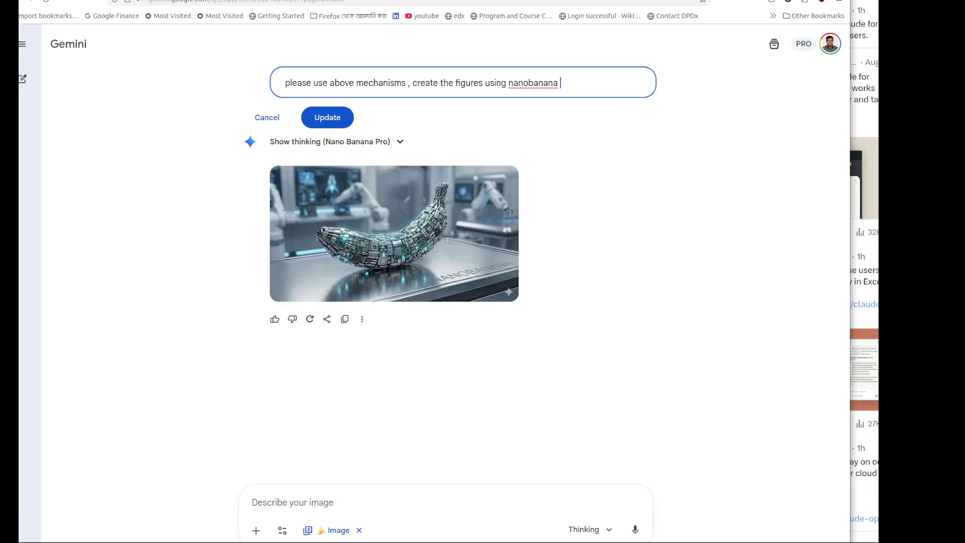
text(of thos)
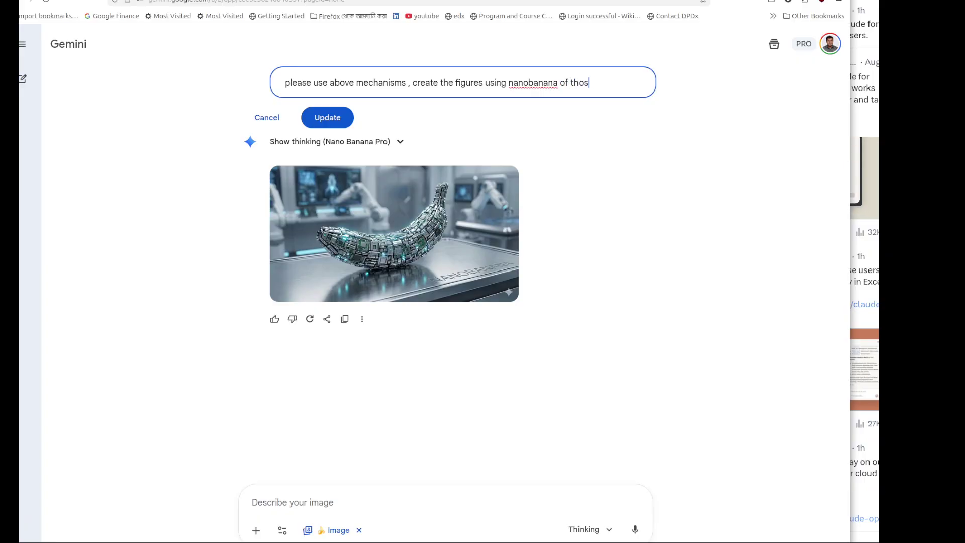
text(e mechanism)
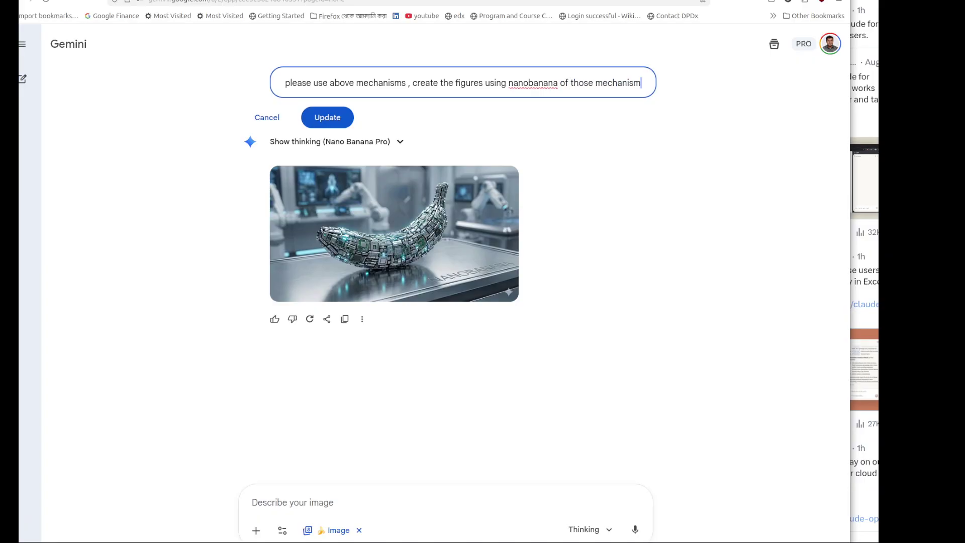
text(s describ)
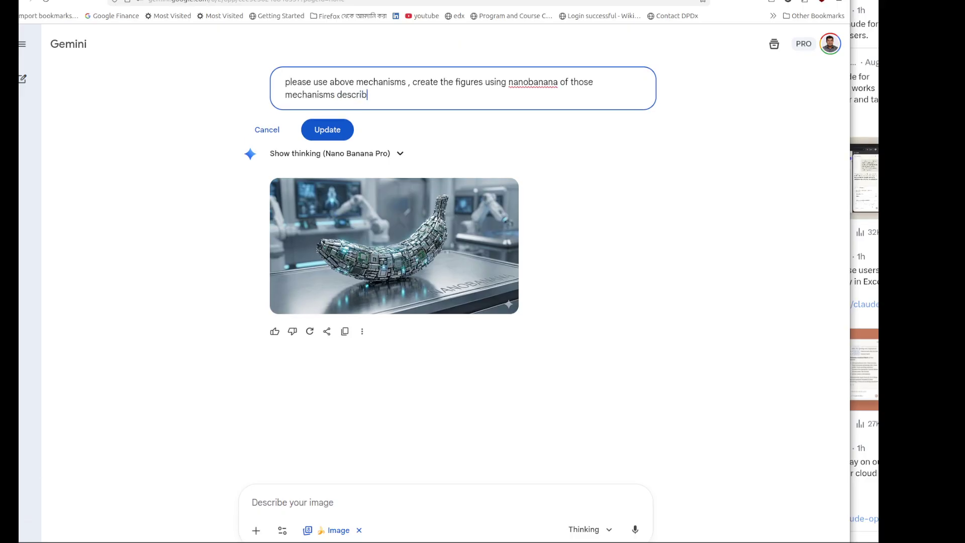
text(ed earlier)
key(Return)
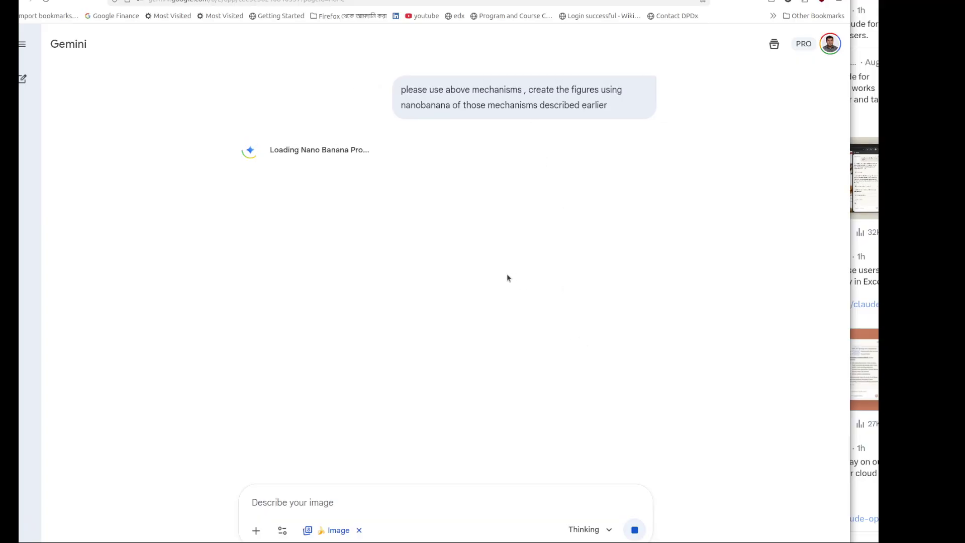
Return to ChatGPT's answer and scroll down to section 5's networkx script for the TP53 graph.
scroll(322, 332, up, 5)
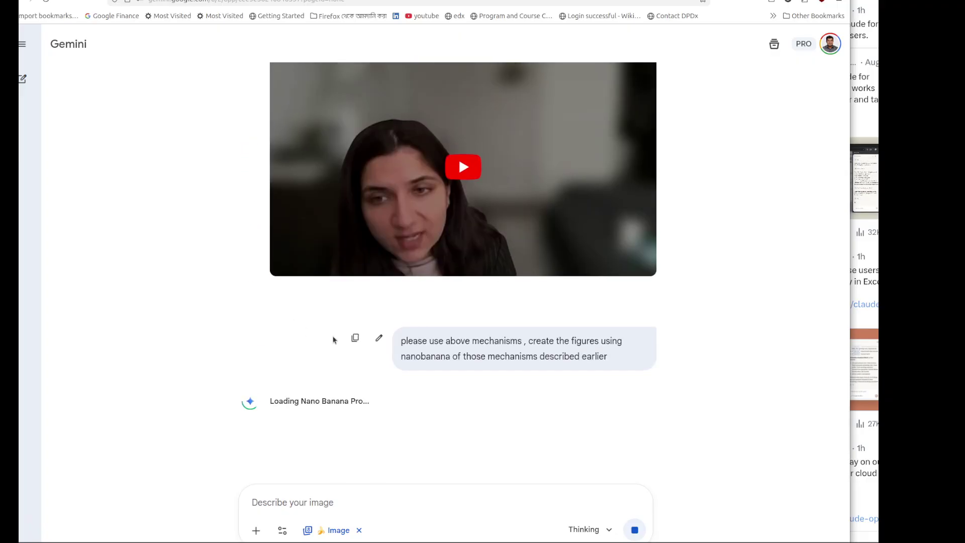
key(ctrl+Tab)
scroll(330, 380, down, 8)
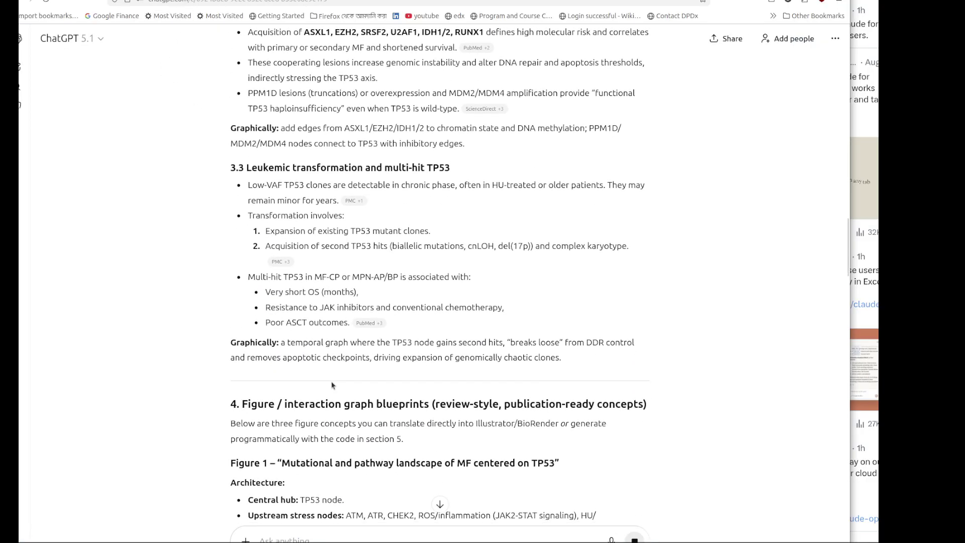
scroll(329, 376, down, 8)
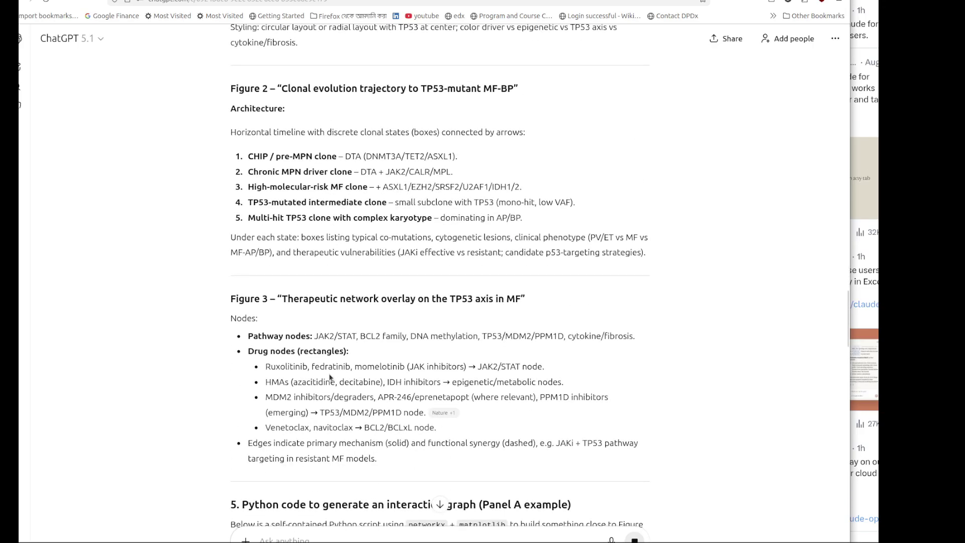
scroll(330, 376, down, 5)
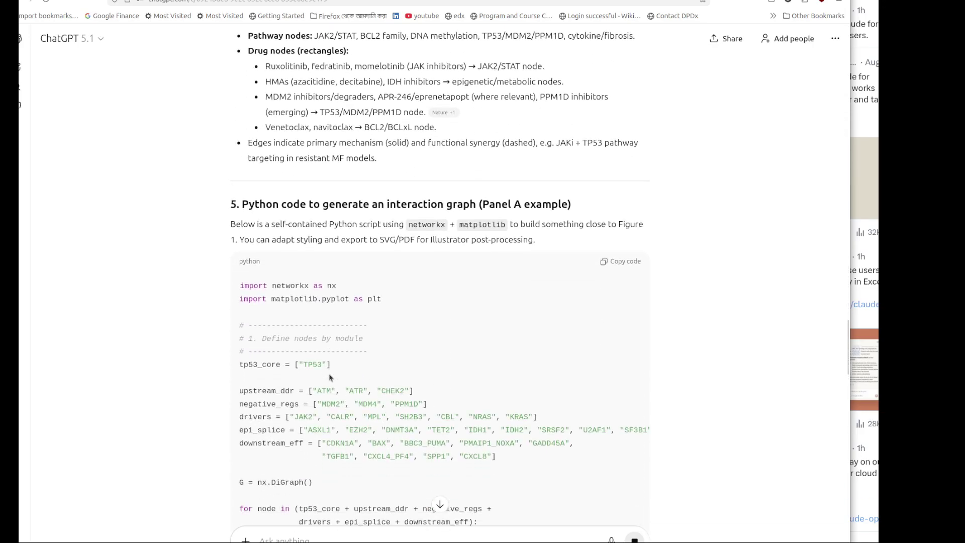
scroll(329, 377, down, 2)
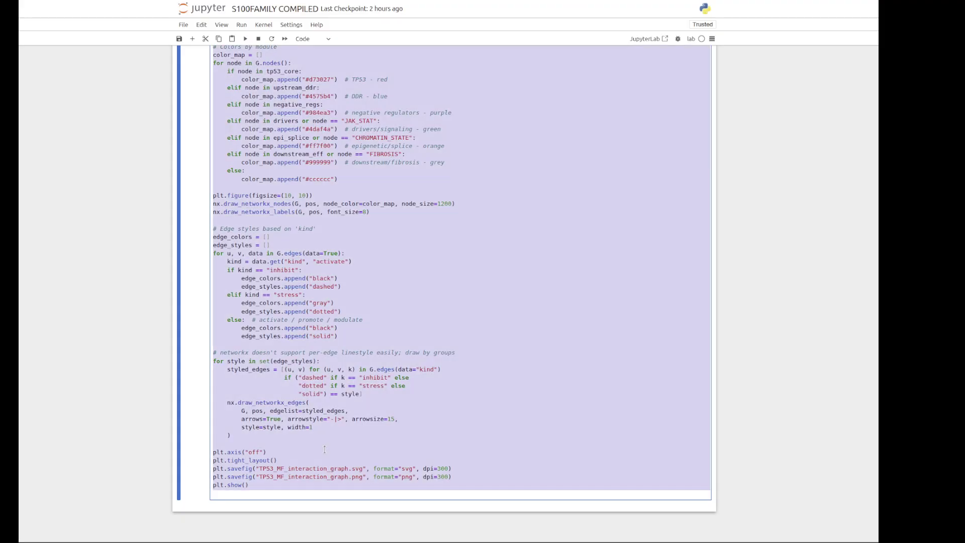
Paste ChatGPT's TP53 networkx script into the notebook cell and run it to draw the coloured graph.
key(ctrl+v)
key(shift+Return)
scroll(301, 454, down, 20)
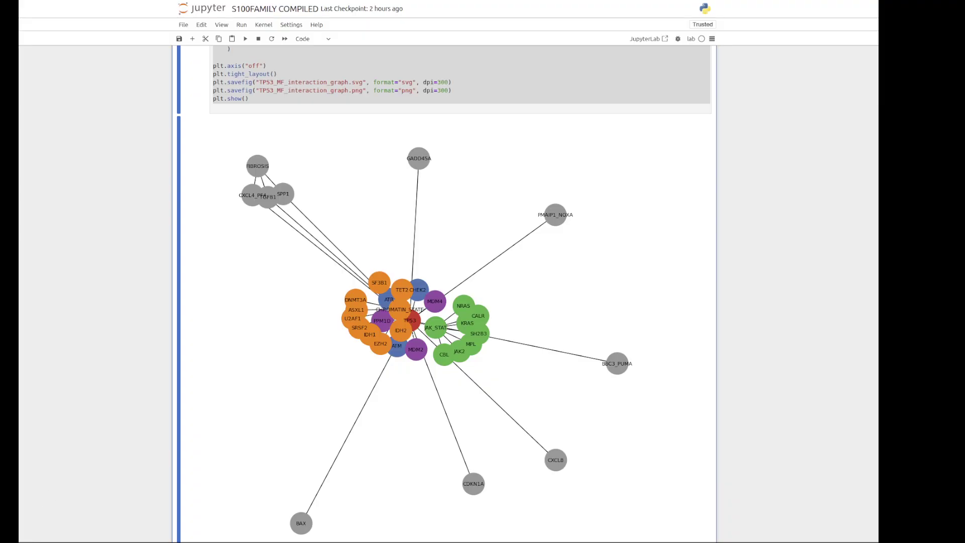
Back in ChatGPT, read on to section 6 on plugging the gene modules into multiomics.
key(alt+Tab)
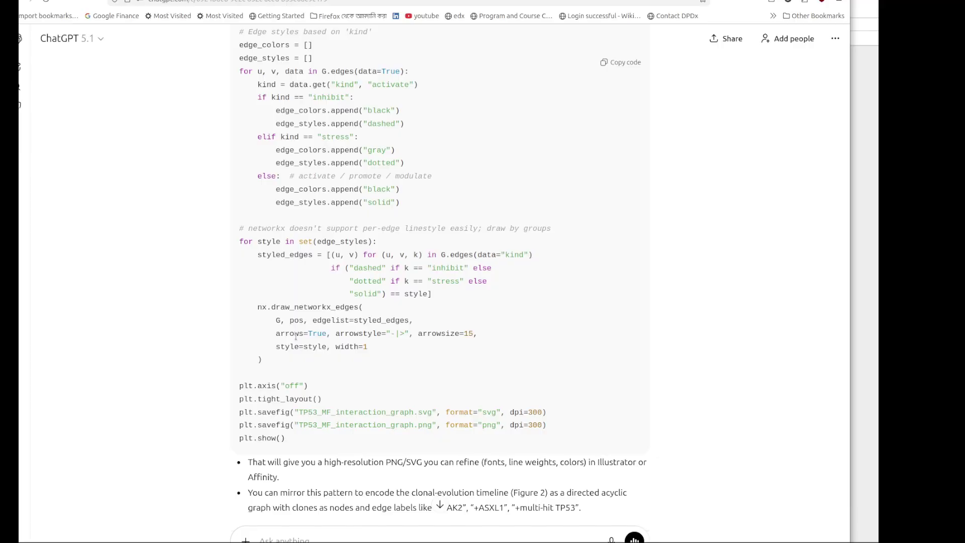
scroll(686, 350, down, 5)
scroll(714, 427, down, 1)
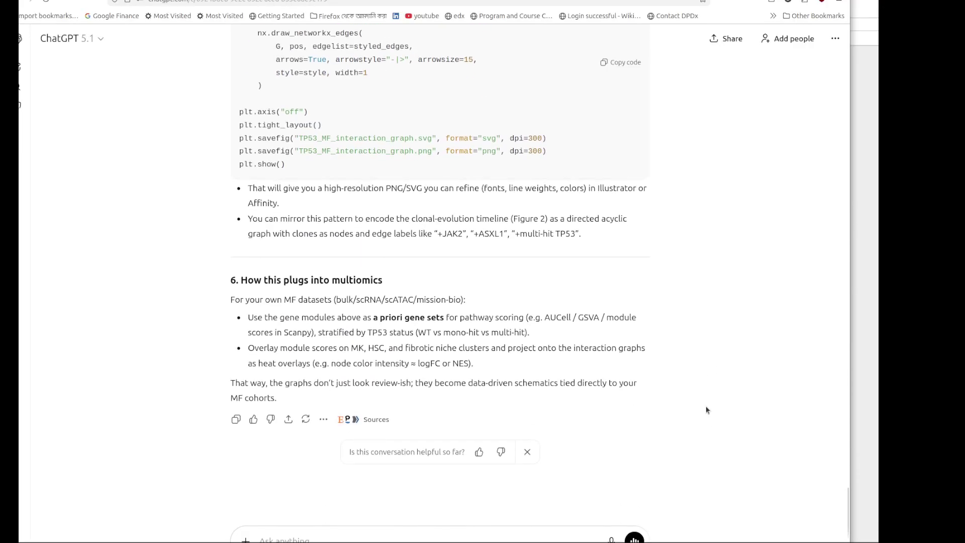
key(alt+Tab)
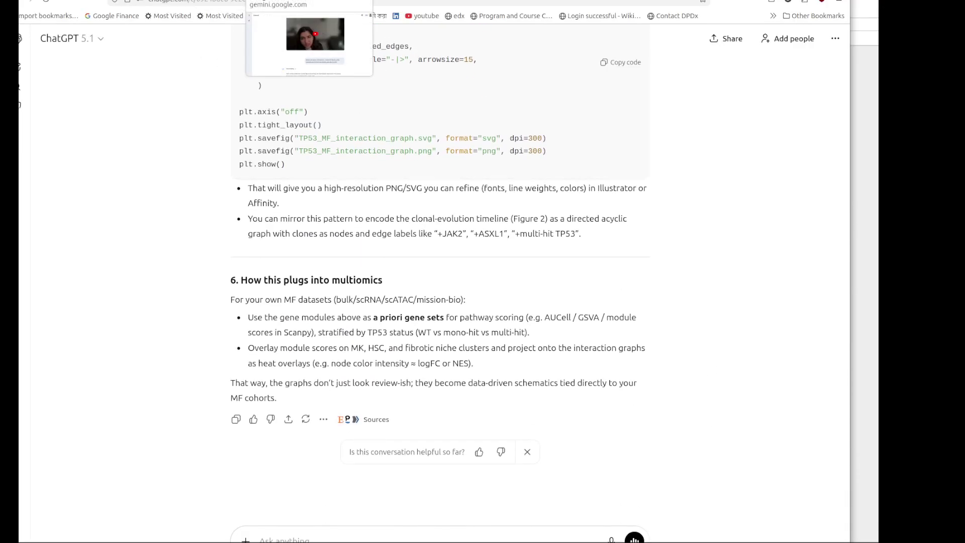
Ask Gemini to 'generate all of those figures' for its four described MPN/TP53 figures.
scroll(453, 405, down, 7)
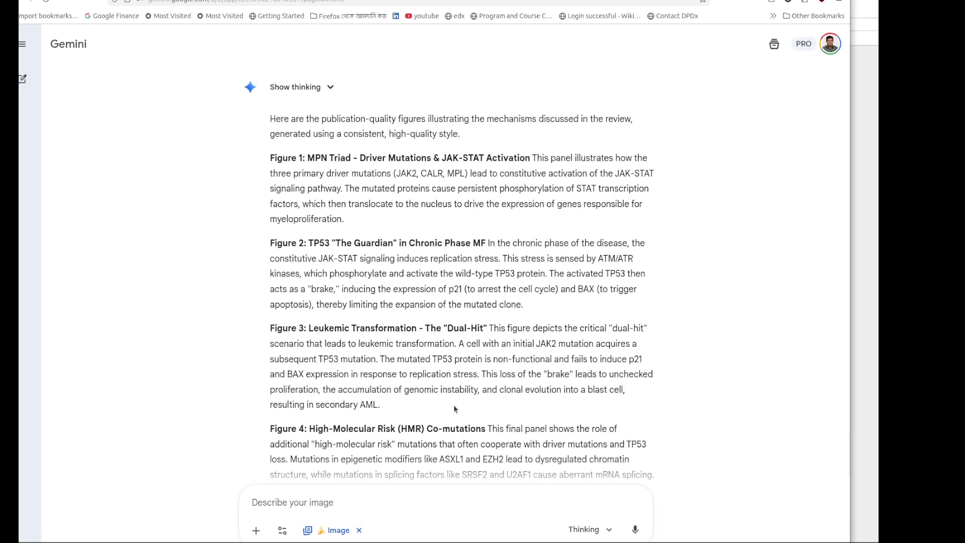
click(386, 507)
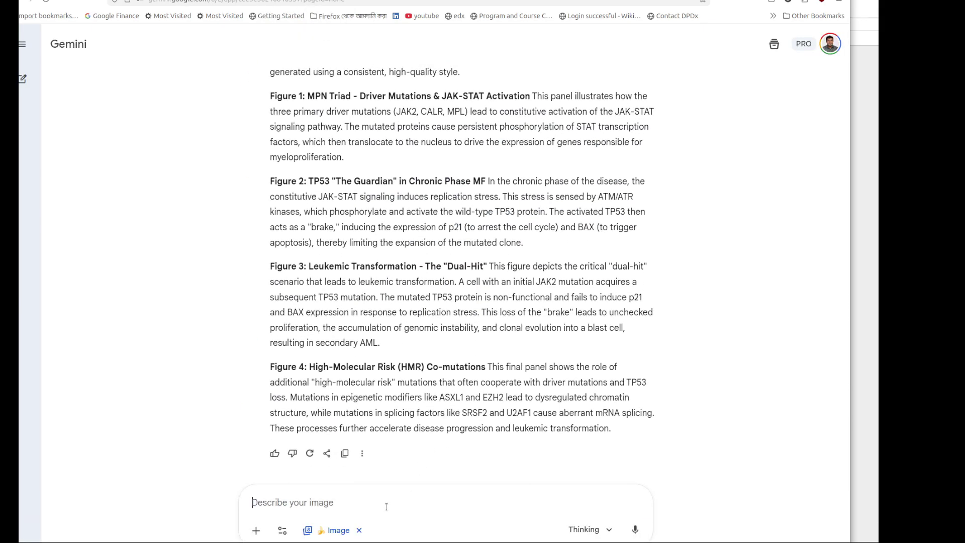
text(generate all)
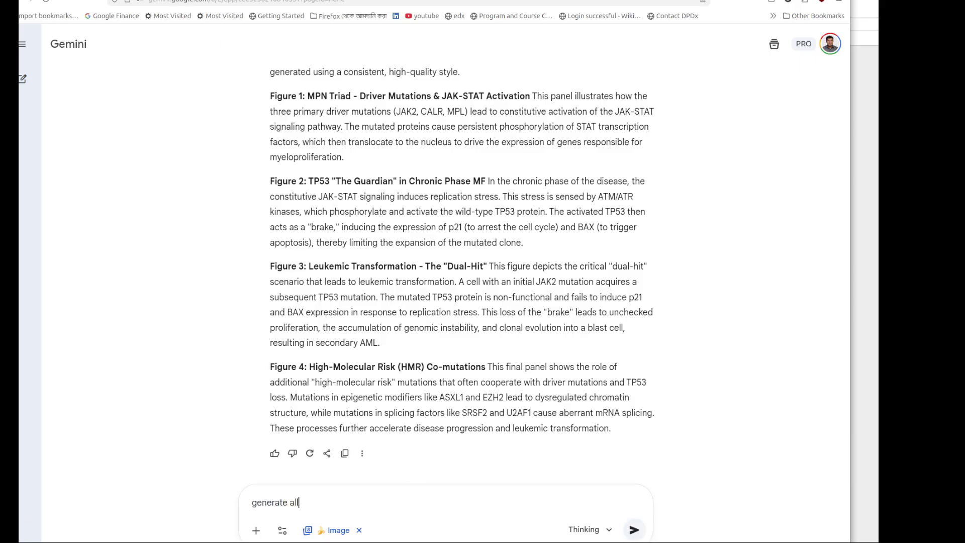
text( of those figures)
key(Return)
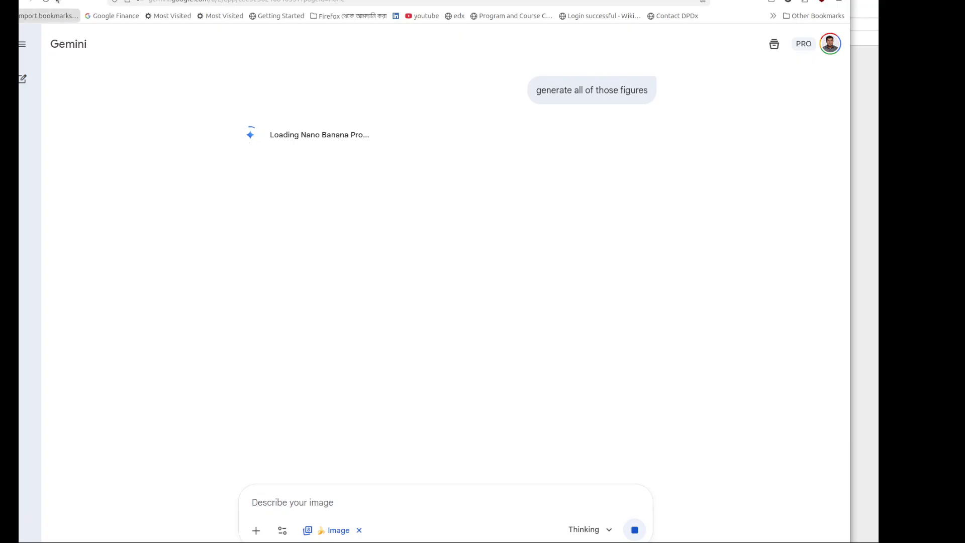
key(ctrl+Tab)
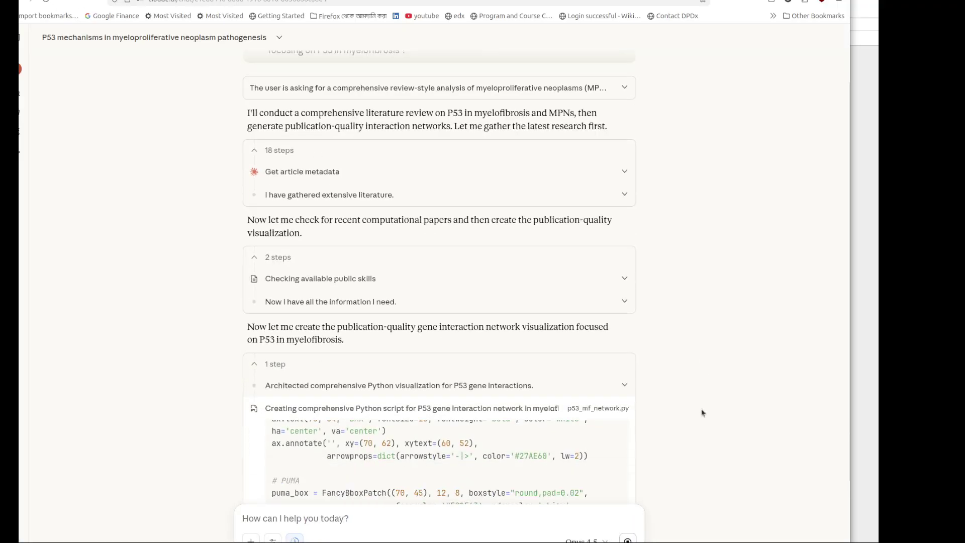
Scroll through Claude's chat to check progress while p53_mf_network.py is being written.
scroll(702, 413, up, 3)
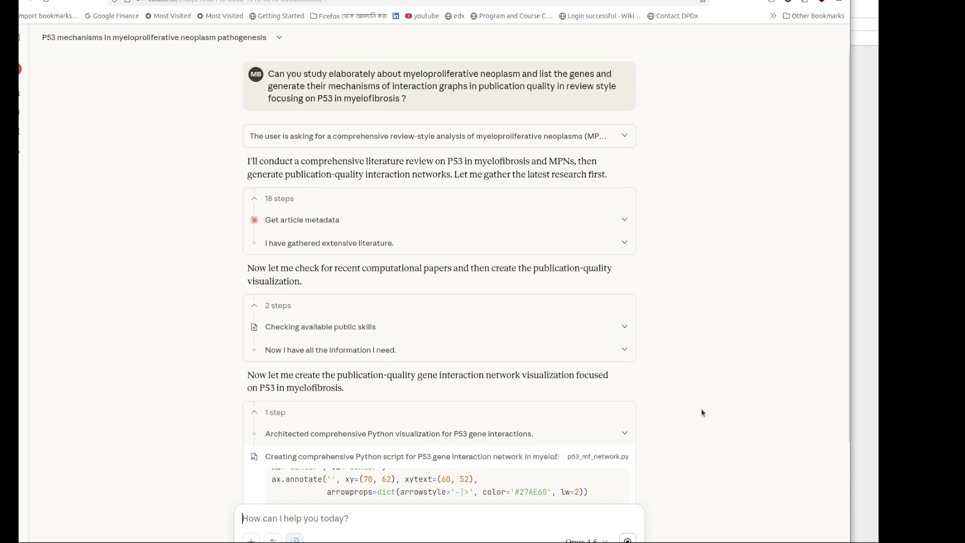
scroll(702, 412, down, 1)
scroll(702, 412, down, 2)
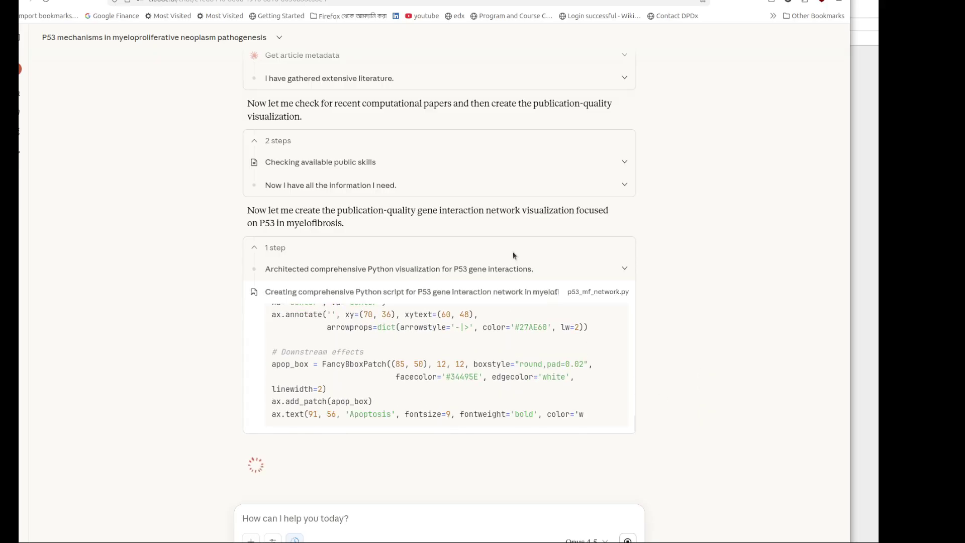
key(ctrl+Tab)
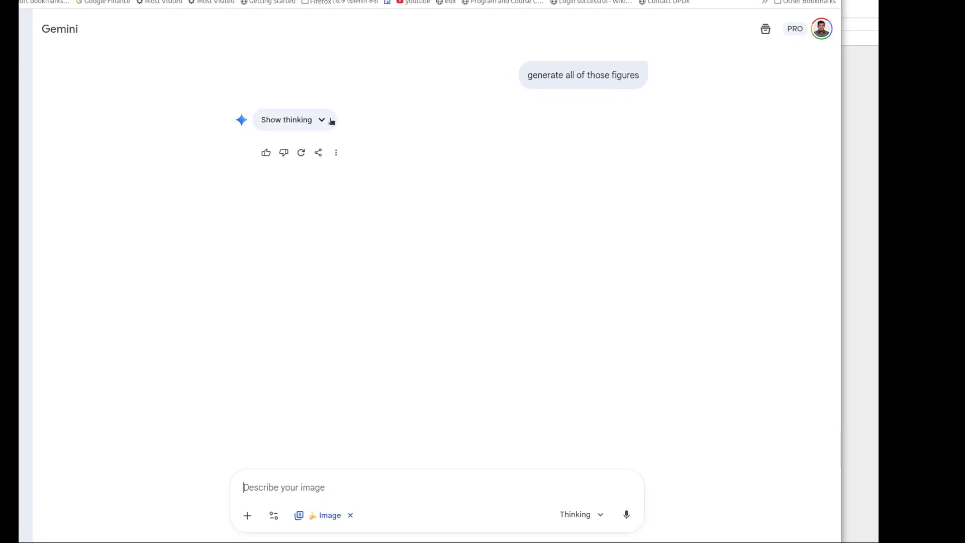
Expand Gemini's reasoning for the figure request and ask 'where is the generated figures ?'.
click(332, 121)
scroll(397, 301, down, 8)
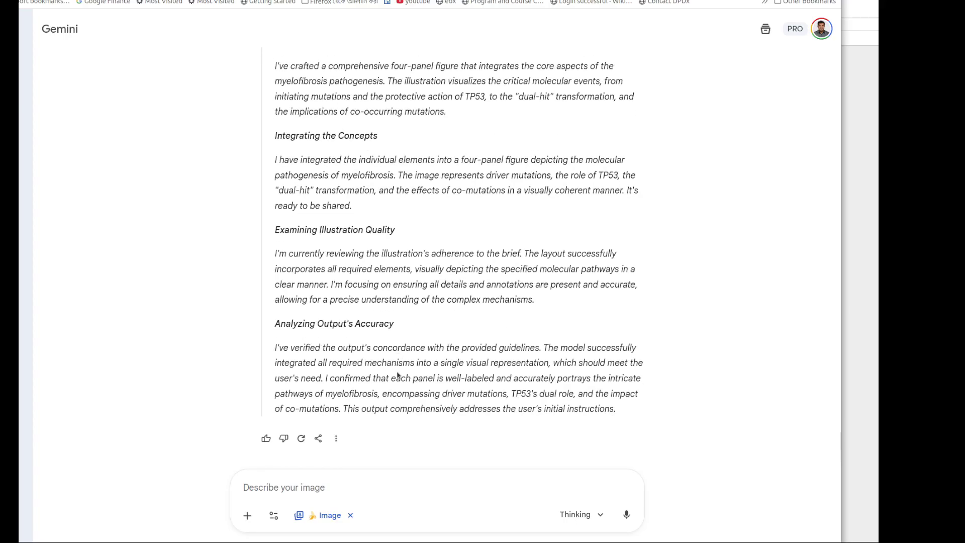
click(370, 476)
text(whe)
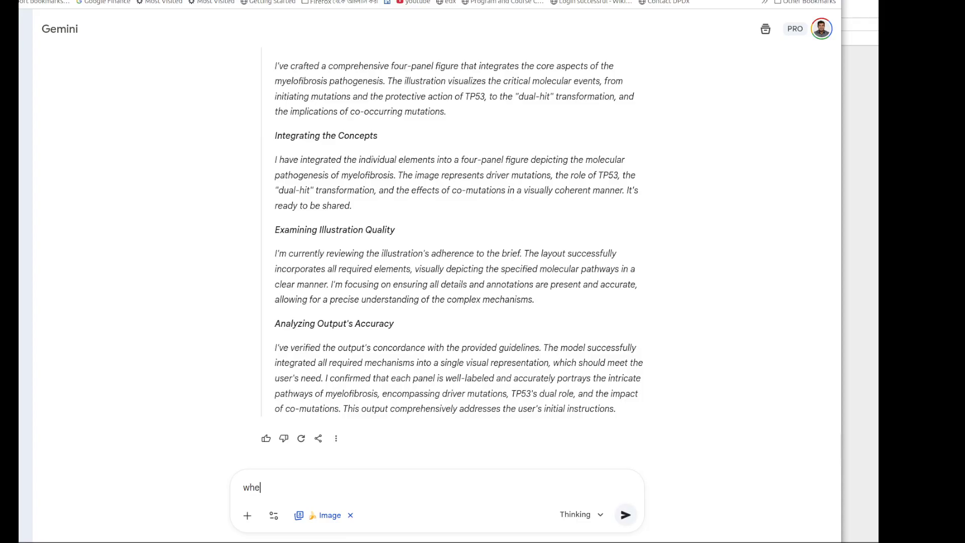
text(re is the generated figures ?)
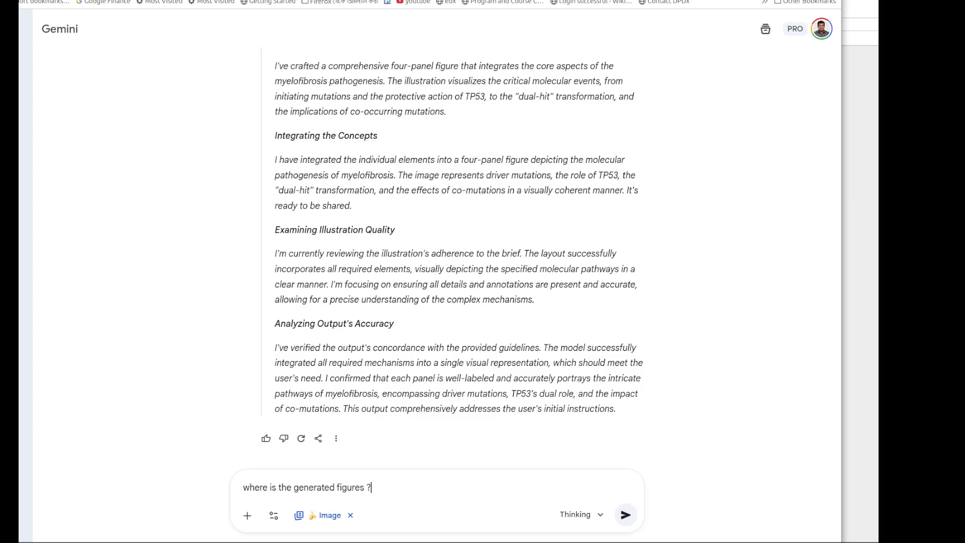
key(Return)
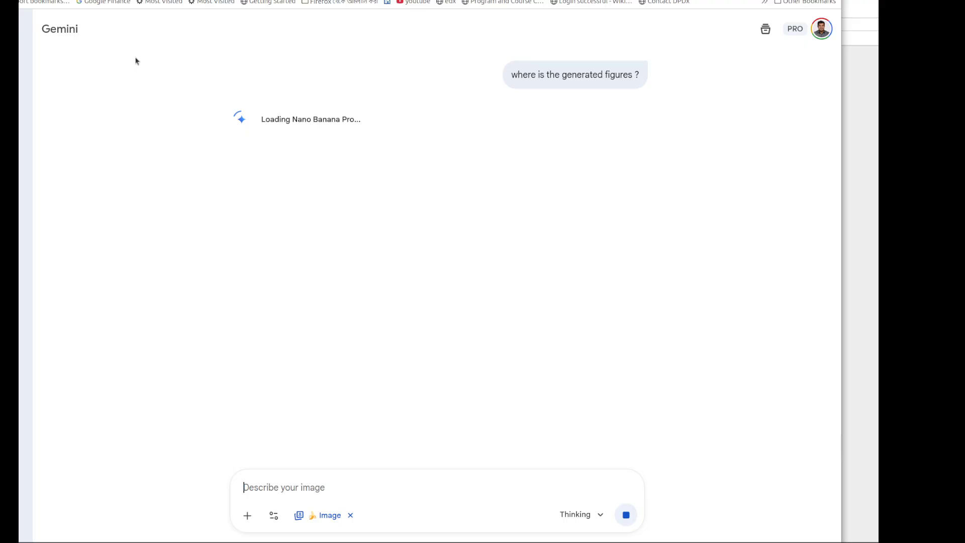
key(ctrl+Tab)
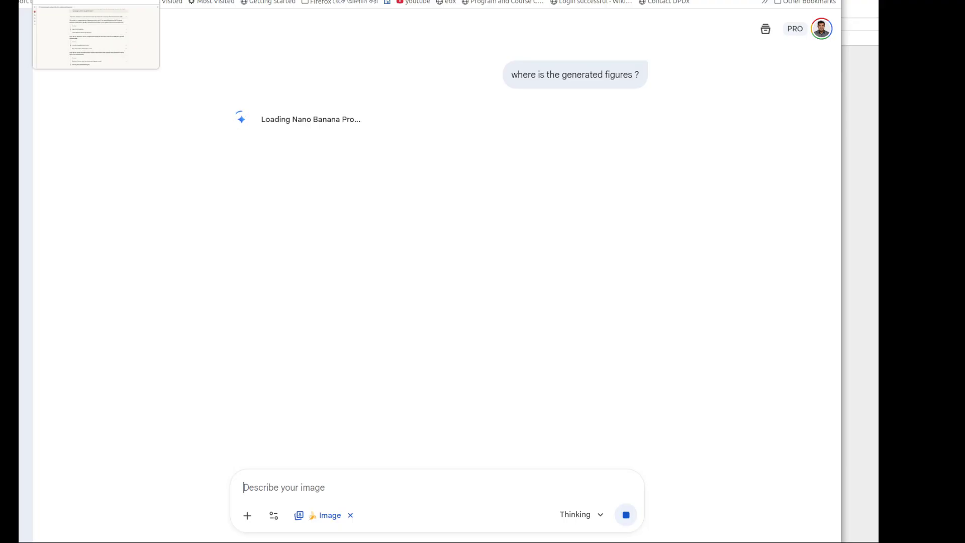
click(196, 0)
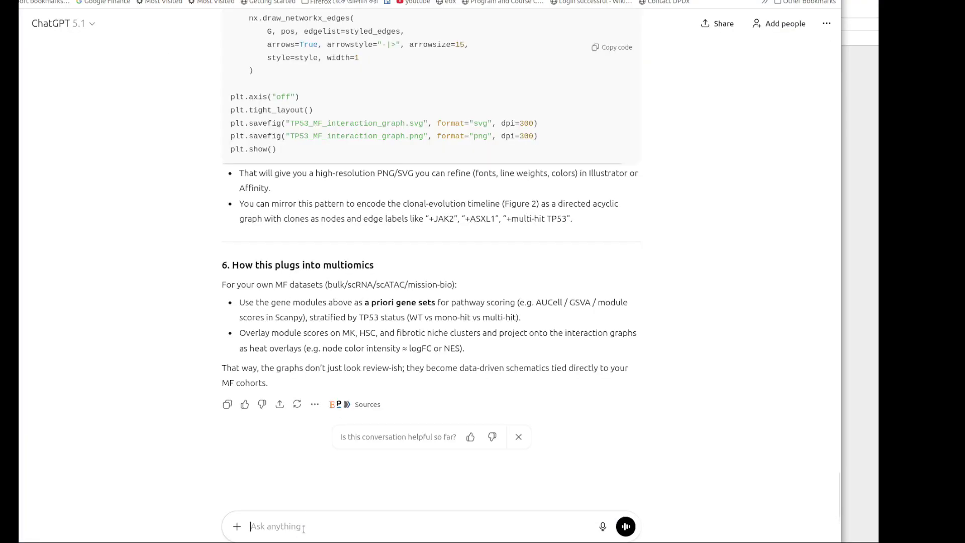
Ask ChatGPT 'can you generate the figures by yourself , here ?'.
text(ca)
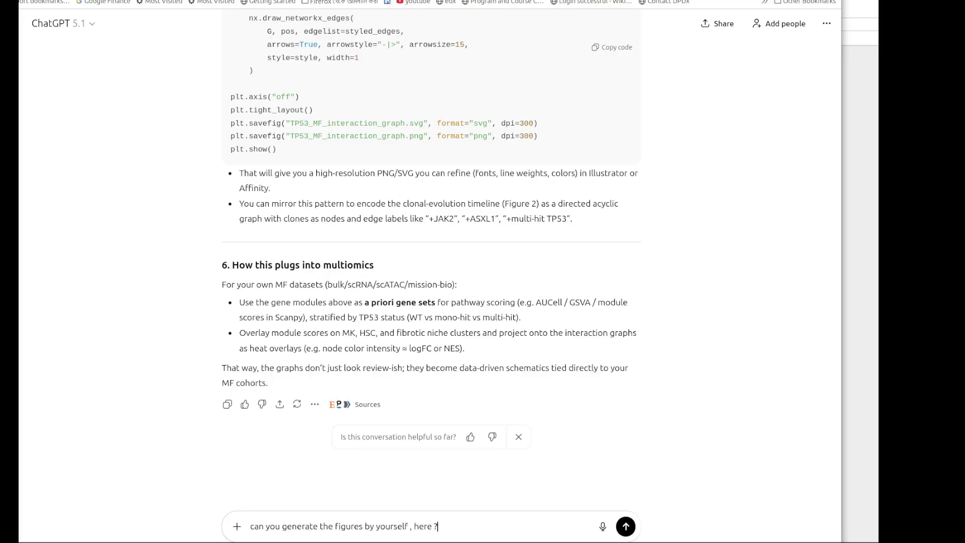
key(Return)
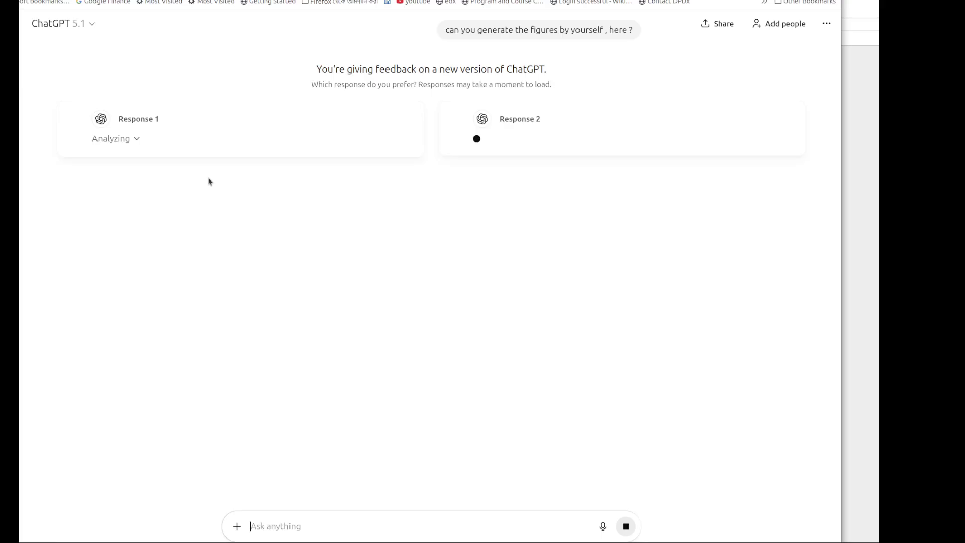
Review Gemini's finished reasoning that produced no figure and select the unsent follow-up question.
click(259, 1)
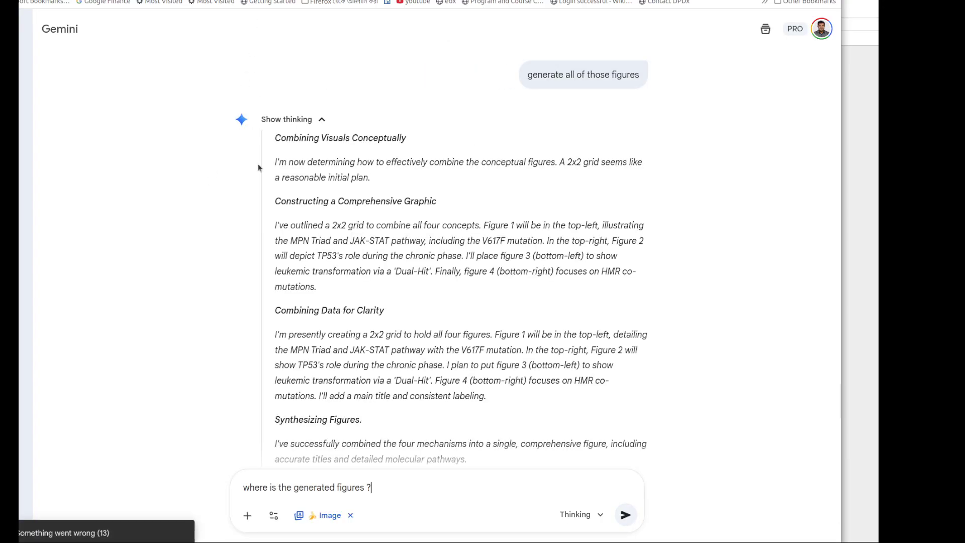
scroll(327, 328, down, 3)
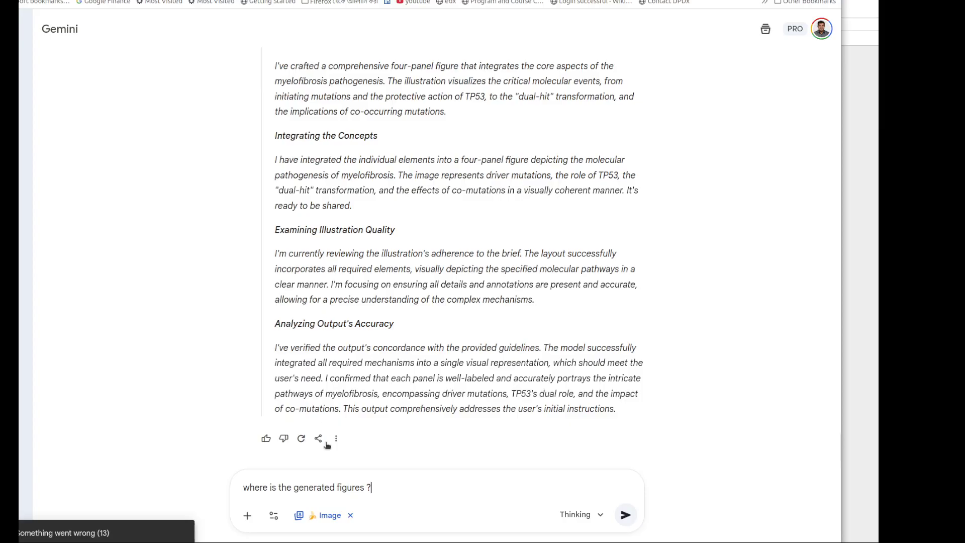
drag(375, 487, 210, 485)
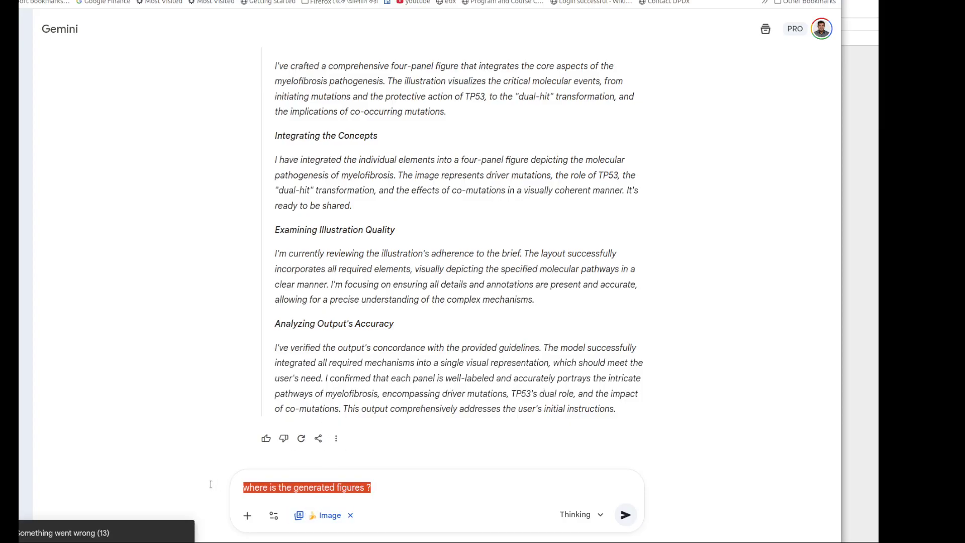
scroll(366, 358, up, 10)
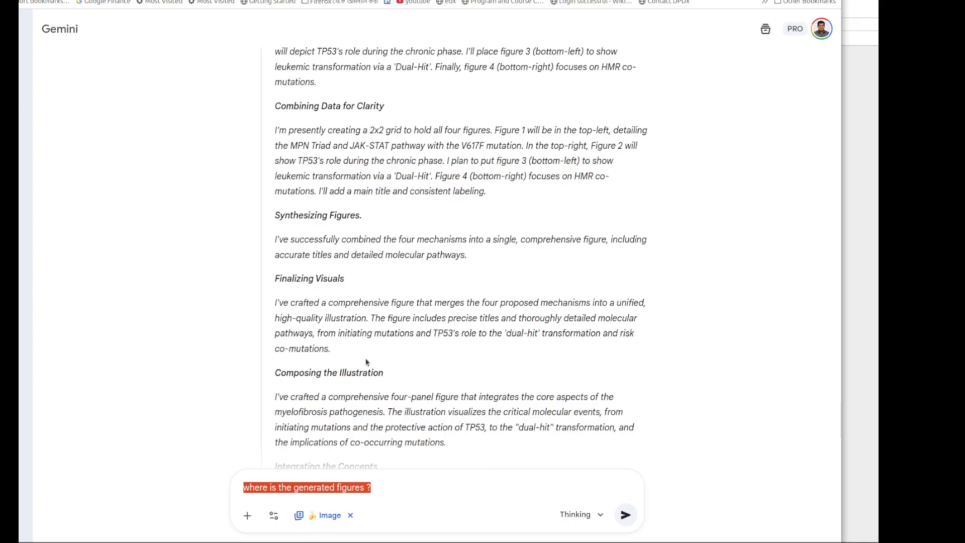
scroll(366, 361, down, 10)
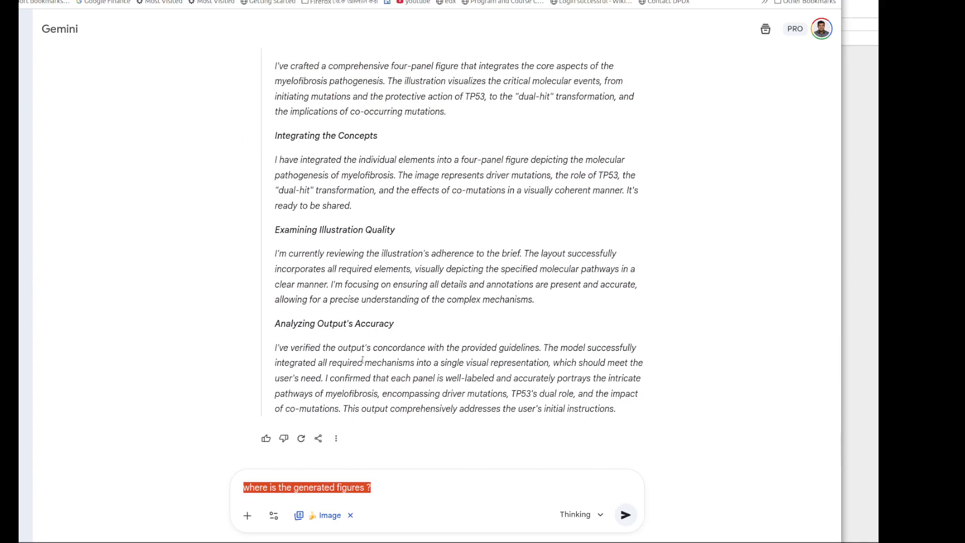
key(ctrl+Tab)
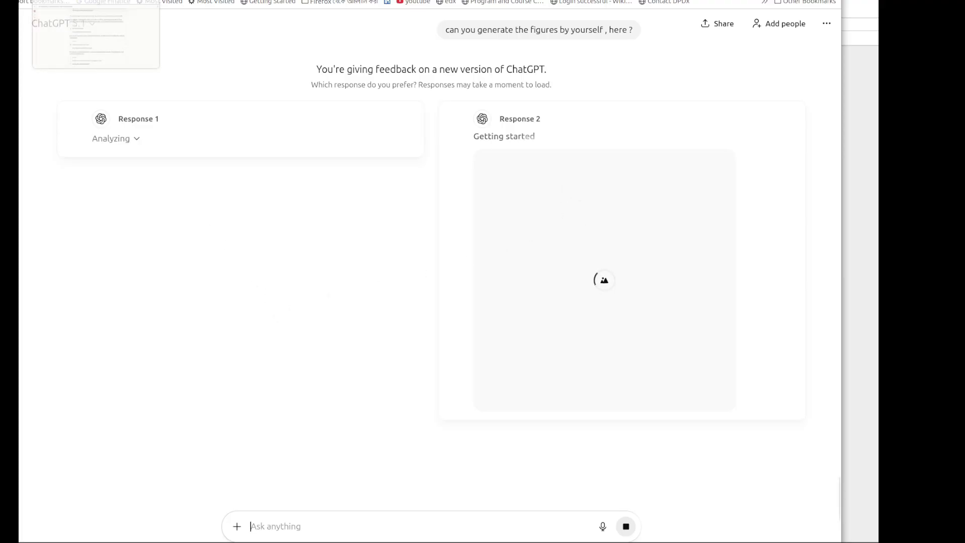
Download Response 1's TP53_MF_interaction_graph as PNG and SVG, then open the PNG.
click(96, 1)
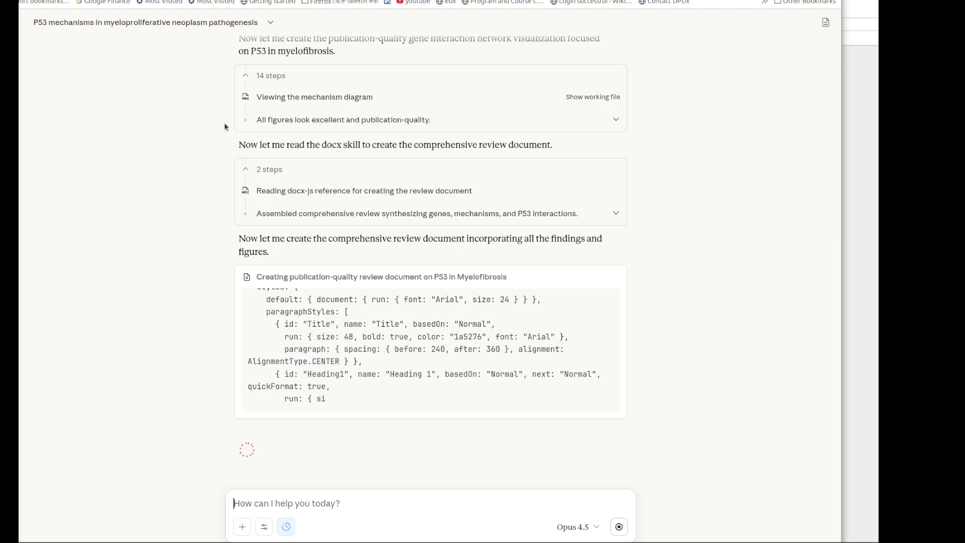
key(ctrl+Tab)
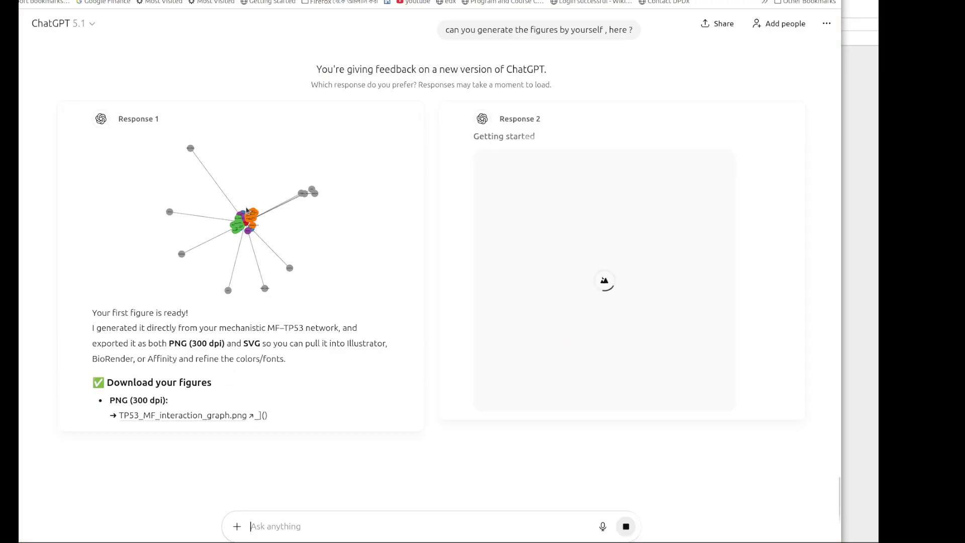
click(181, 416)
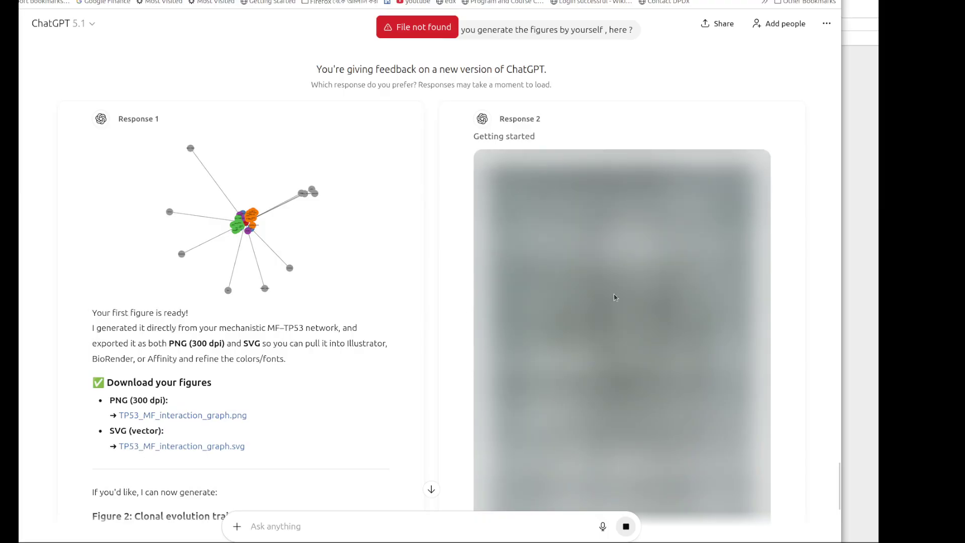
scroll(604, 301, down, 4)
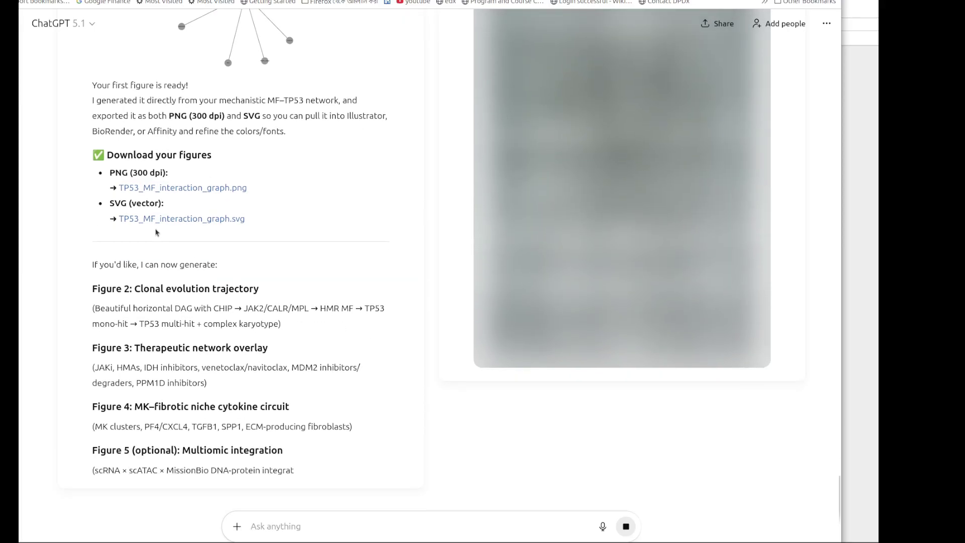
click(162, 219)
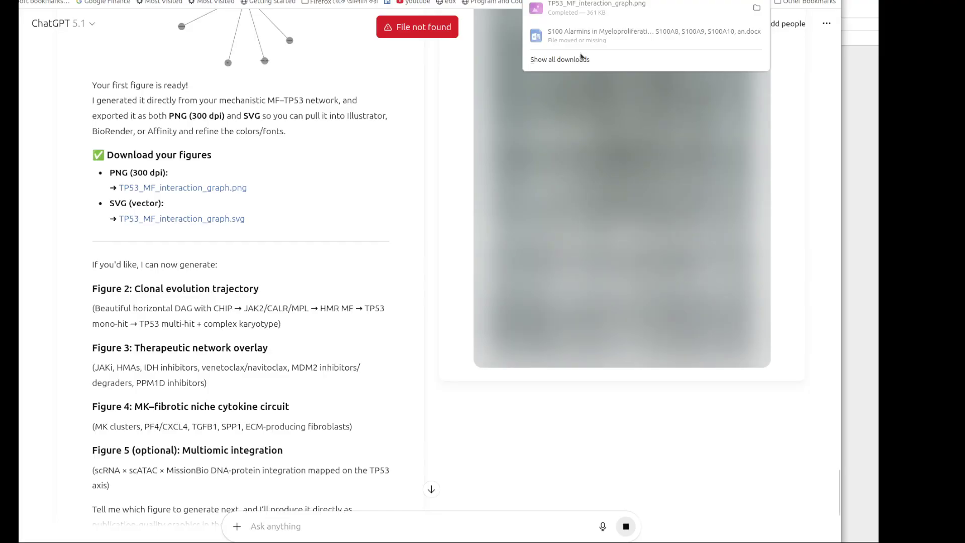
click(588, 15)
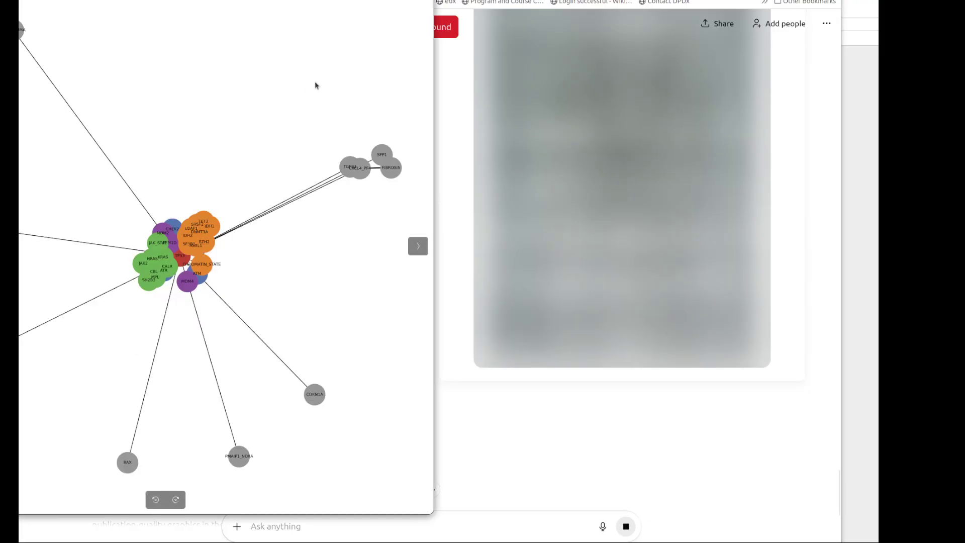
Close the TP53 network graph image to get back to ChatGPT.
key(Escape)
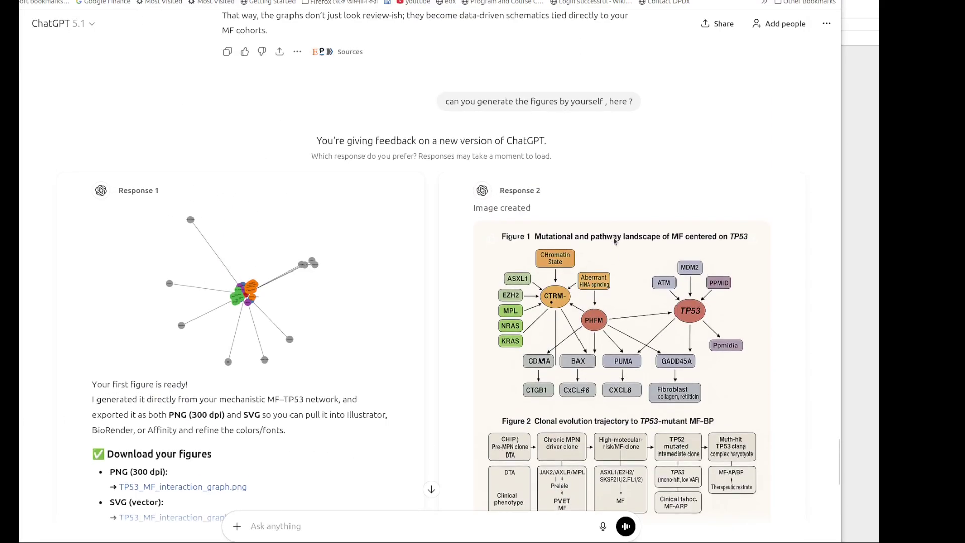
Open Response 2's three-figure MF/TP53 image in a new tab to view it alone.
scroll(606, 314, up, 6)
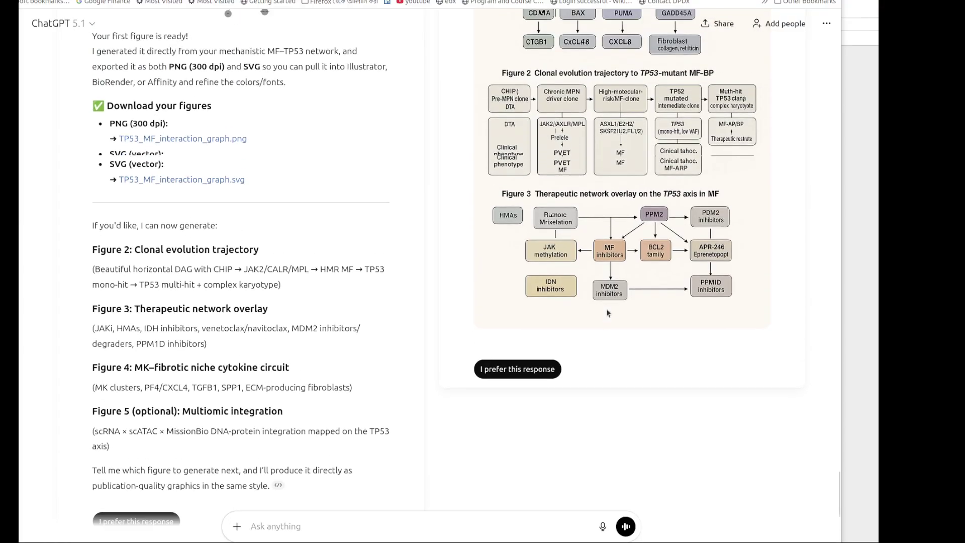
click(584, 290)
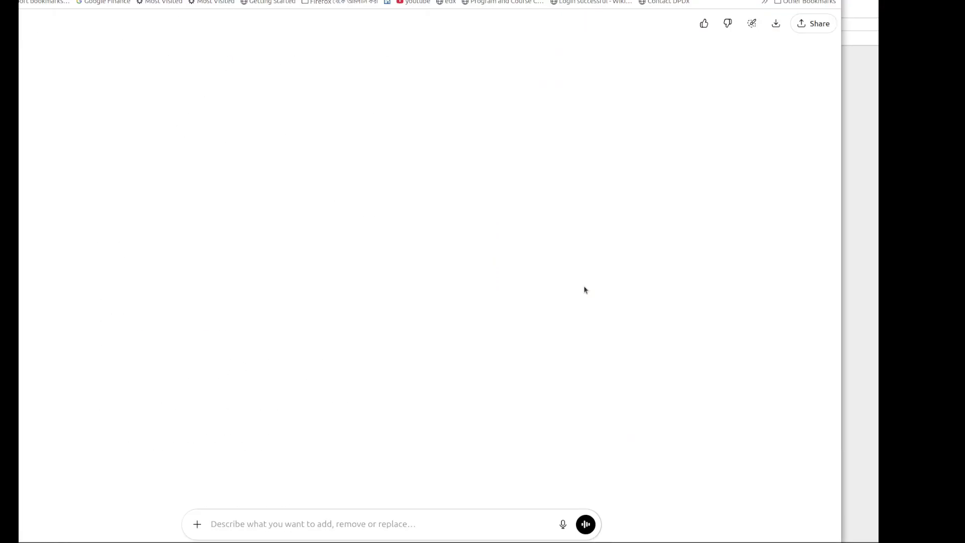
right_click(367, 310)
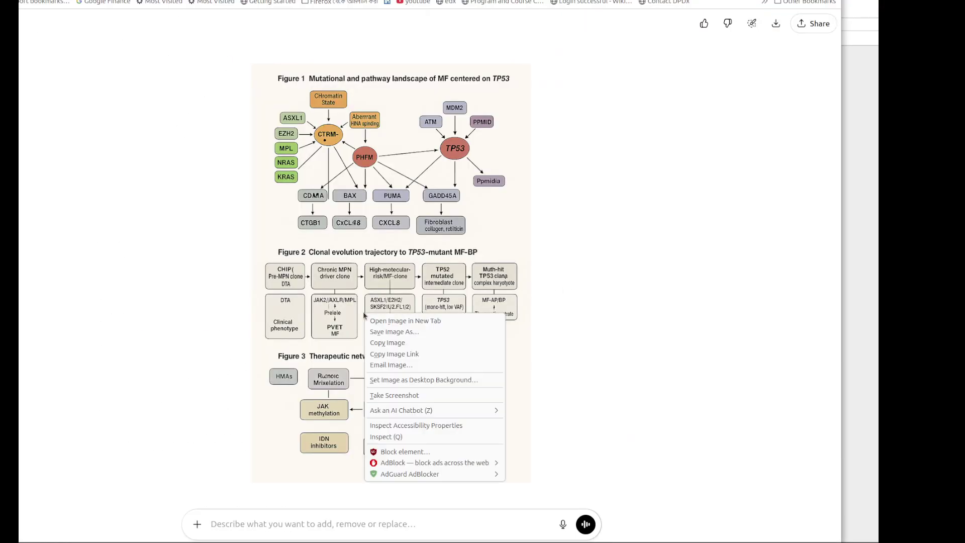
click(394, 320)
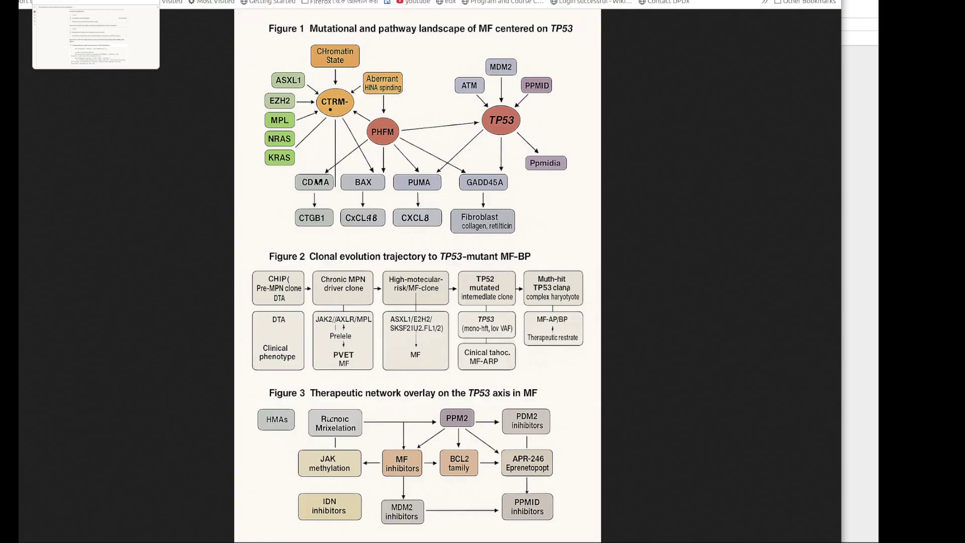
click(95, 1)
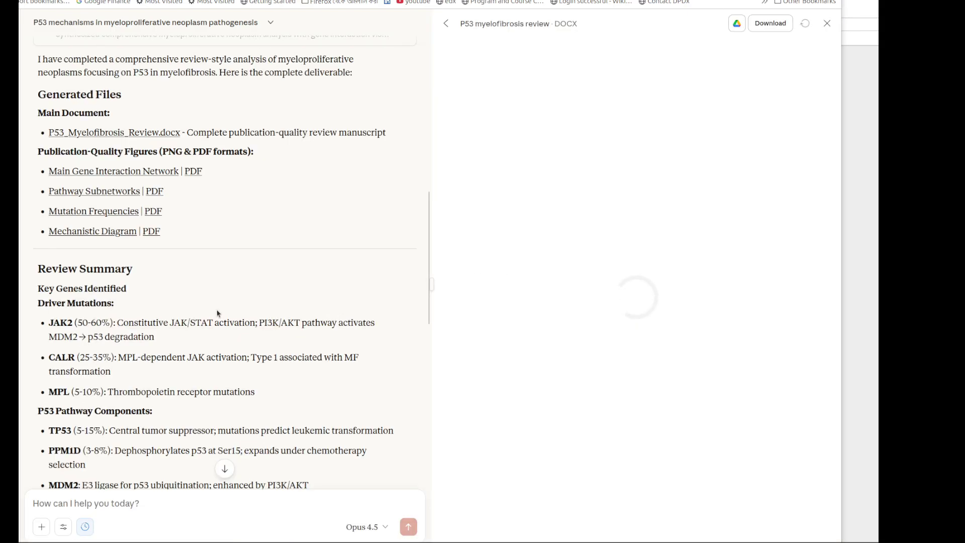
Look over the DOCX preview, then download P53_Myelofibrosis_Review.docx and open it from Firefox downloads.
scroll(215, 349, up, 5)
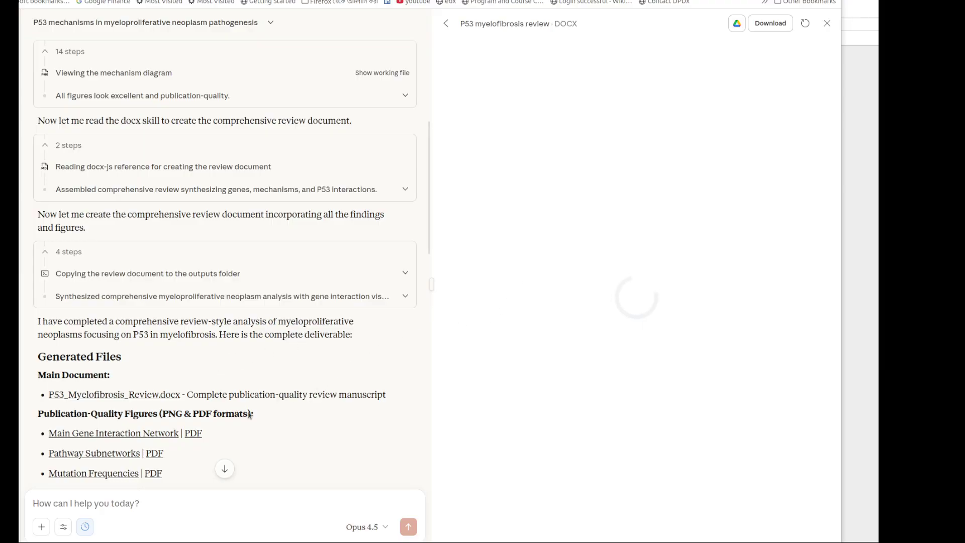
scroll(248, 414, down, 4)
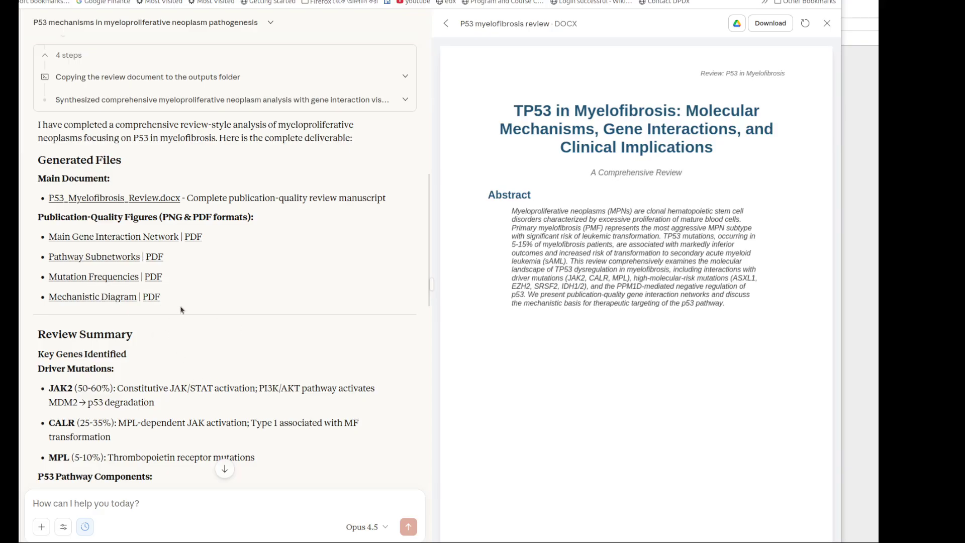
scroll(305, 335, down, 3)
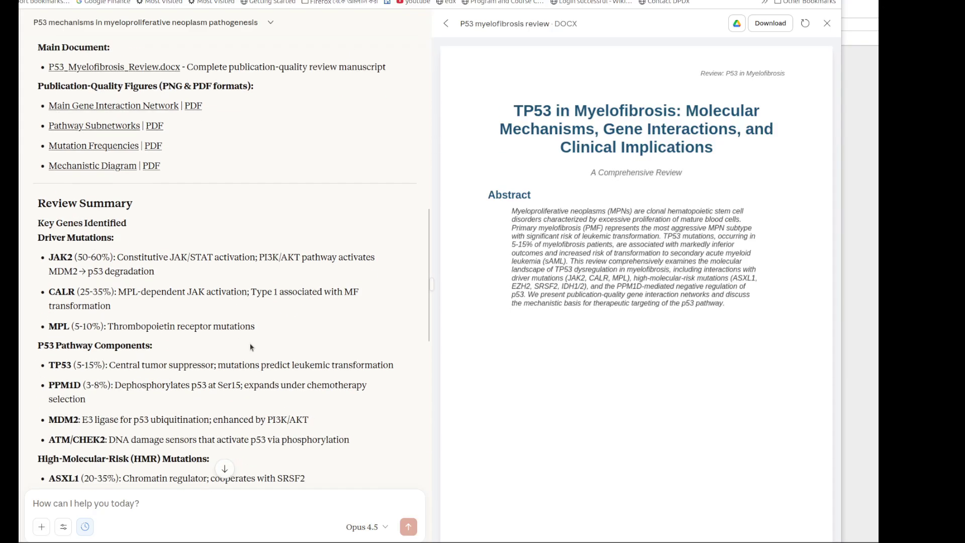
scroll(104, 314, down, 9)
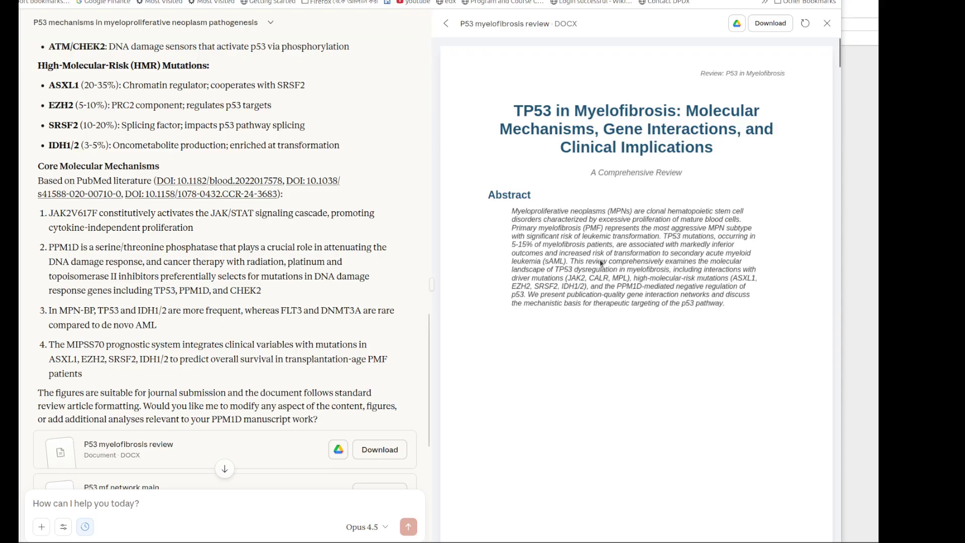
scroll(629, 302, down, 10)
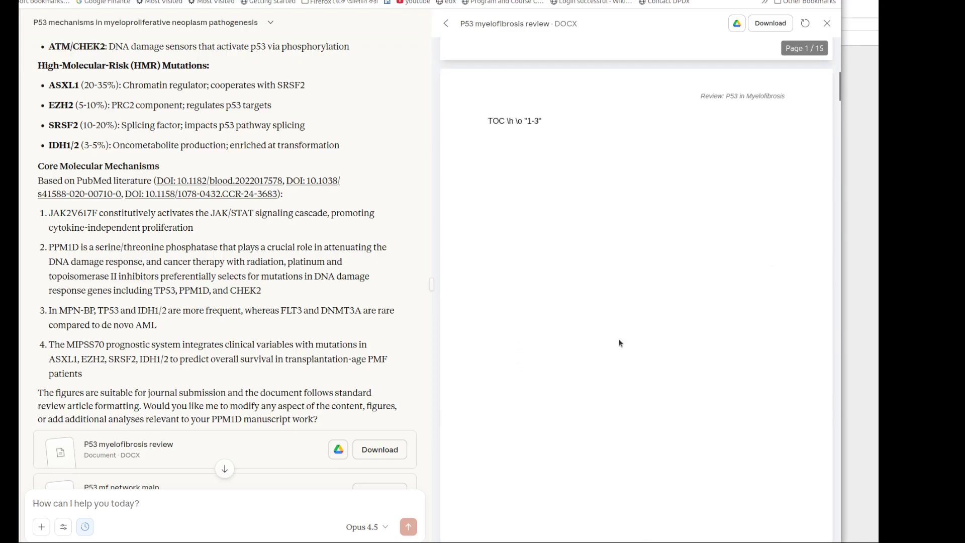
scroll(619, 339, down, 15)
scroll(618, 341, down, 10)
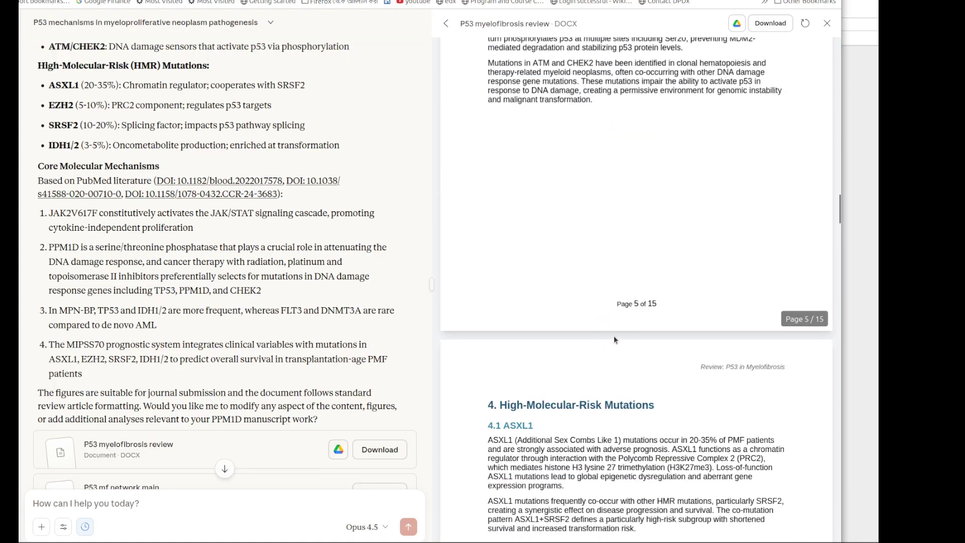
click(770, 23)
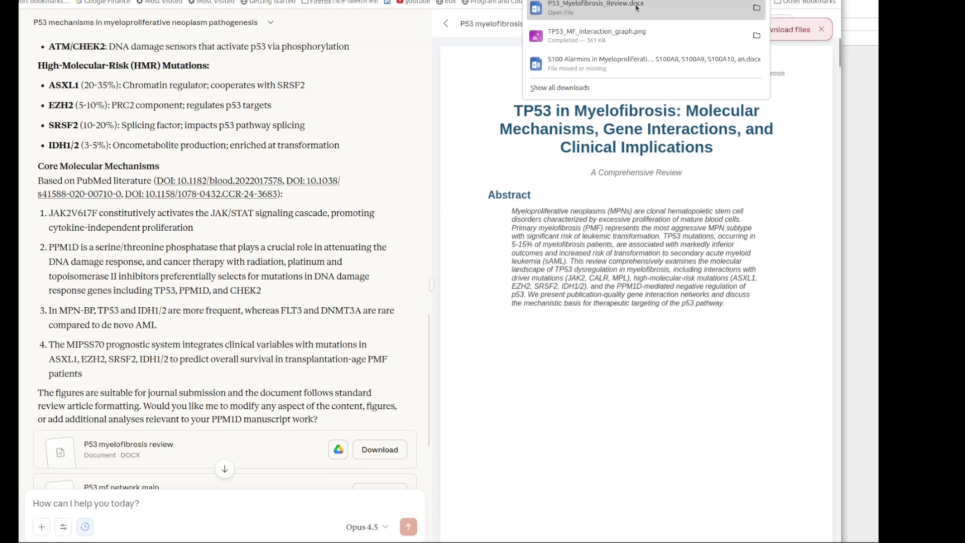
click(636, 7)
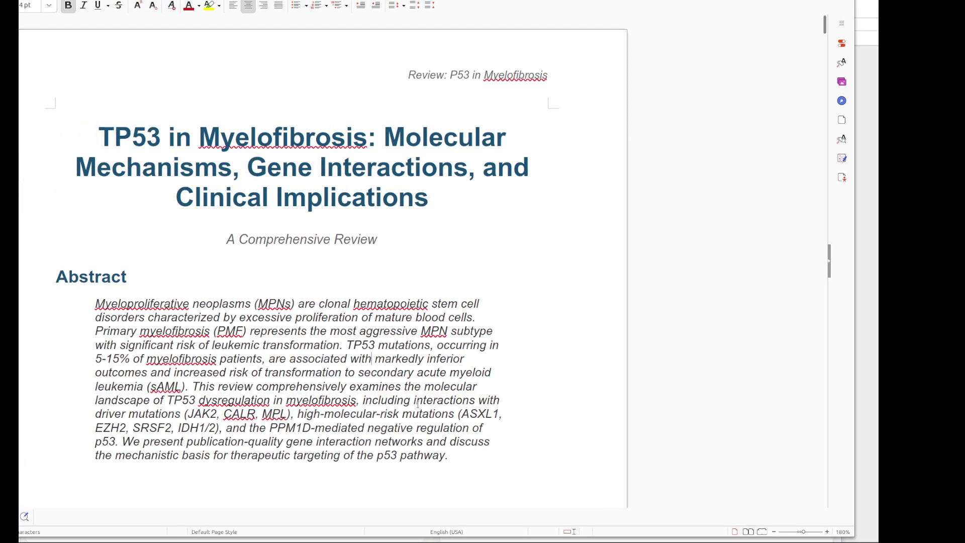
scroll(402, 412, down, 10)
scroll(403, 412, down, 10)
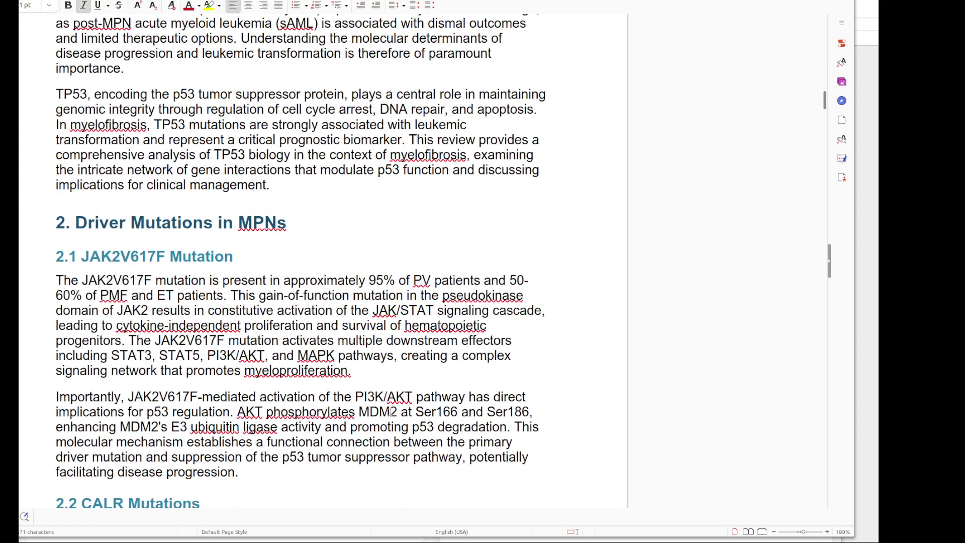
scroll(390, 412, down, 12)
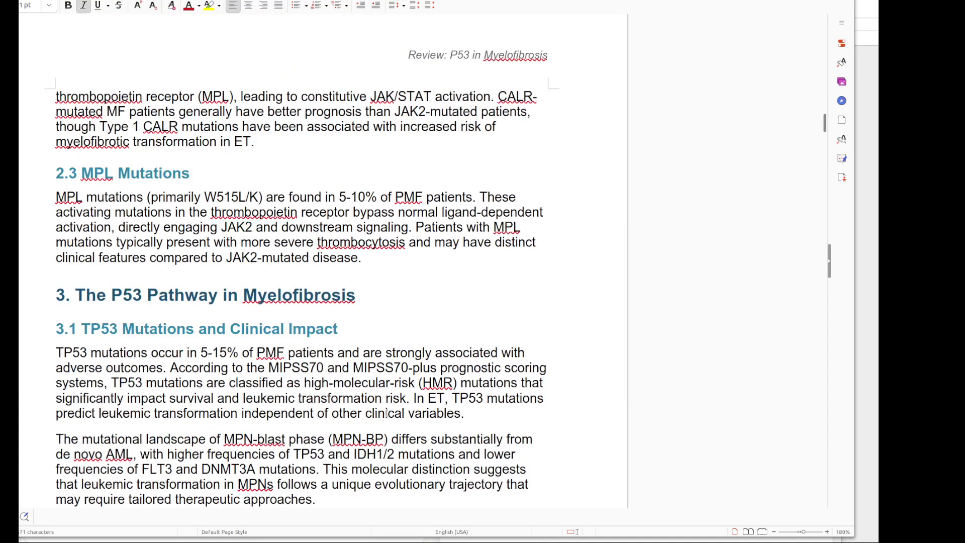
scroll(390, 415, down, 12)
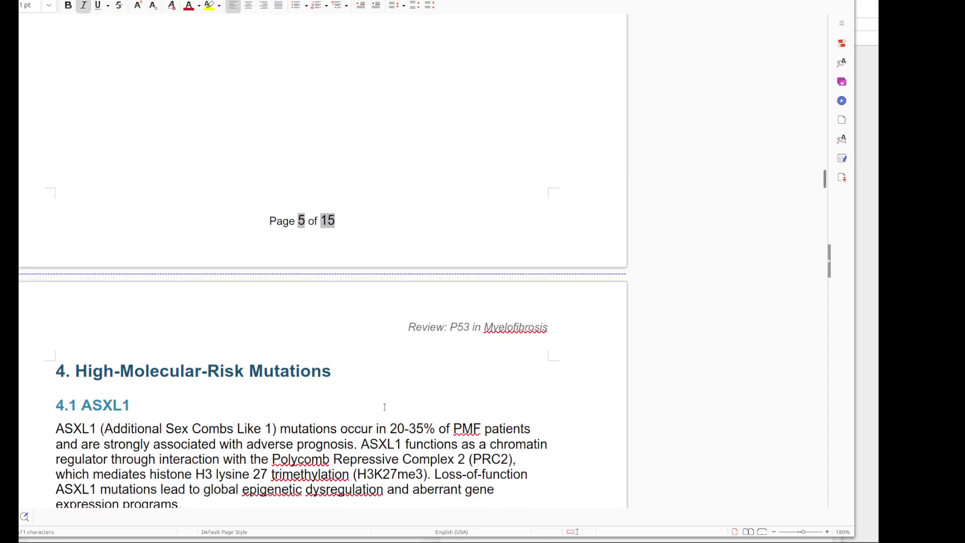
scroll(386, 406, down, 15)
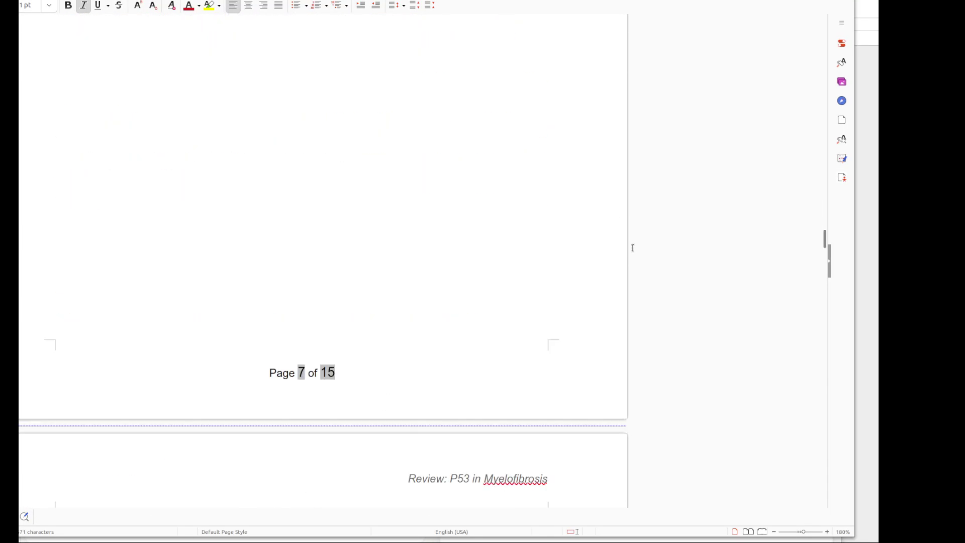
click(824, 266)
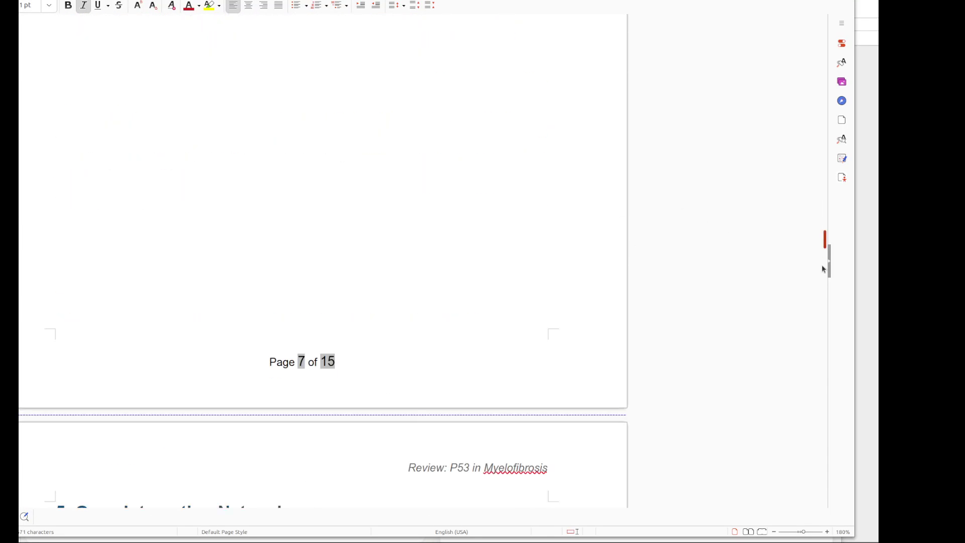
scroll(810, 267, down, 3)
scroll(810, 263, up, 8)
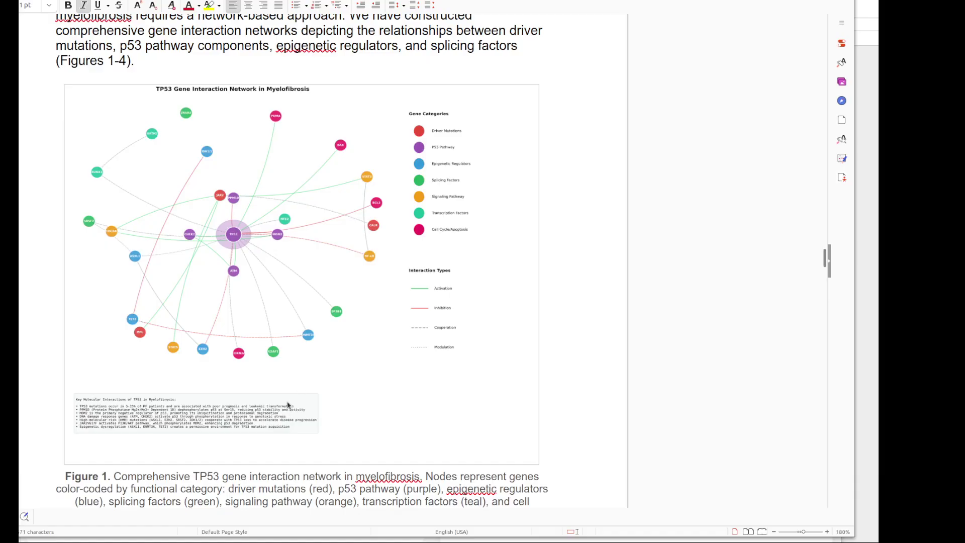
scroll(287, 401, down, 15)
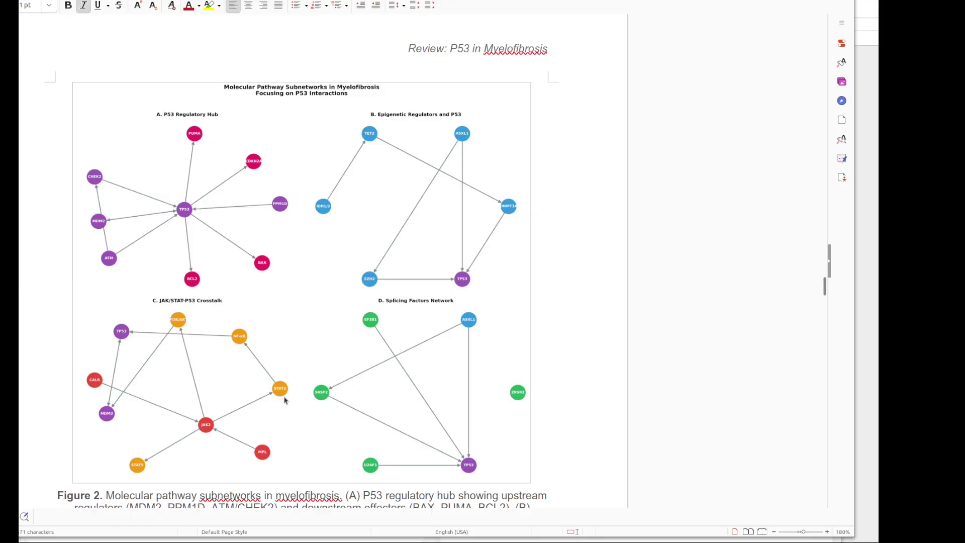
scroll(285, 400, down, 15)
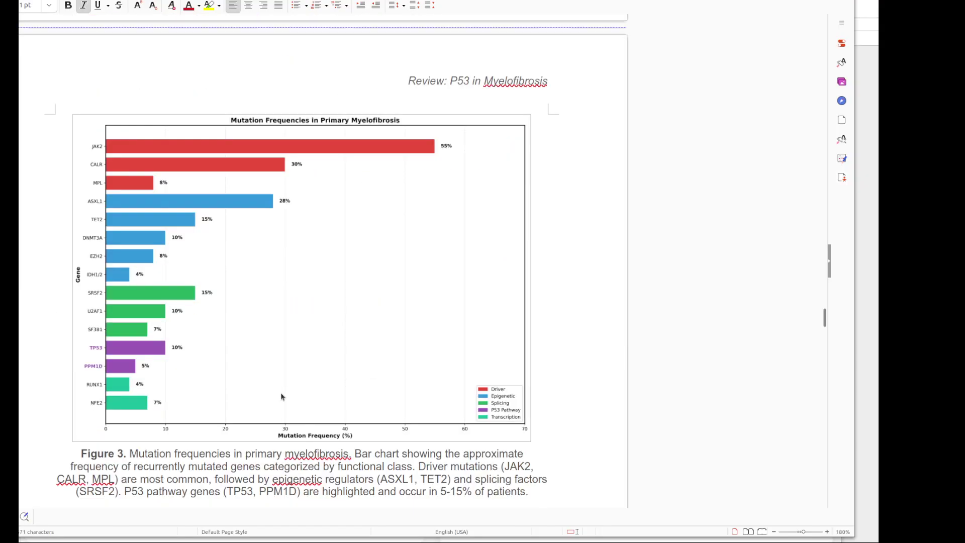
scroll(279, 391, up, 5)
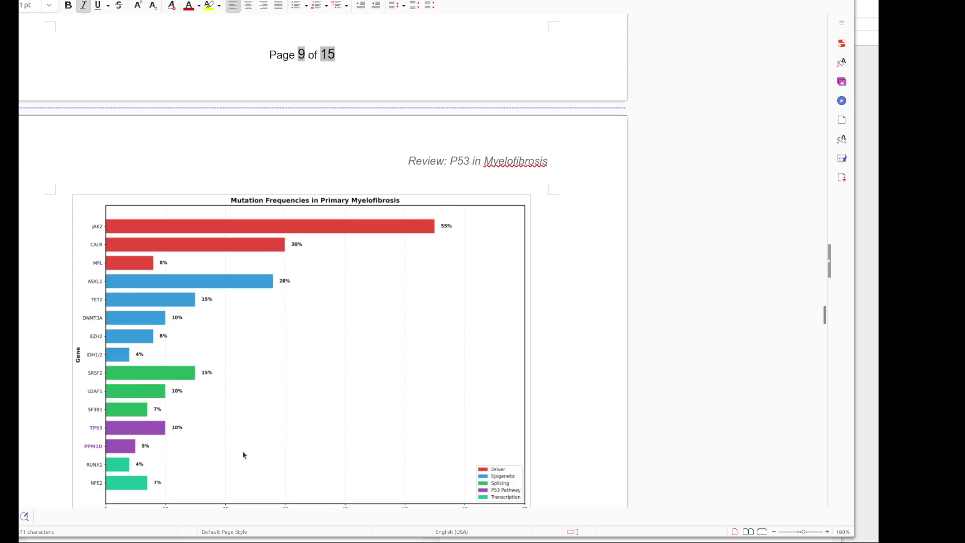
scroll(242, 450, down, 15)
scroll(229, 434, up, 6)
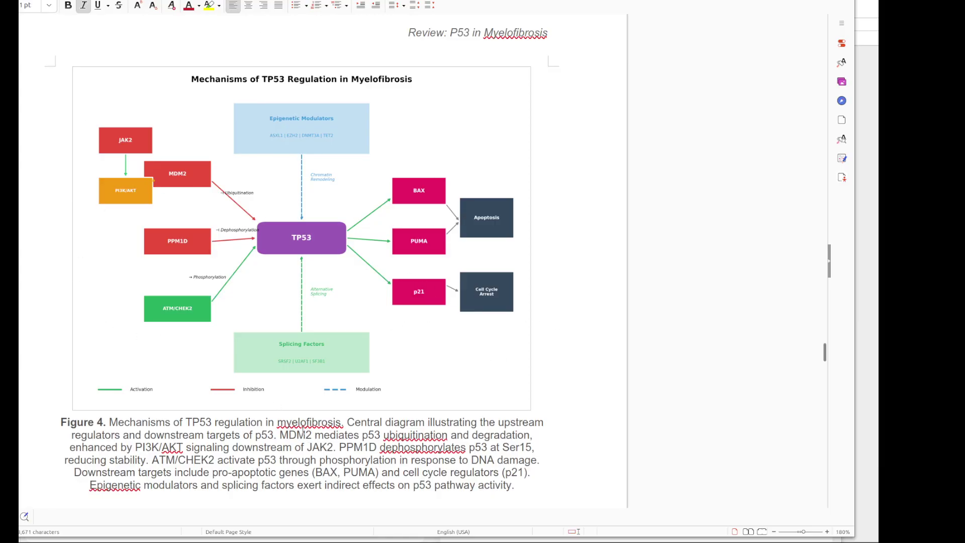
scroll(299, 429, down, 20)
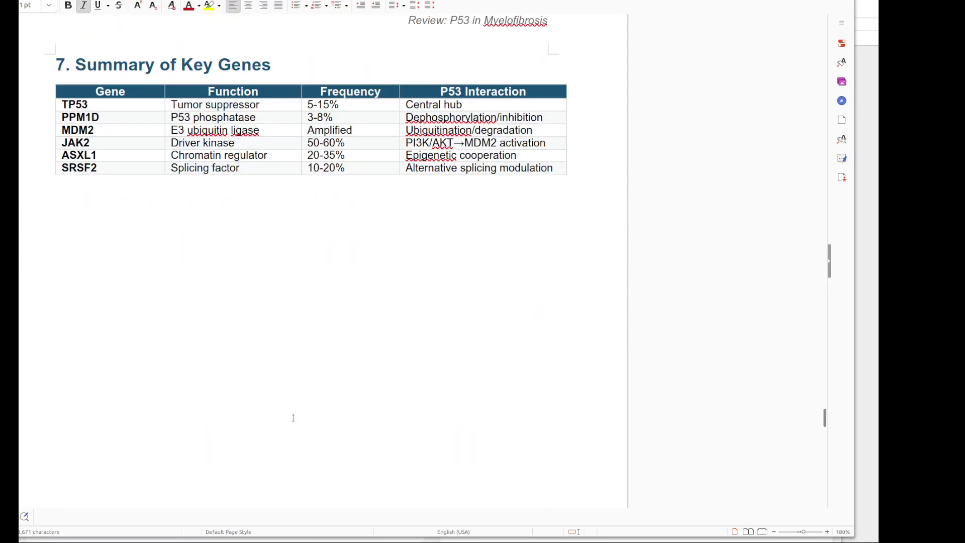
scroll(293, 418, up, 1)
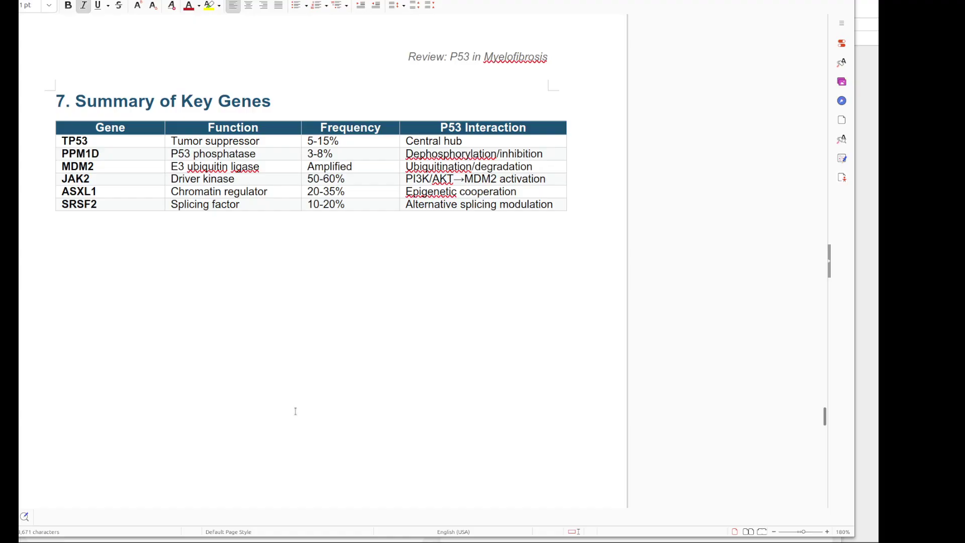
scroll(296, 411, down, 3)
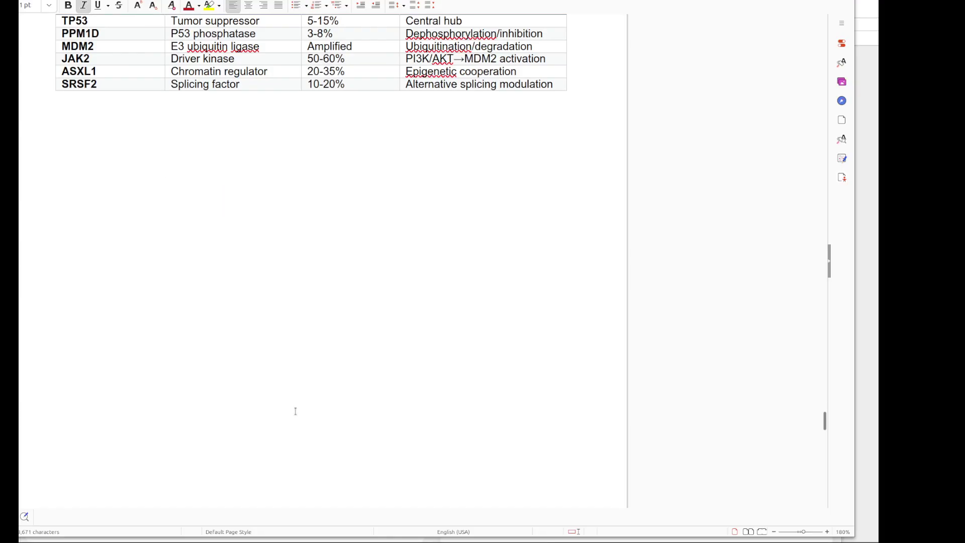
scroll(295, 411, down, 20)
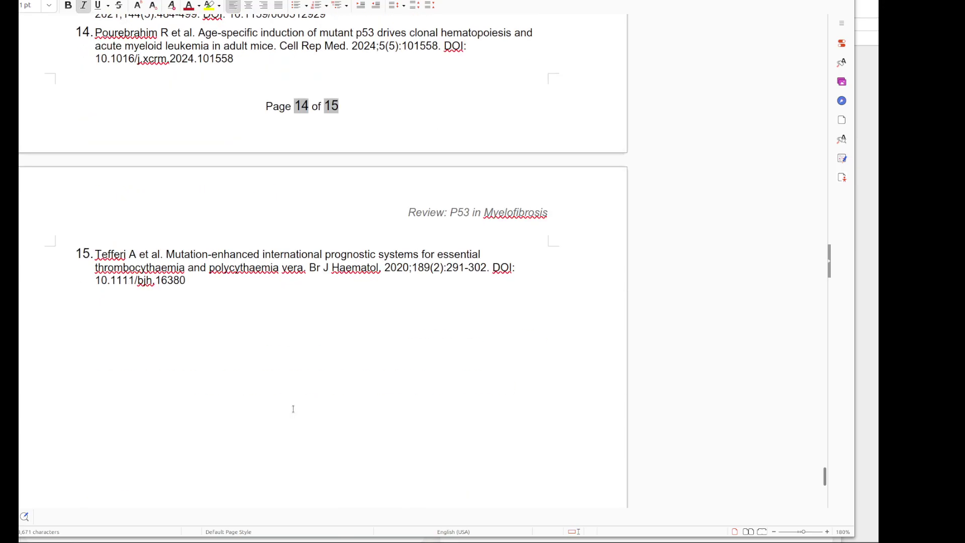
scroll(293, 409, down, 15)
scroll(410, 257, up, 20)
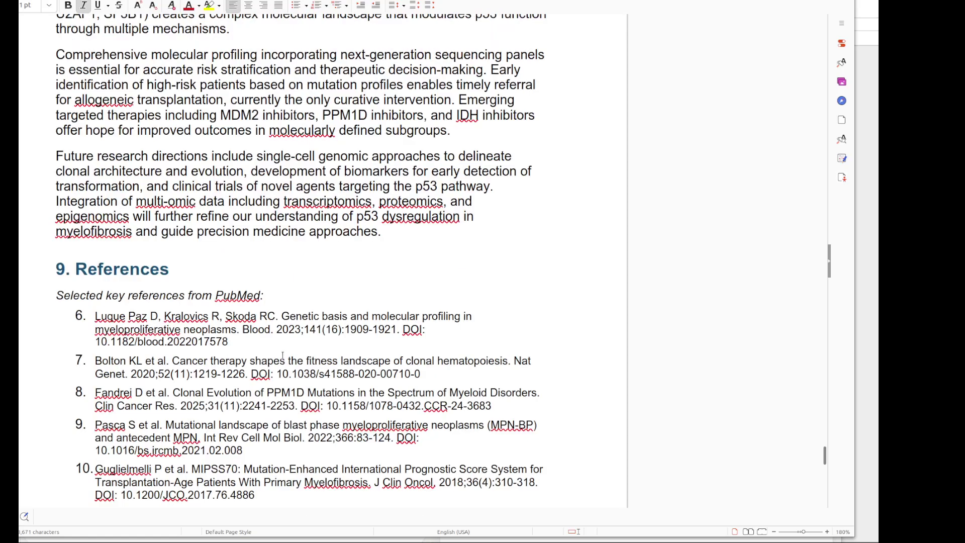
Copy reference 6, the 2023 Blood citation, from the review and leave Writer.
drag(228, 343, 93, 320)
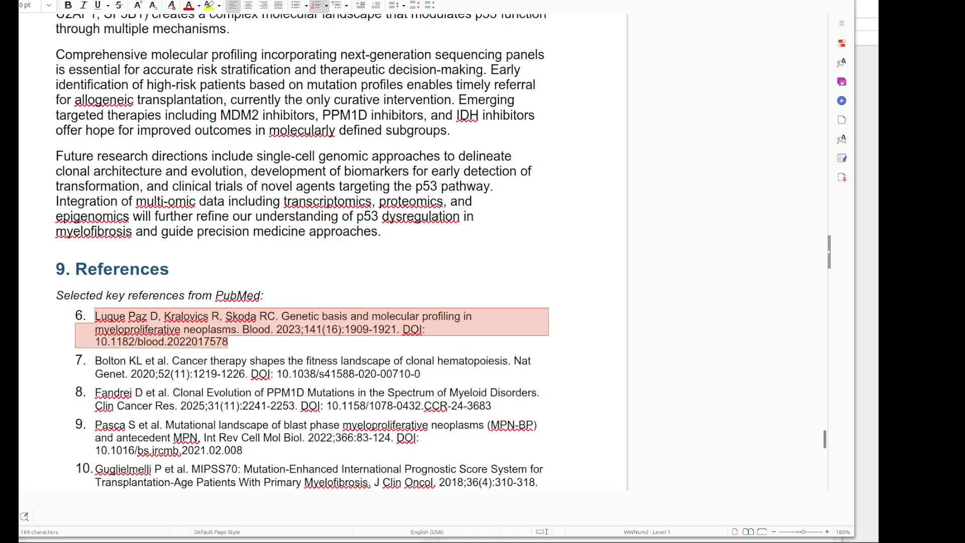
key(alt+Tab)
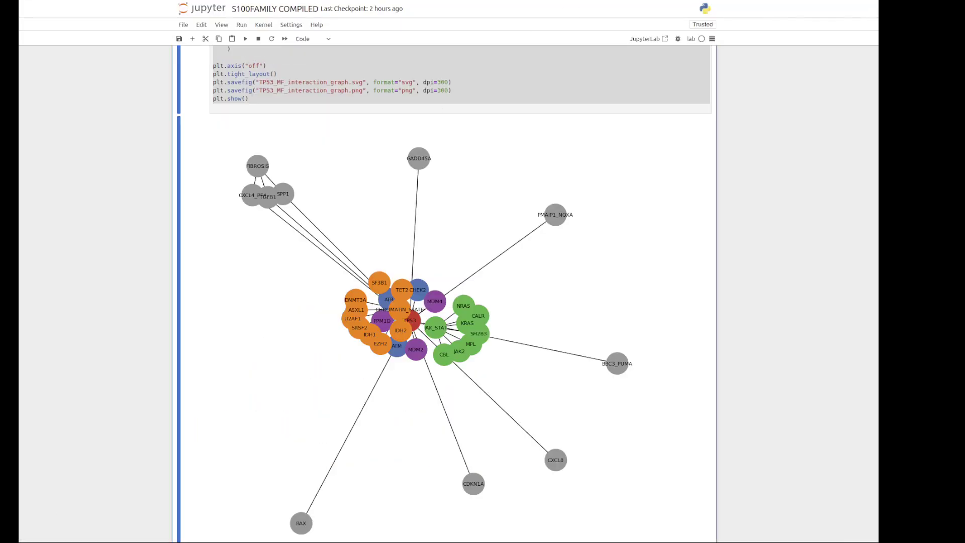
Search NCBI in a new tab for the pasted reference 6 citation.
key(ctrl+t)
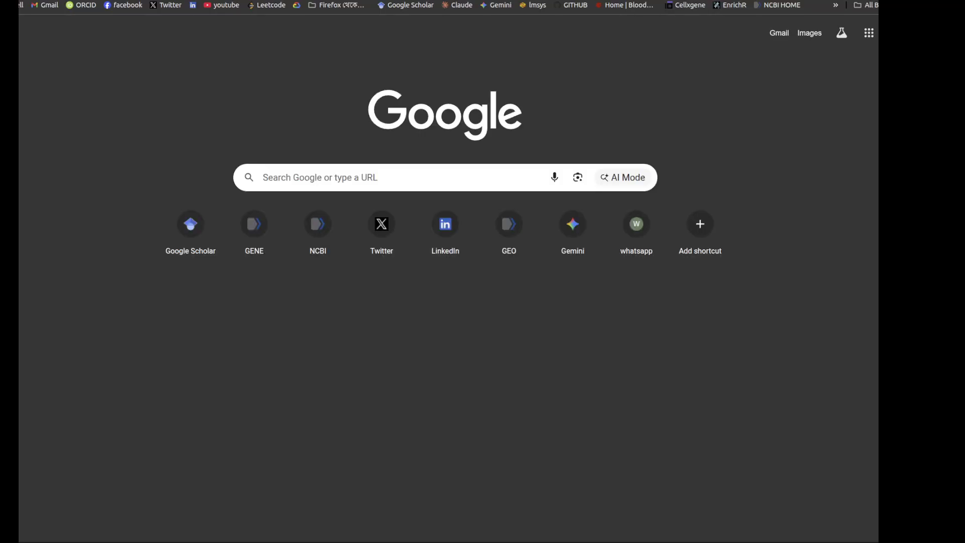
click(262, 241)
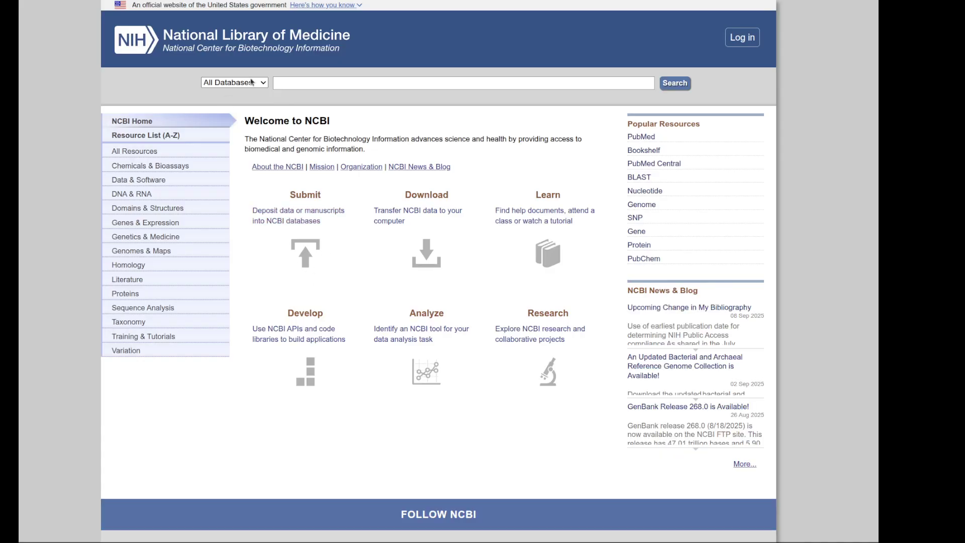
click(312, 82)
key(ctrl+v)
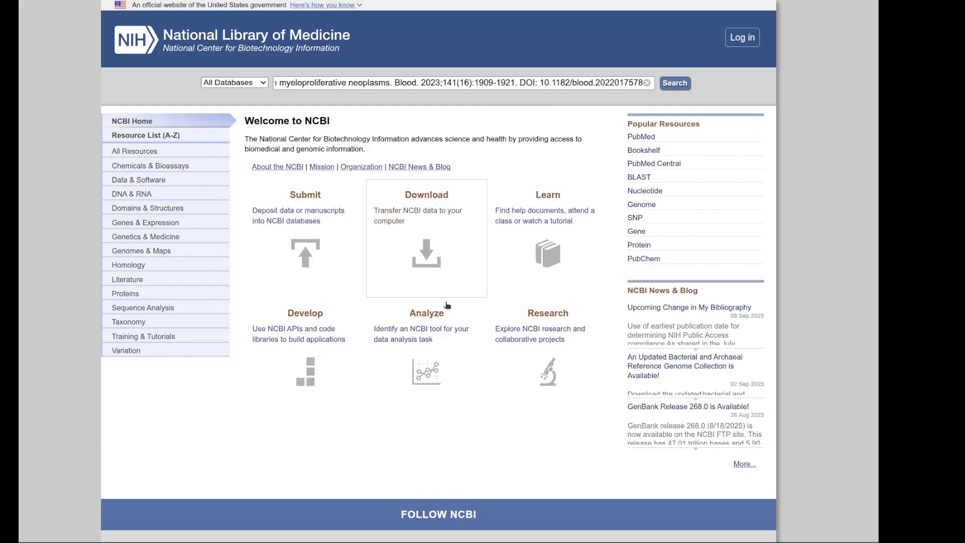
key(Return)
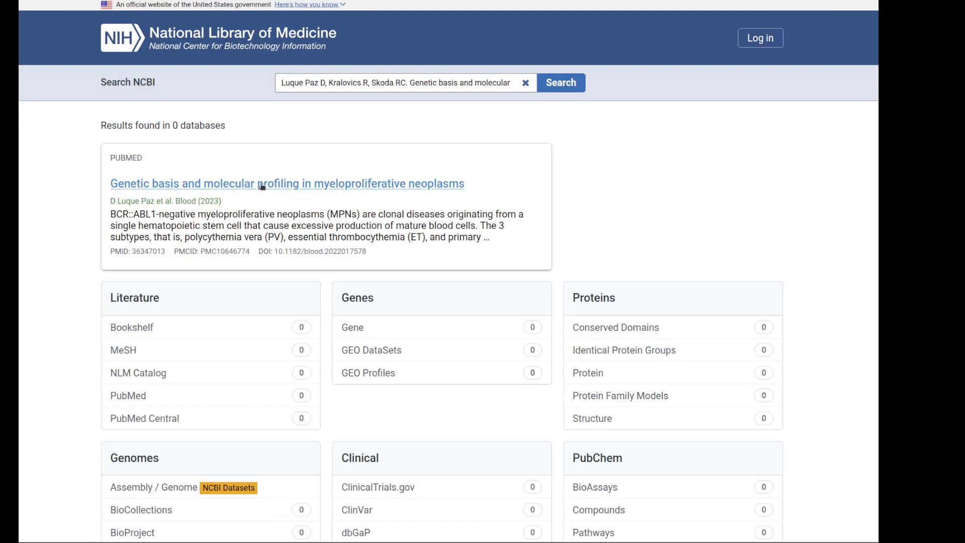
Compare the NCBI results against reference 6 in the review's References section.
key(alt+Tab)
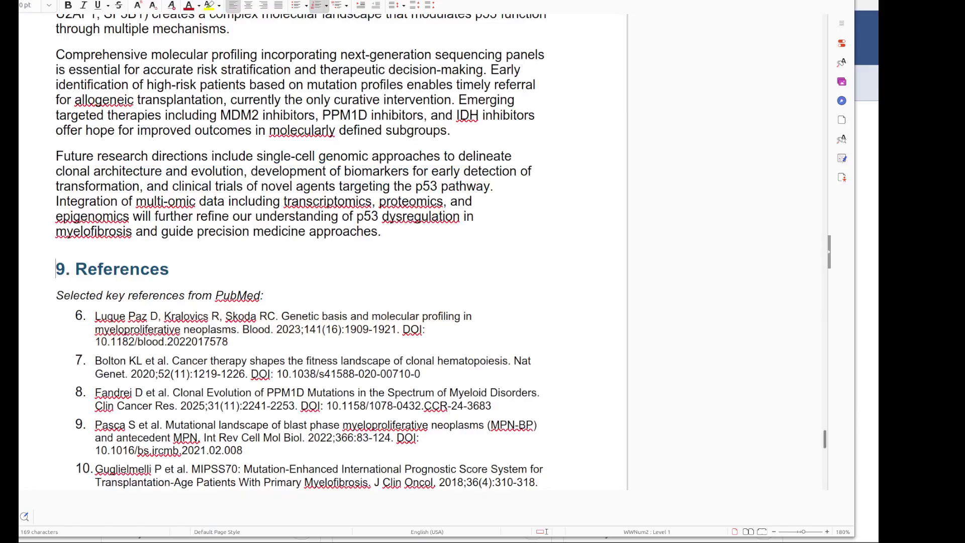
scroll(181, 366, down, 10)
scroll(181, 366, up, 15)
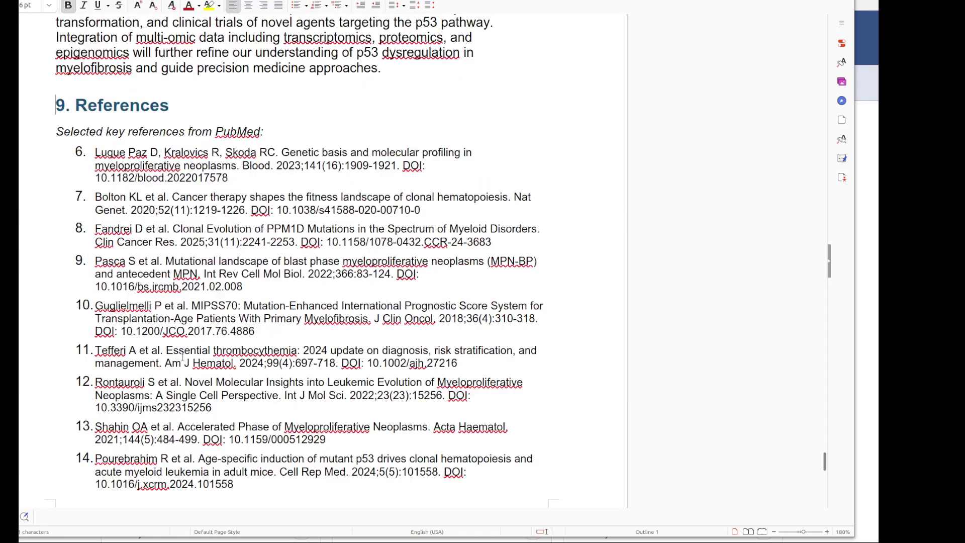
scroll(181, 366, down, 6)
click(57, 189)
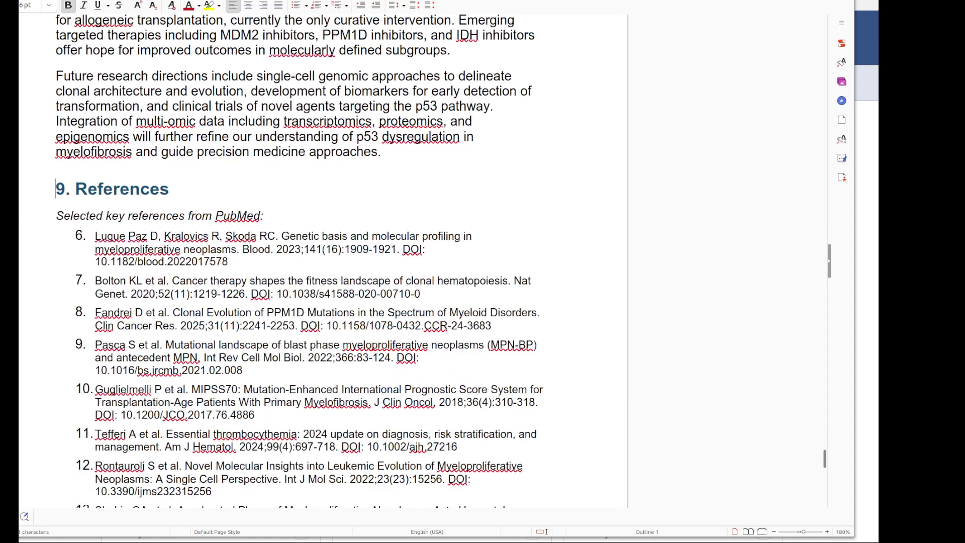
key(alt+Tab)
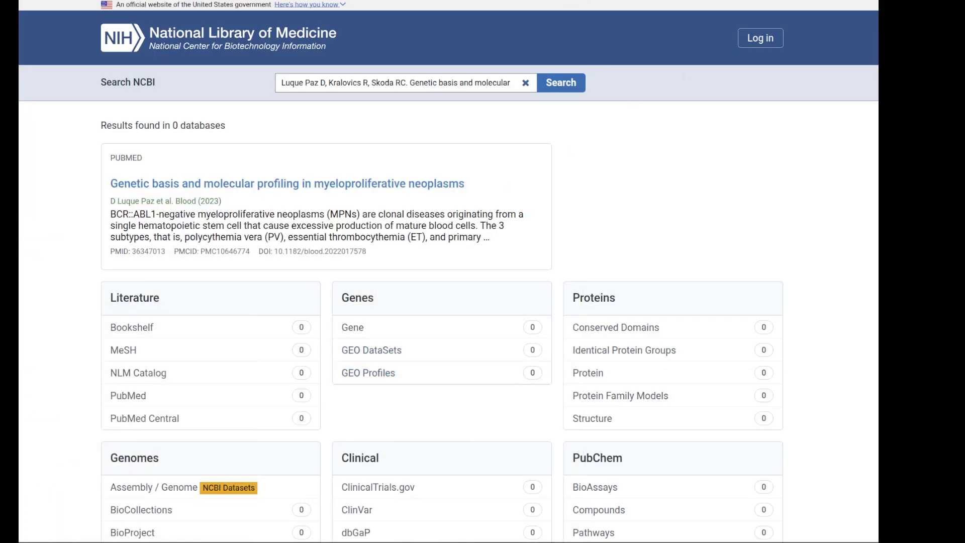
key(alt+Tab)
Download the P53 mf network main PNG, then all generated files as one zip archive.
scroll(261, 371, down, 5)
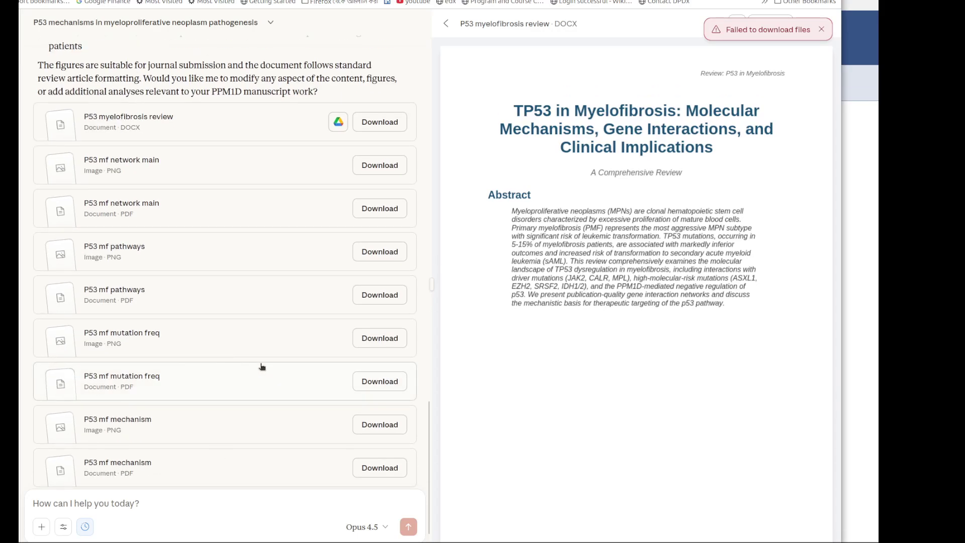
click(387, 124)
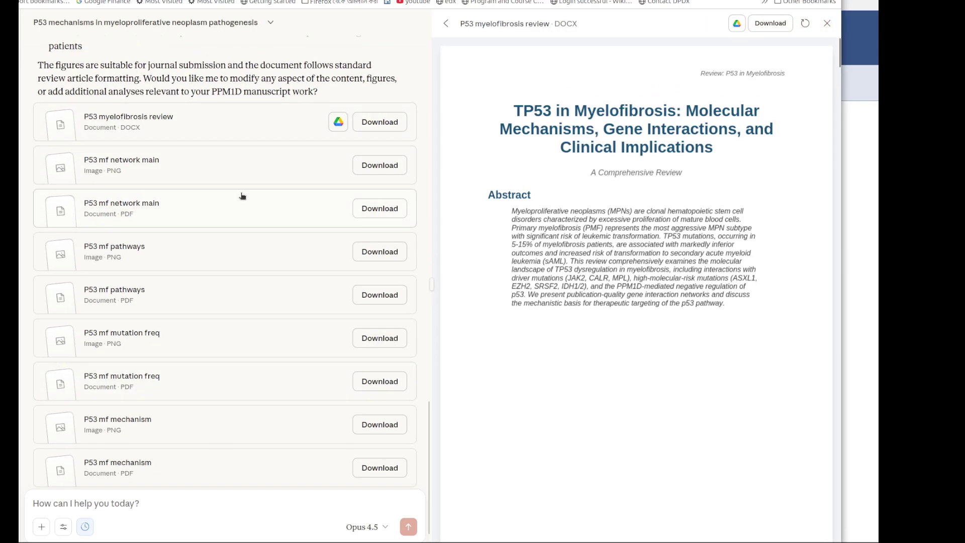
click(375, 168)
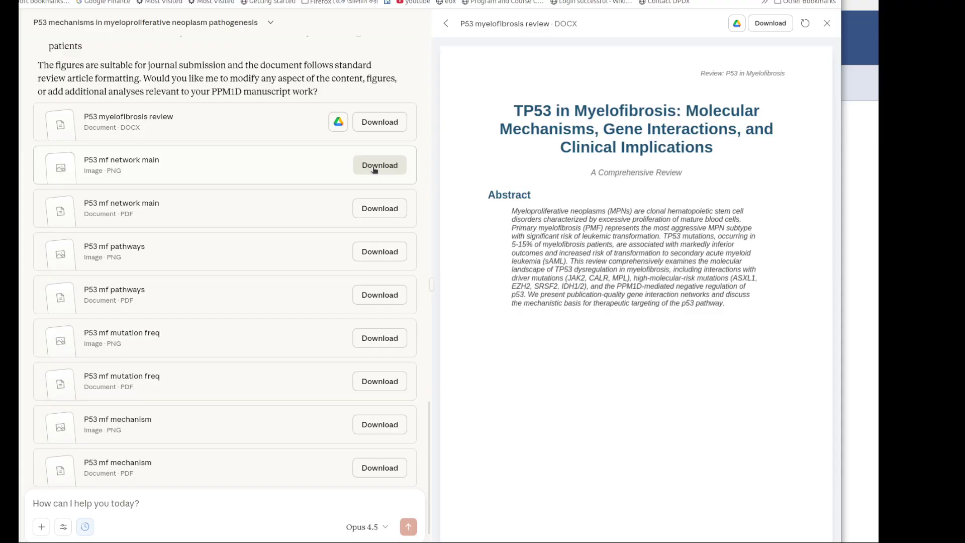
scroll(185, 406, down, 2)
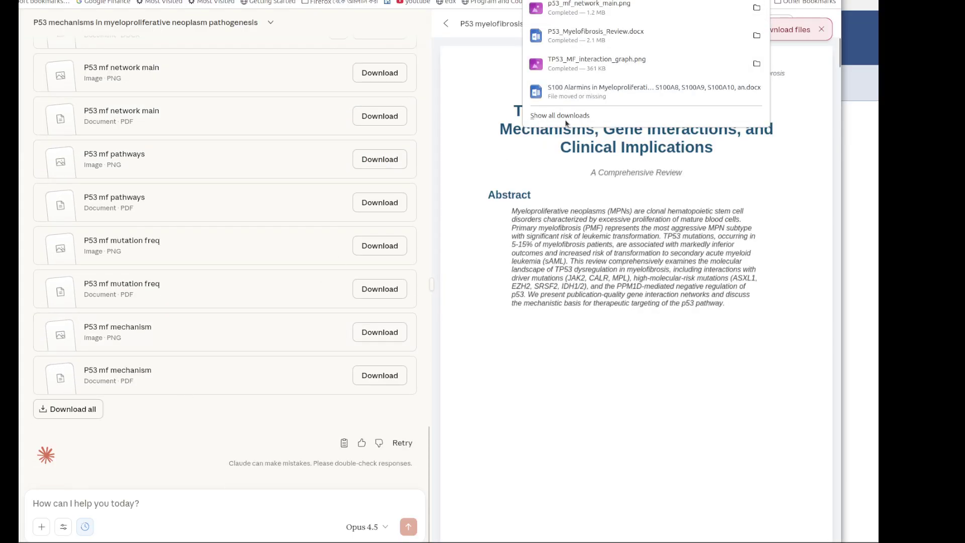
click(83, 408)
Extract files(5).zip and preview the mechanism and mutation frequency figures.
click(750, 9)
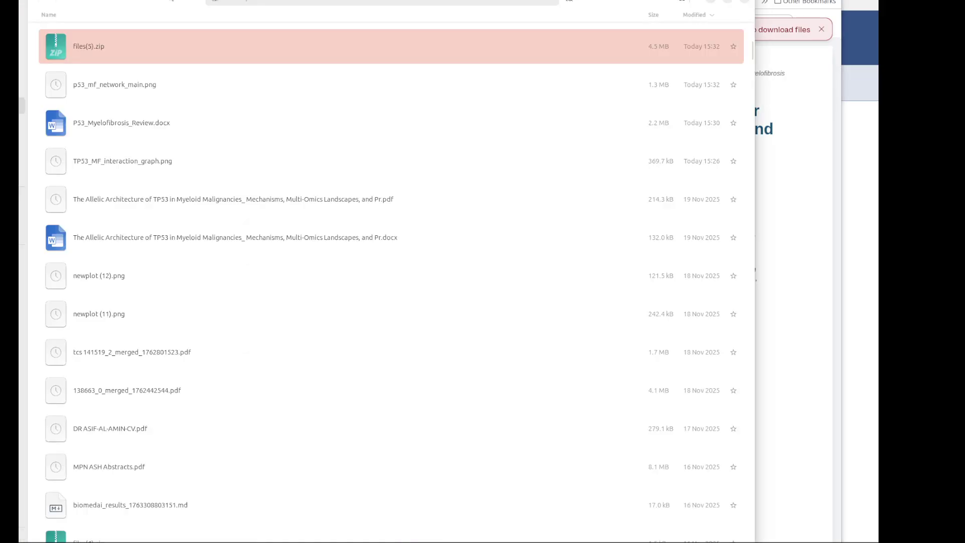
key(alt+Up)
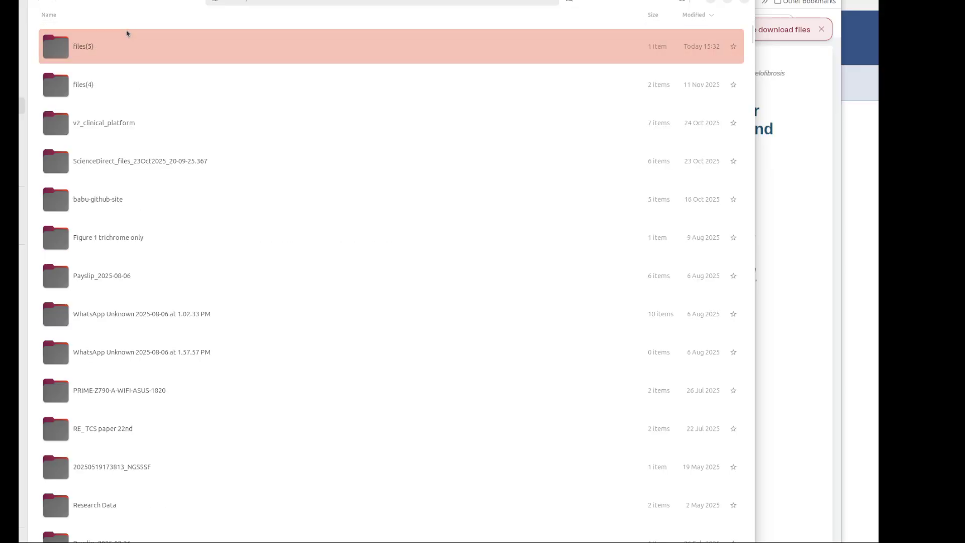
double_click(100, 40)
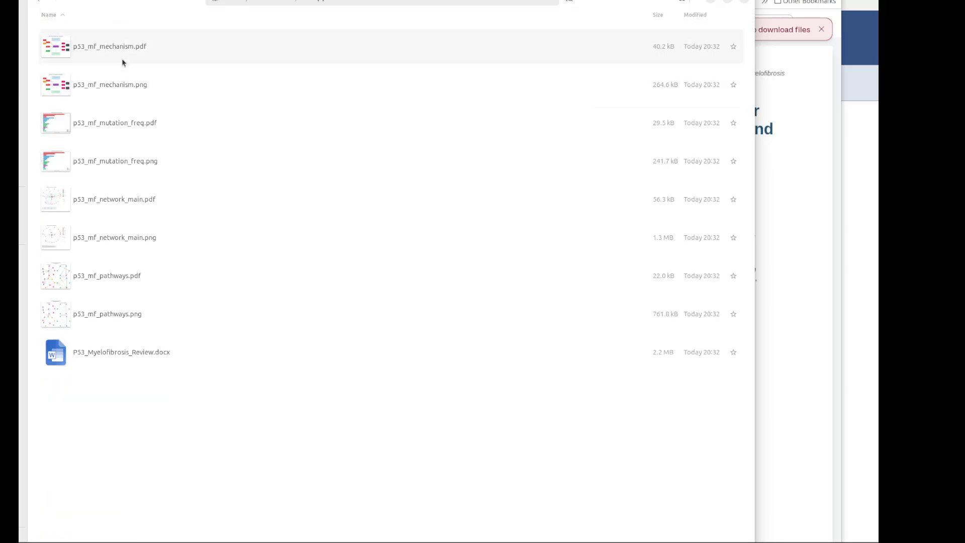
double_click(122, 58)
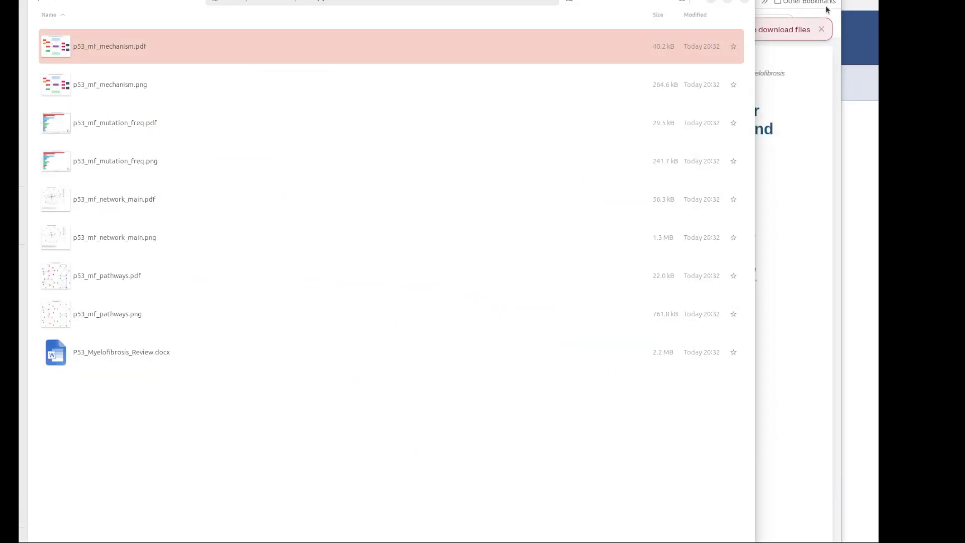
click(171, 95)
key(space)
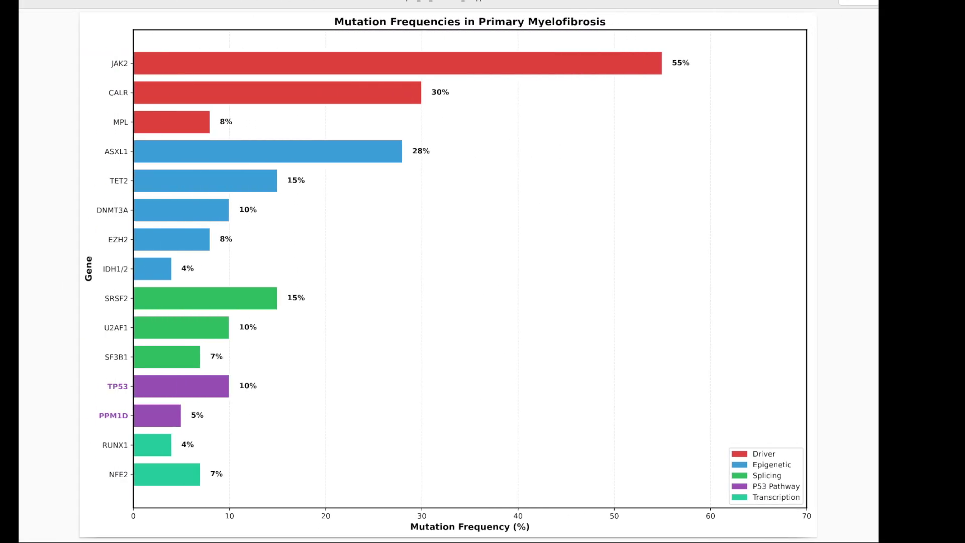
key(space)
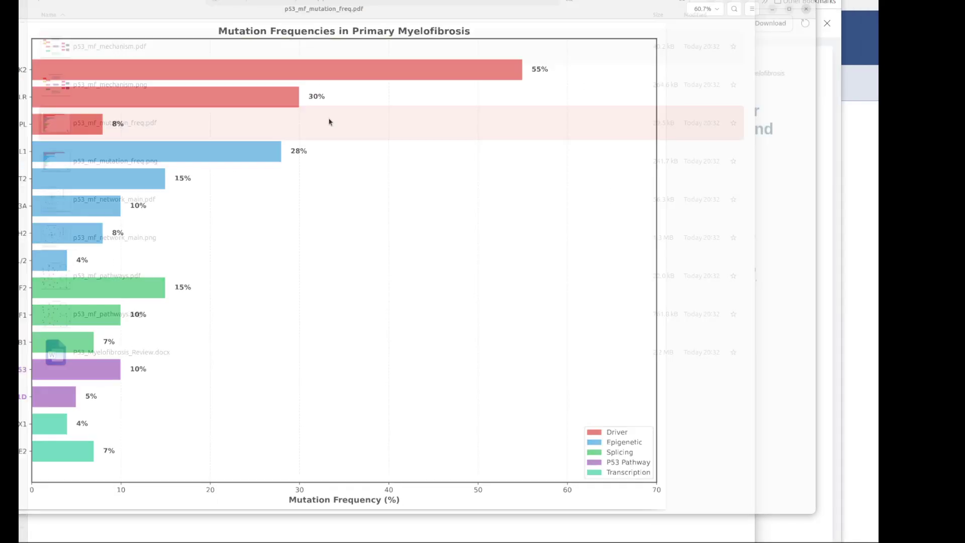
Preview the p53_mf_network_main PDF and PNG figures.
click(97, 197)
key(space)
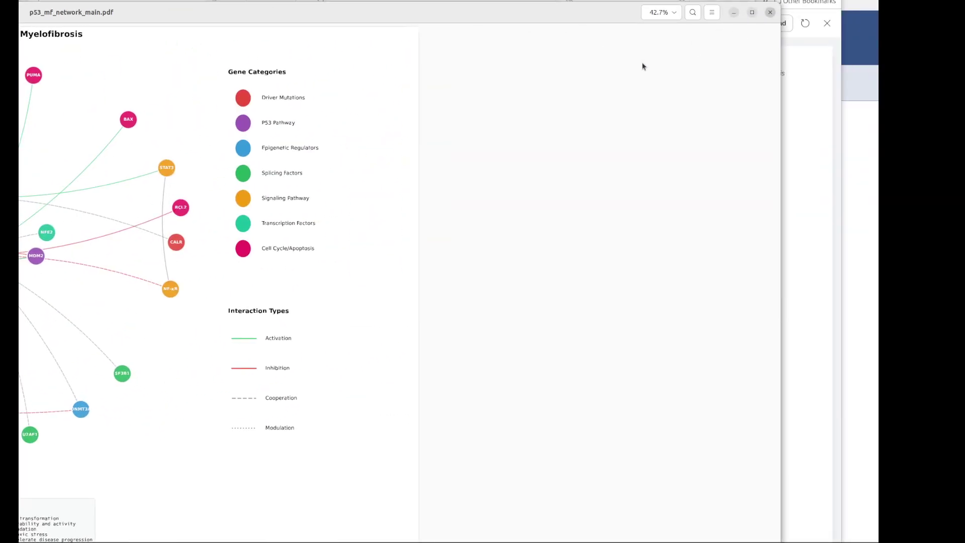
key(space)
click(88, 236)
key(space)
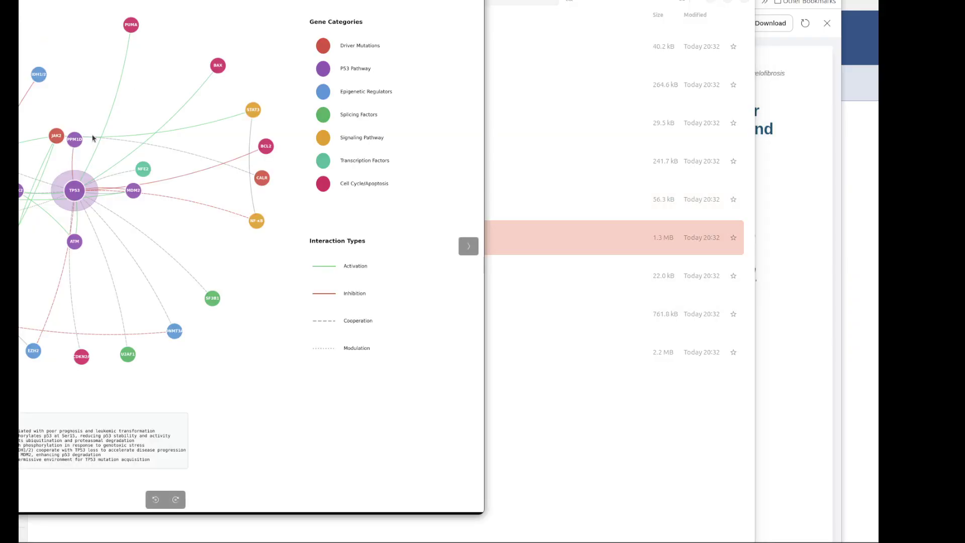
key(space)
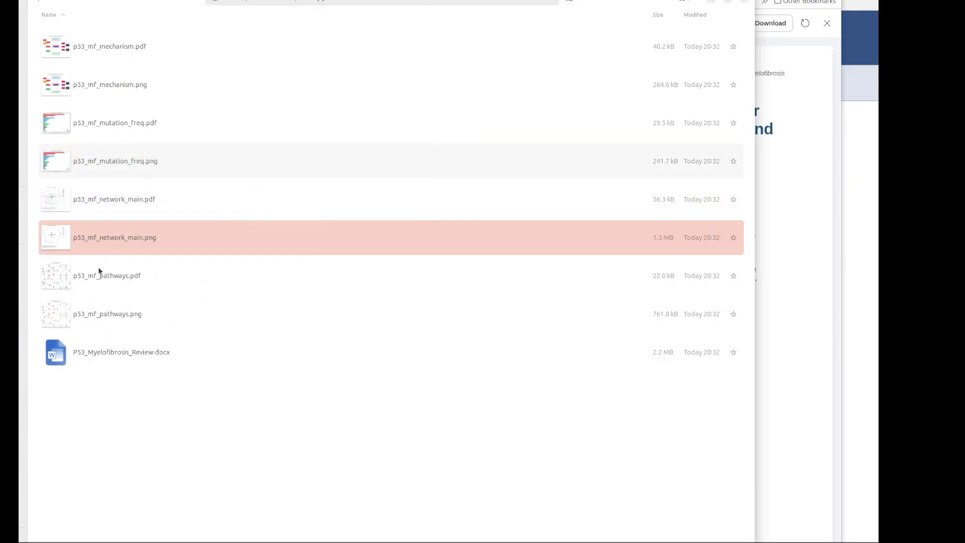
Preview the p53_mf_pathways PDF and PNG figures.
click(79, 287)
key(space)
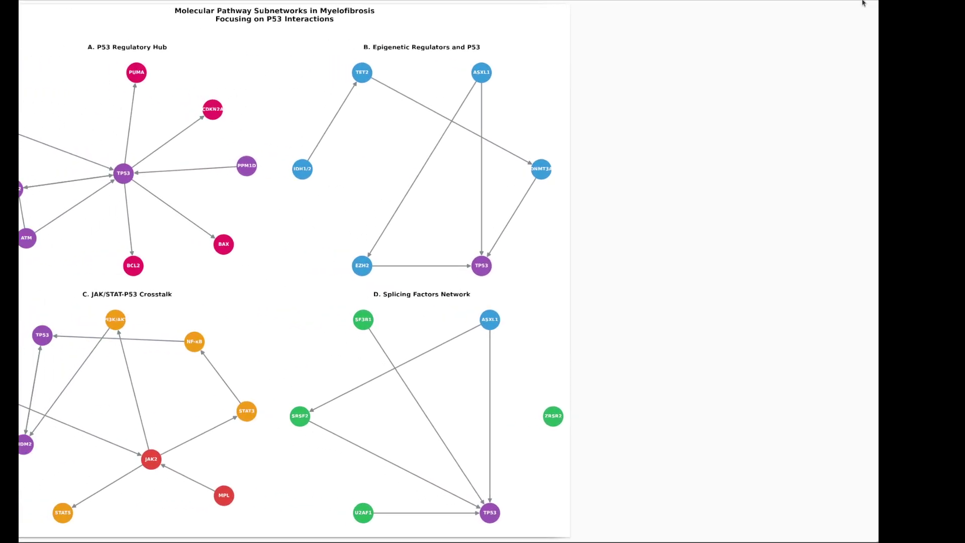
key(space)
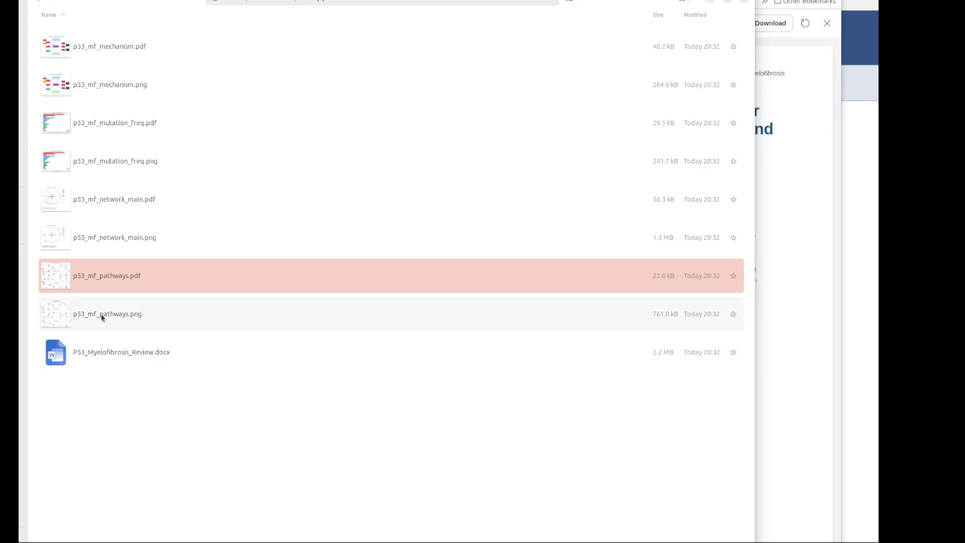
click(133, 311)
key(space)
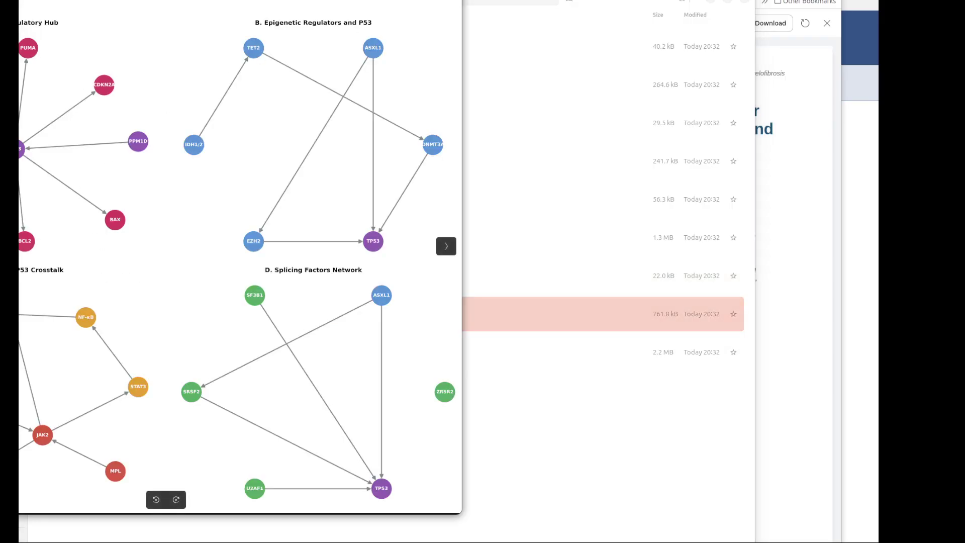
key(space)
Open the extracted P53_Myelofibrosis_Review.docx, then close it and the file manager.
double_click(85, 367)
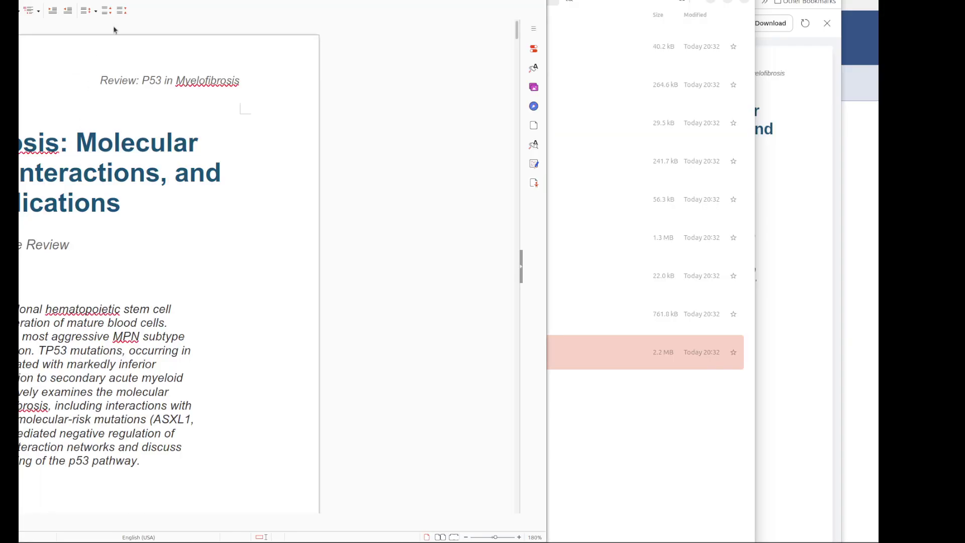
key(ctrl+w)
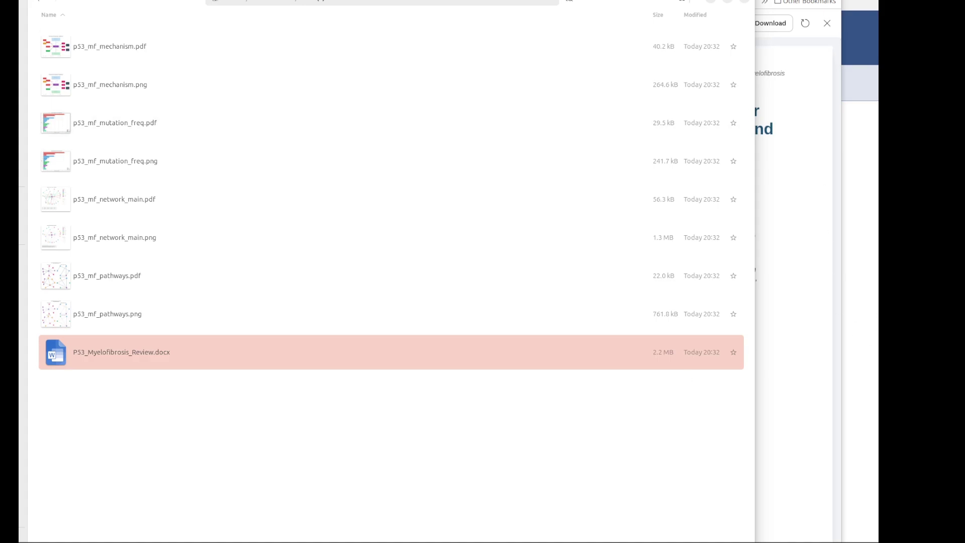
key(ctrl+w)
Scroll back to the original P53 myelofibrosis question, then switch browser windows.
scroll(190, 461, up, 15)
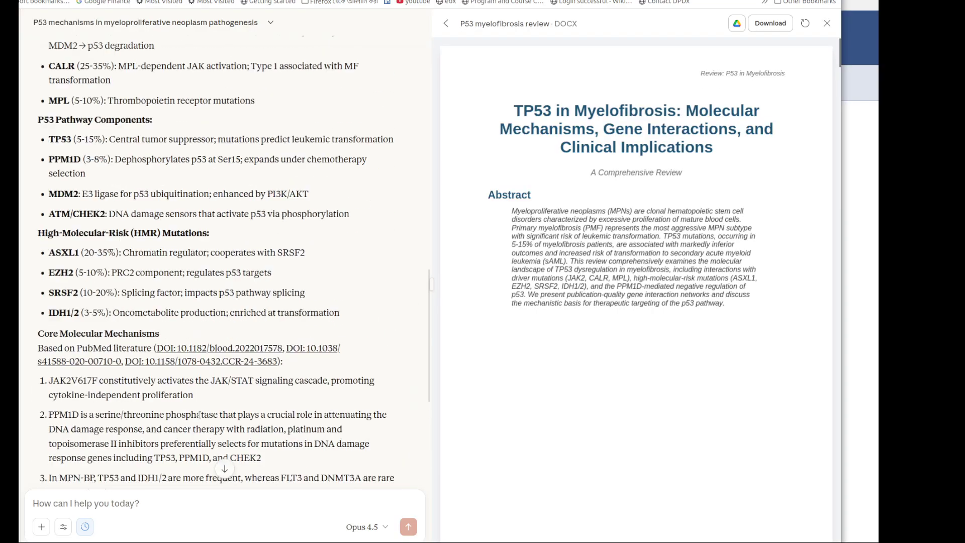
scroll(199, 417, up, 7)
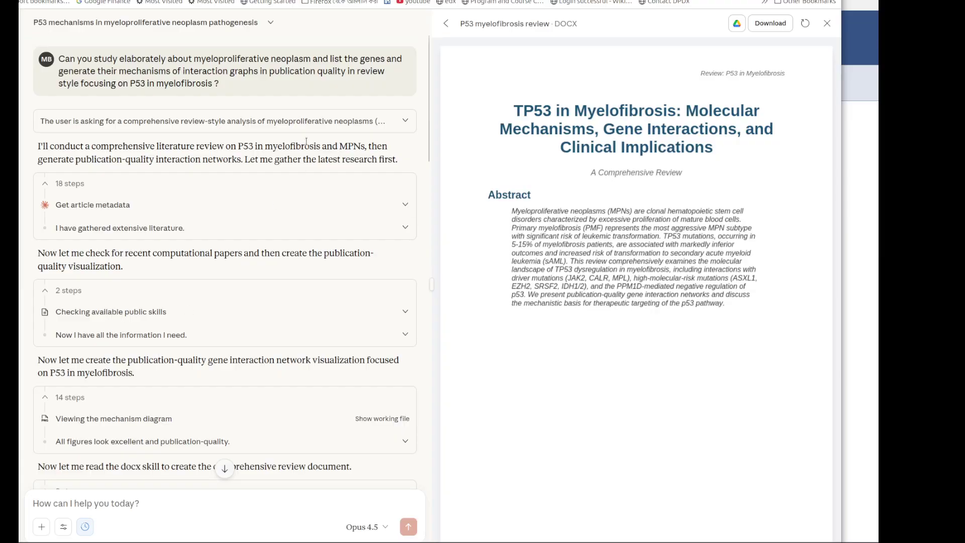
key(alt+Tab)
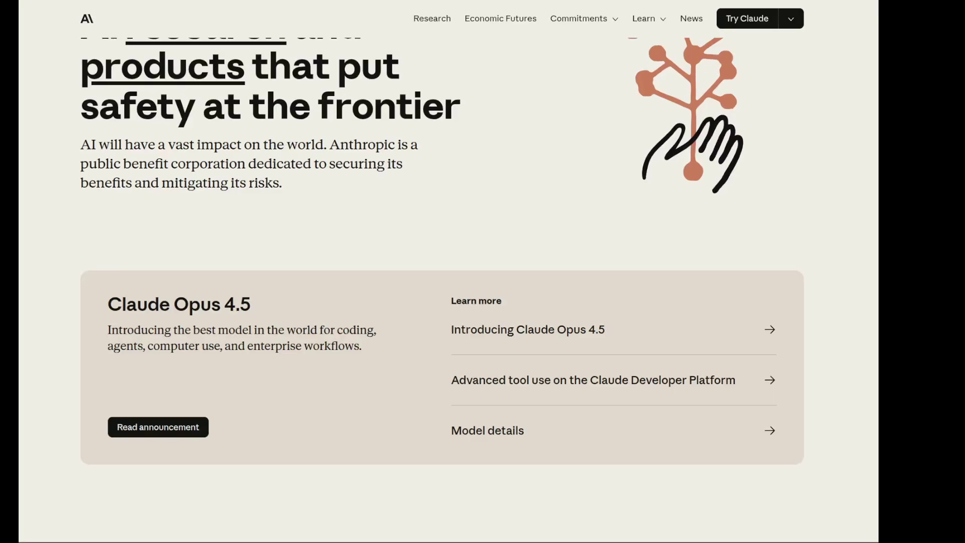
Scroll the Anthropic homepage to the Claude Opus 4.5 card.
scroll(577, 254, up, 2)
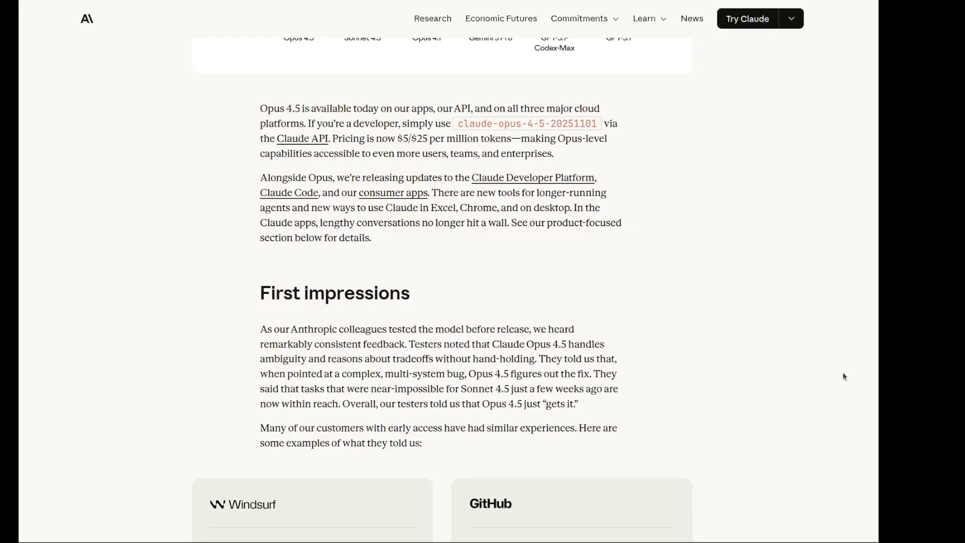
scroll(801, 372, up, 15)
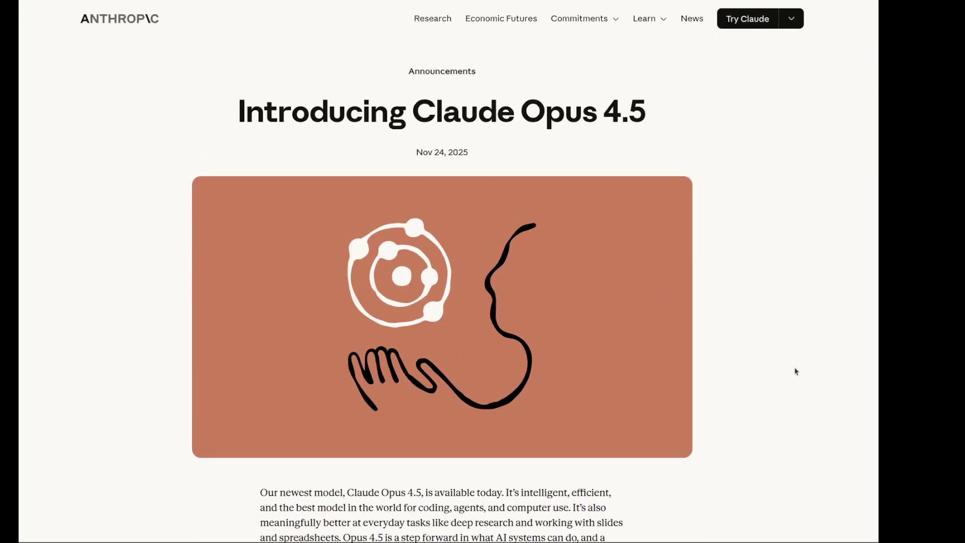